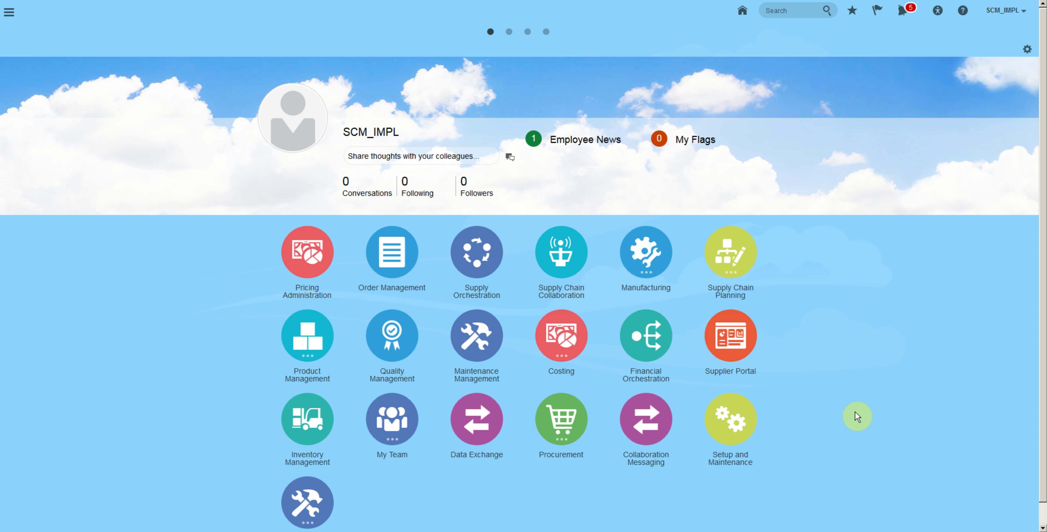
Go to Setup and Maintenance and switch the setup offering to Procurement
left_click(737, 430)
left_click(191, 39)
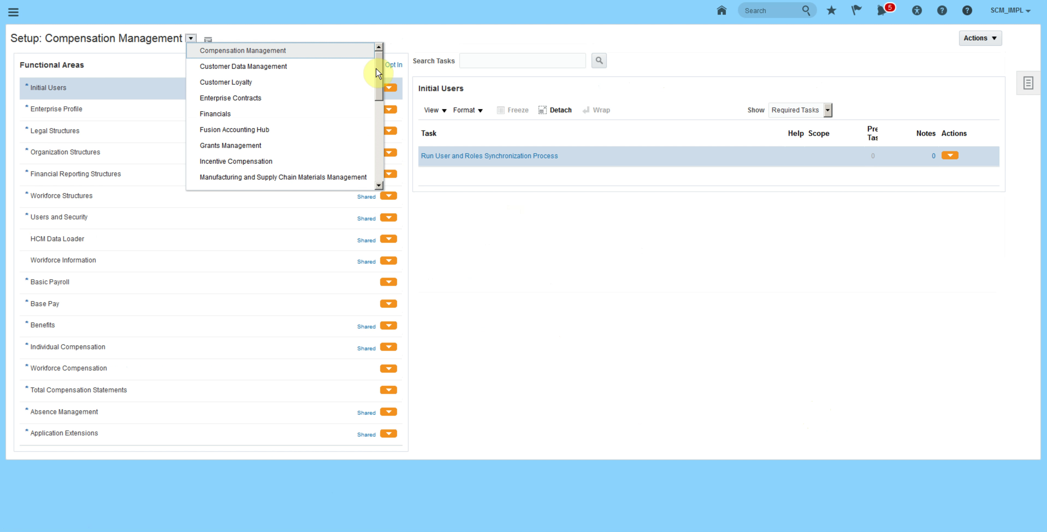
scroll(310, 131, "down", 3)
left_click(310, 131)
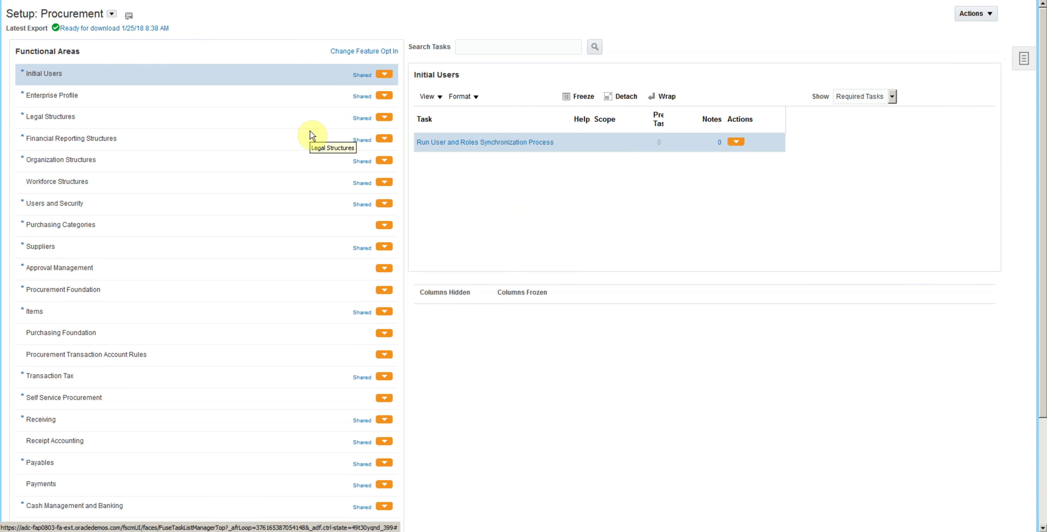
Select the Approval Management functional area and show All Tasks for it
left_click(180, 294)
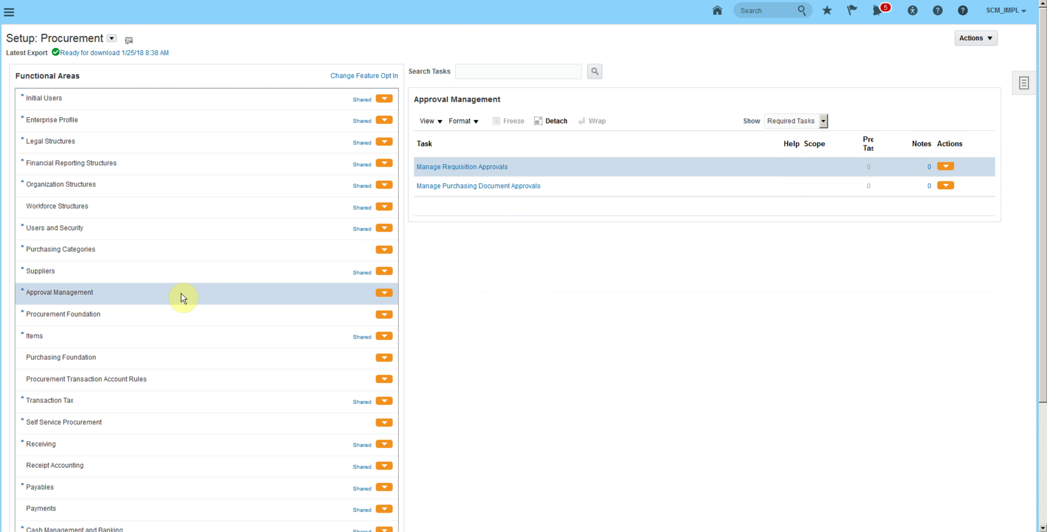
left_click(814, 119)
left_click(811, 131)
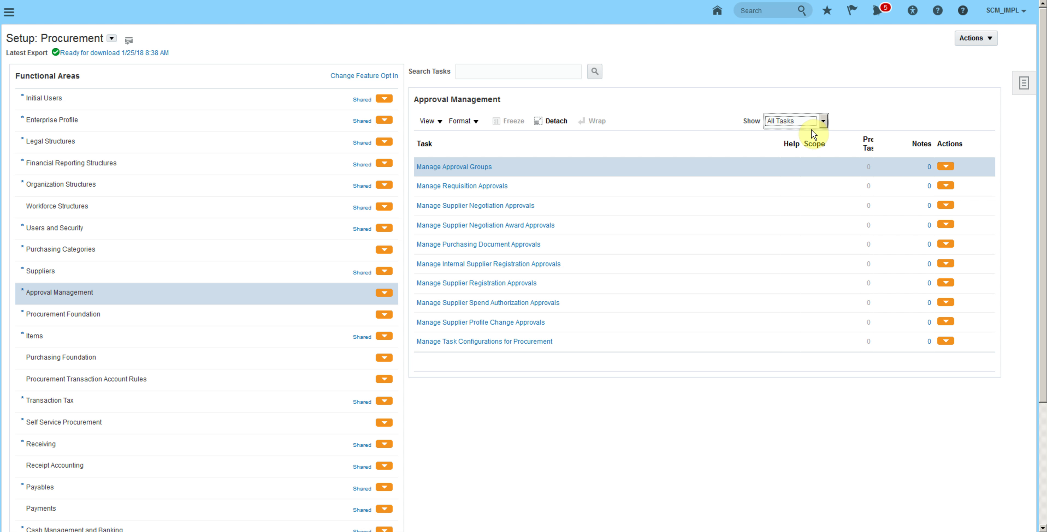
Go through the supplier approval tasks and open Manage Internal Supplier Registration Approvals
left_click(670, 267)
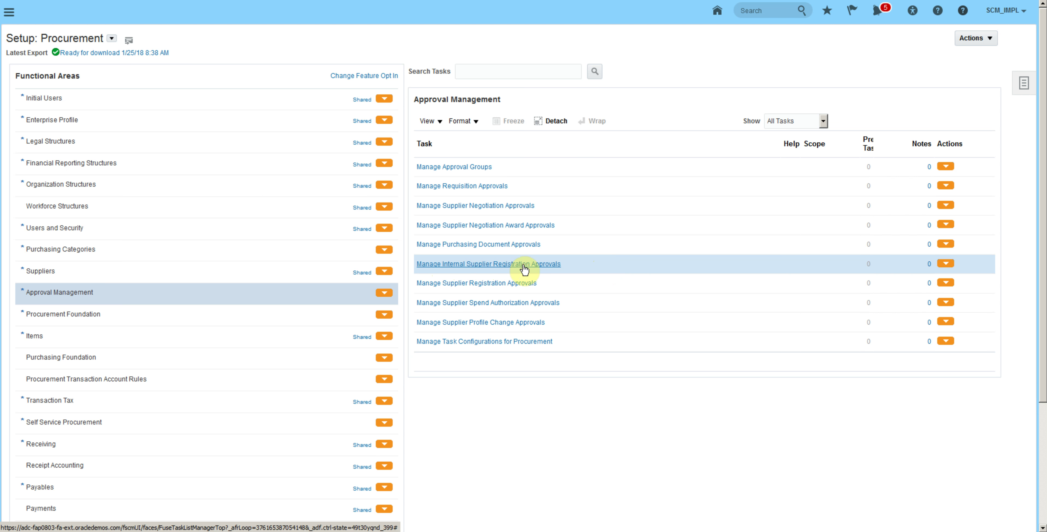
left_click(605, 284)
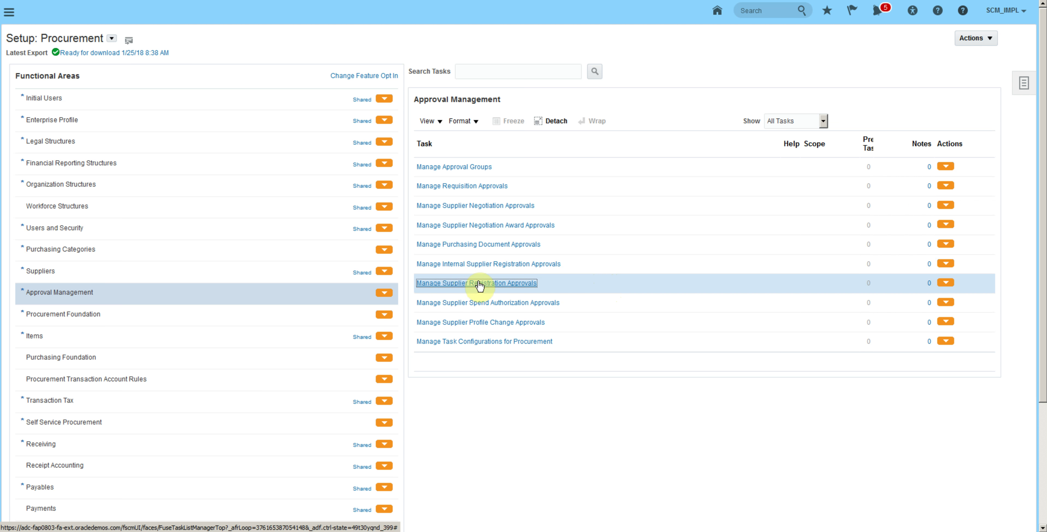
left_click(582, 283)
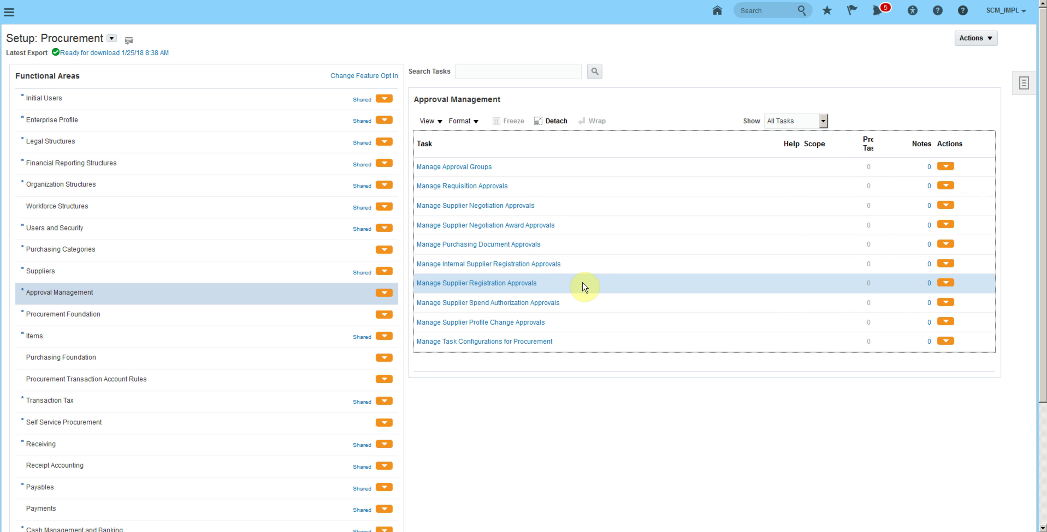
left_click(620, 306)
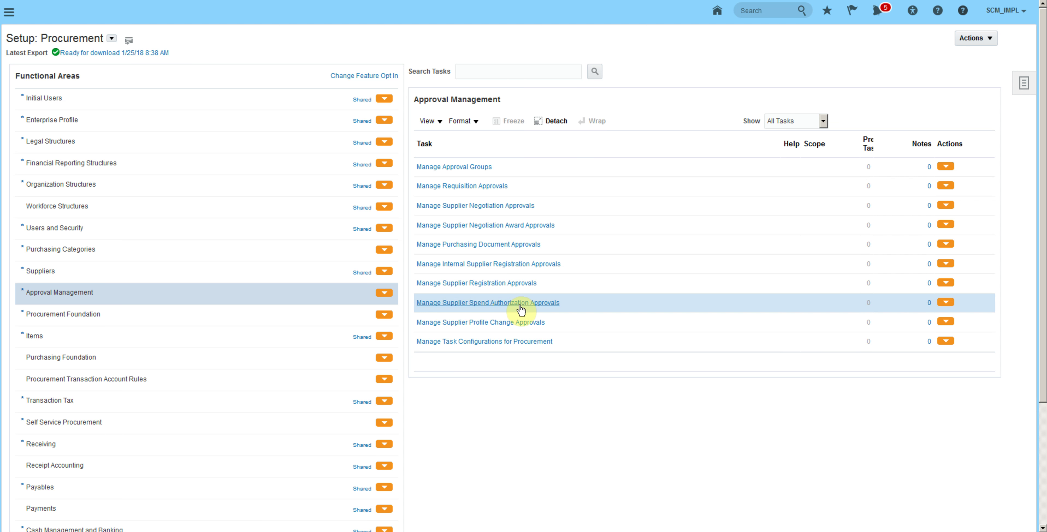
left_click(604, 321)
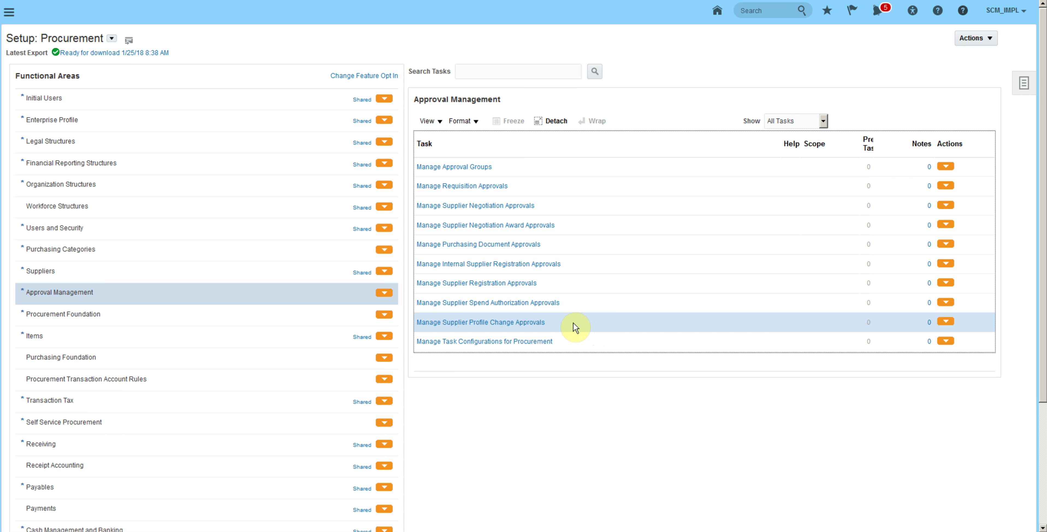
left_click(489, 323)
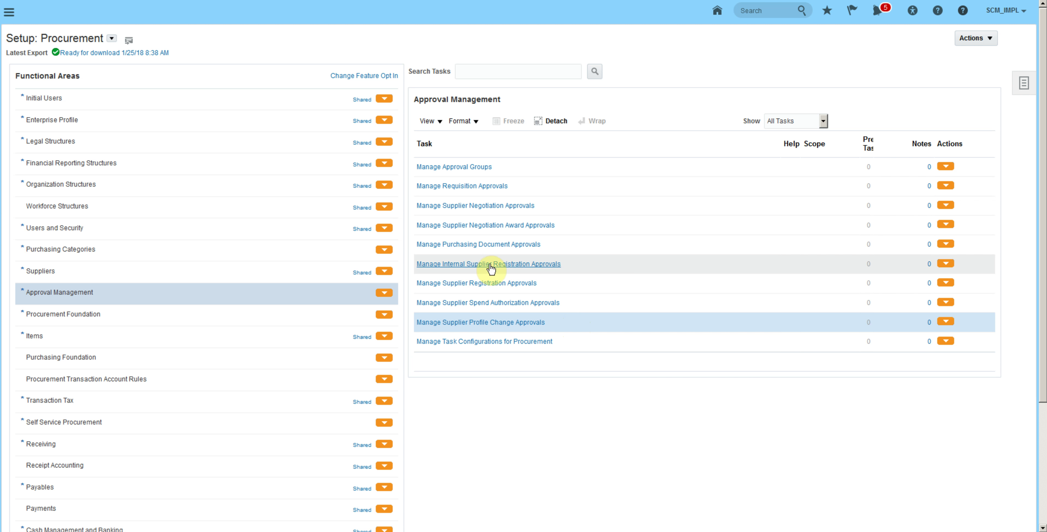
left_click(522, 268)
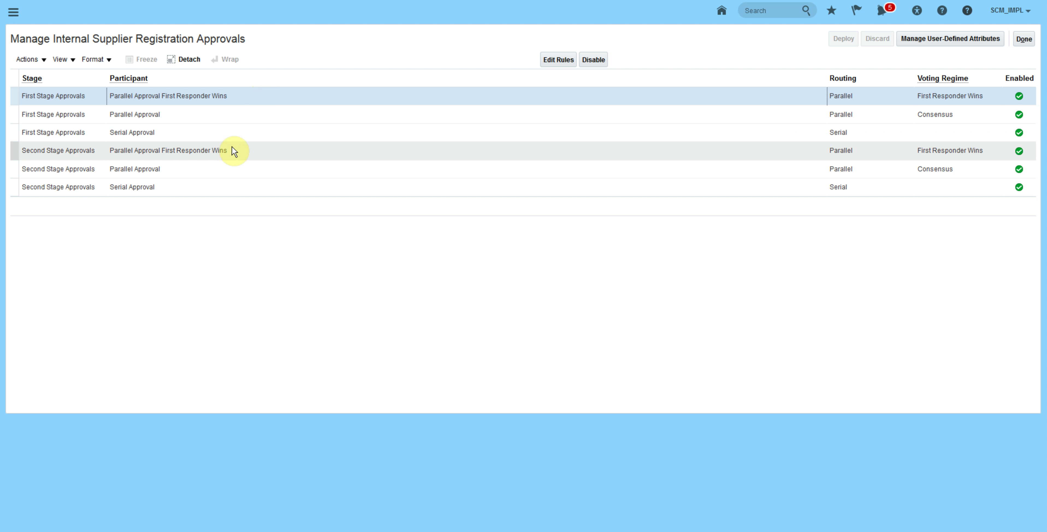
Review the approval participants and disable all of them except the First Stage Serial Approval
left_click(230, 114)
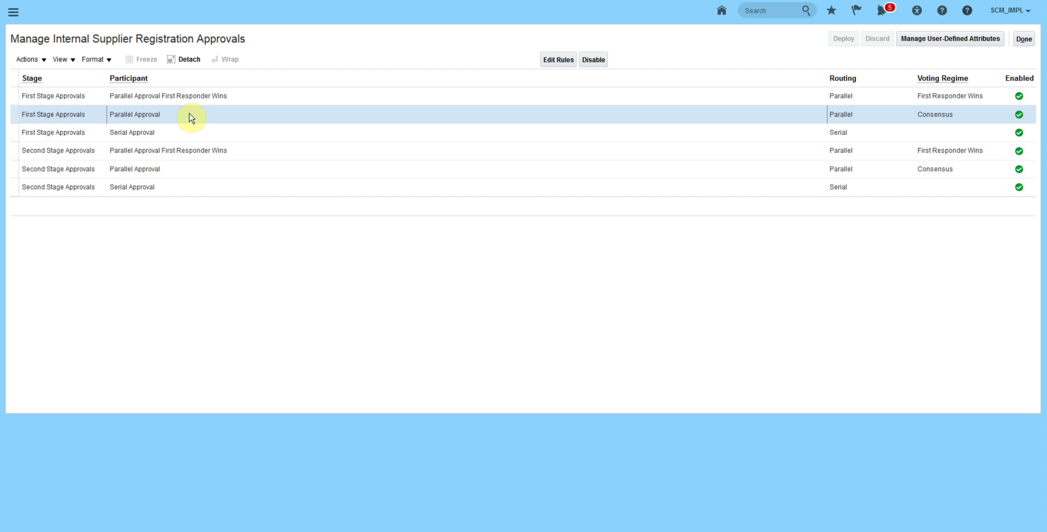
left_click(210, 132)
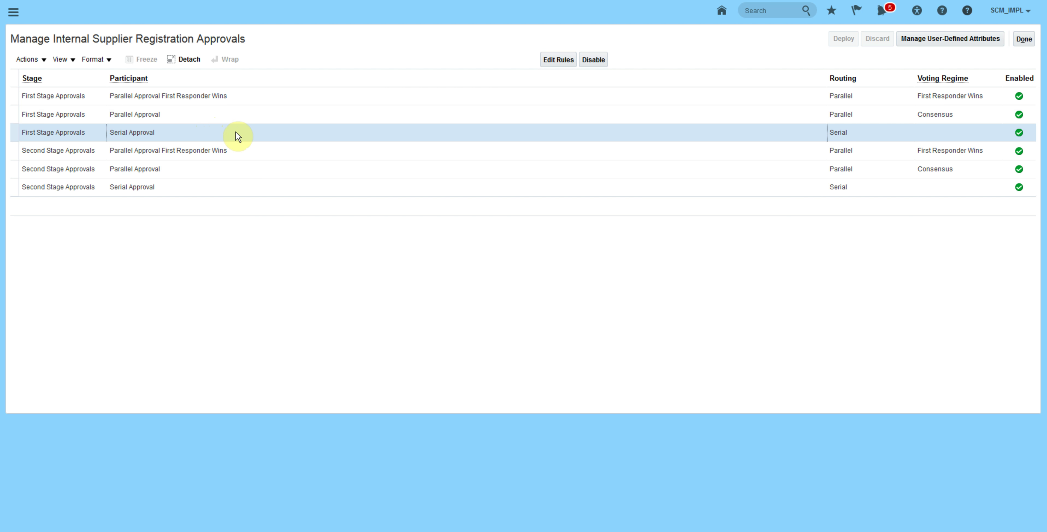
left_click(234, 153)
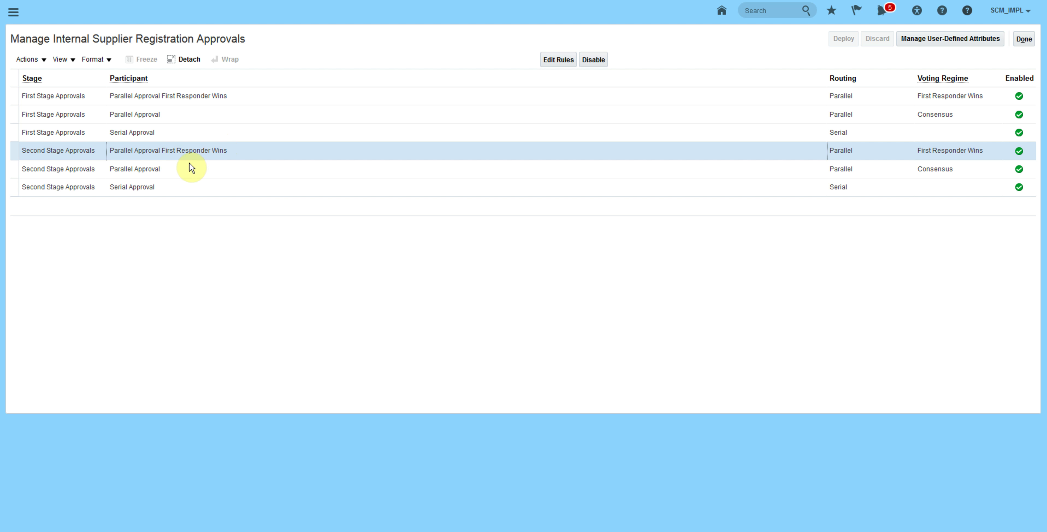
left_click(176, 168)
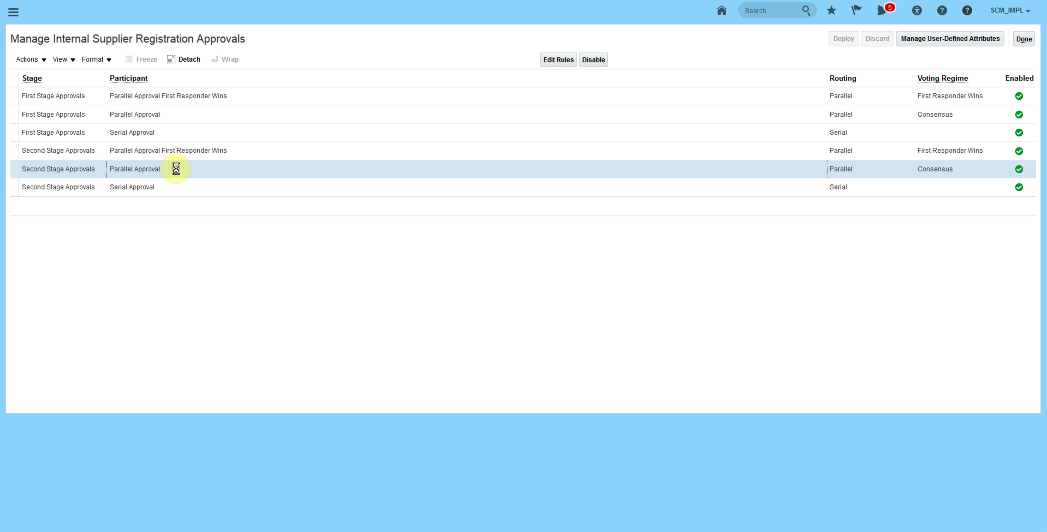
left_click(183, 189)
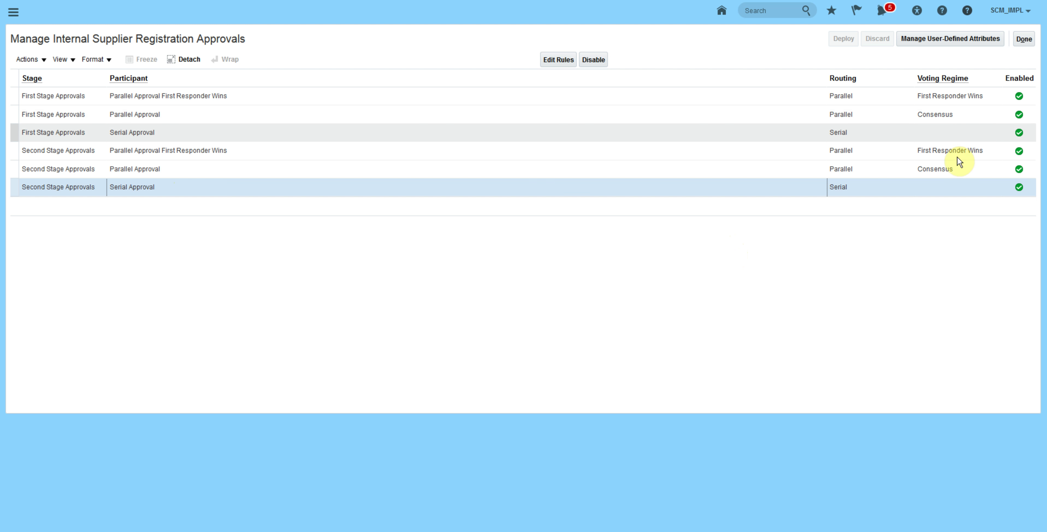
left_click(593, 61)
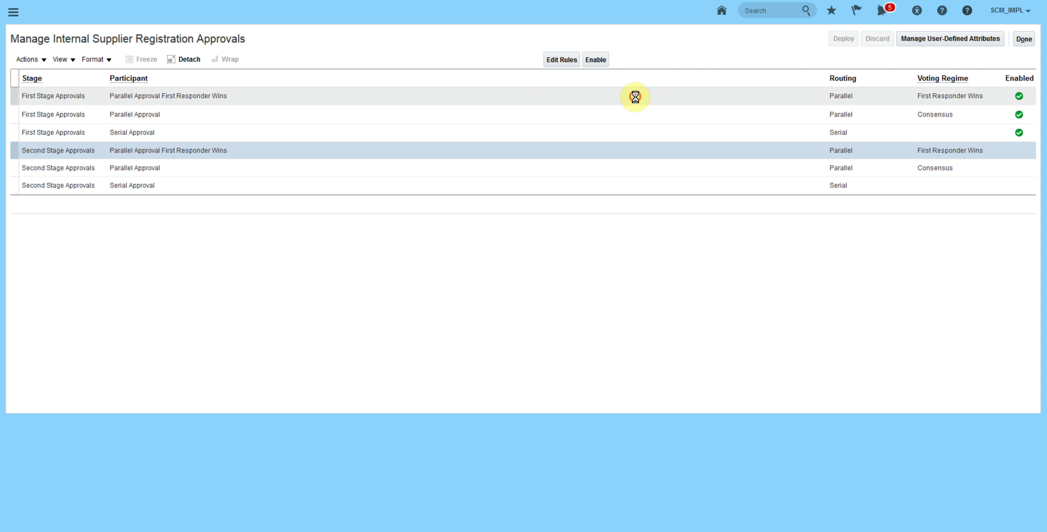
left_click(621, 113)
left_click(596, 60)
Open the rules of the First Stage Serial Approval participant for editing and delete the existing rule
left_click(576, 134)
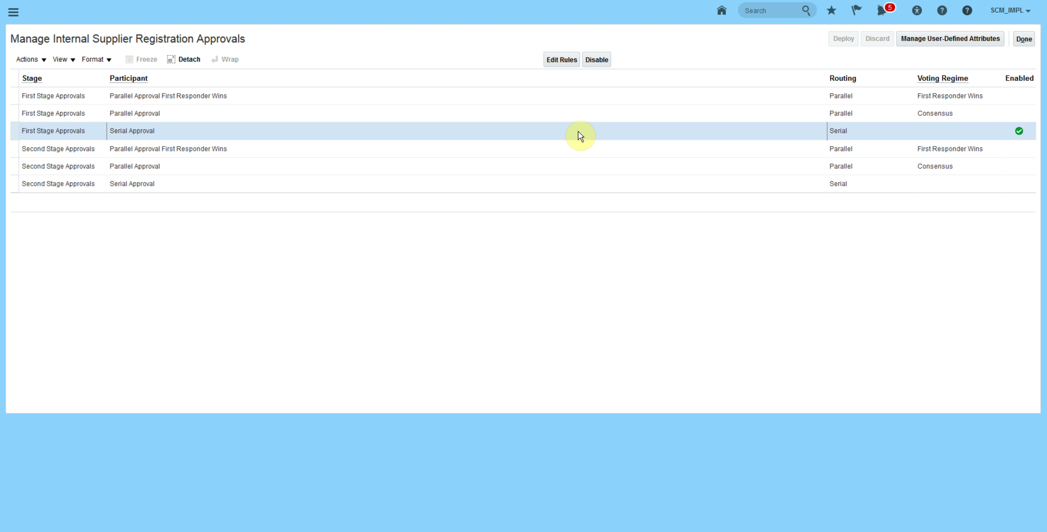
left_click(561, 60)
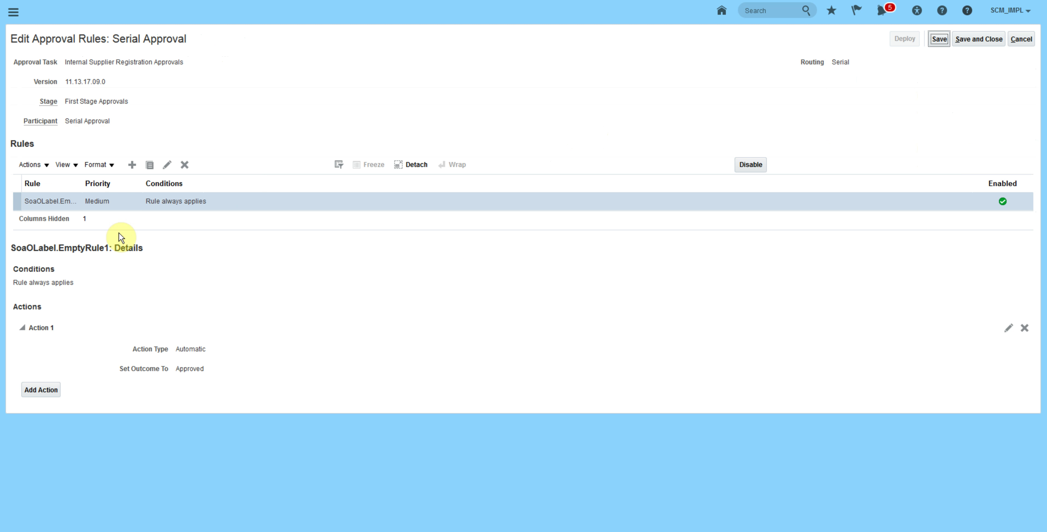
left_click(185, 165)
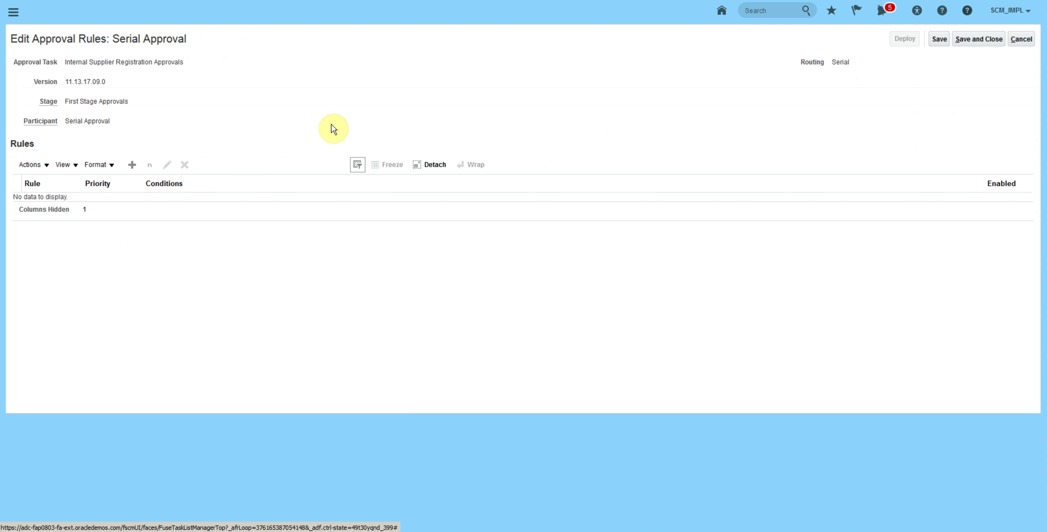
Create a Medium priority rule named "Buyer Wants to Approve the Supplier Registration Request"
left_click(130, 163)
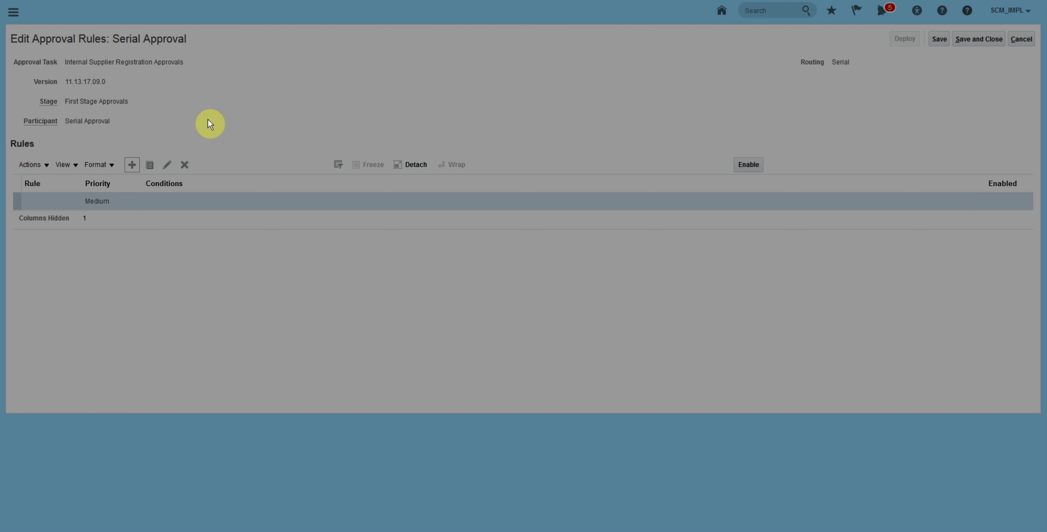
type("Buyer Wants to Approve t")
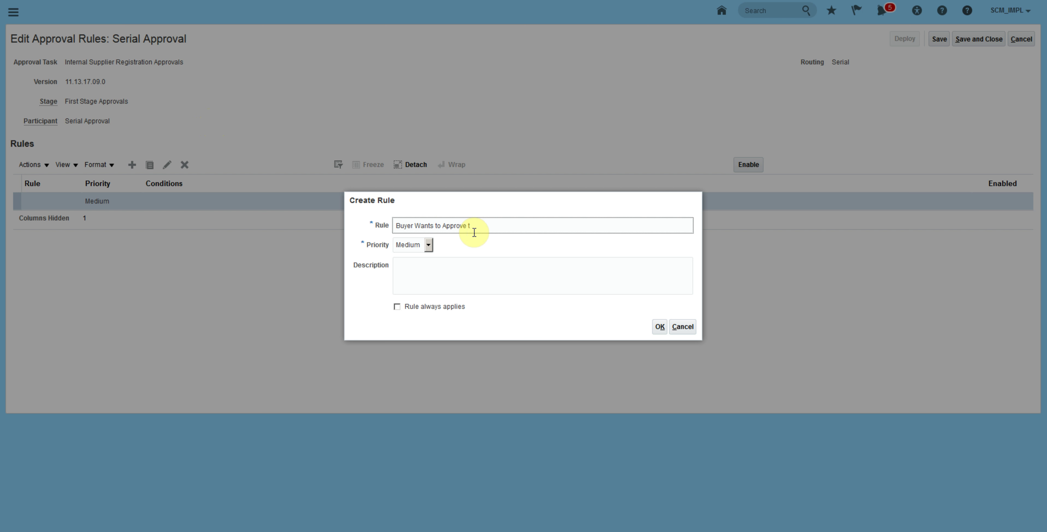
type("he Supplier Registration Request")
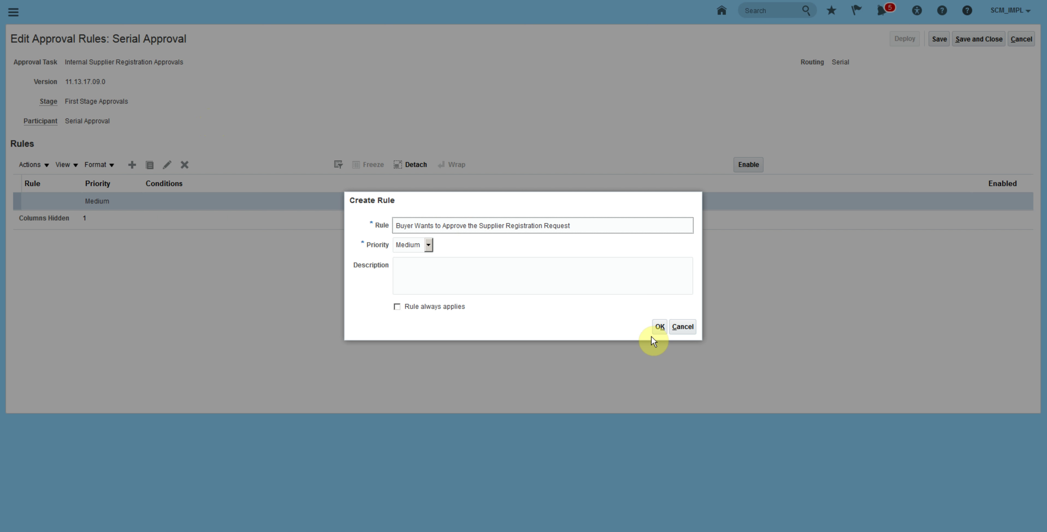
left_click(655, 330)
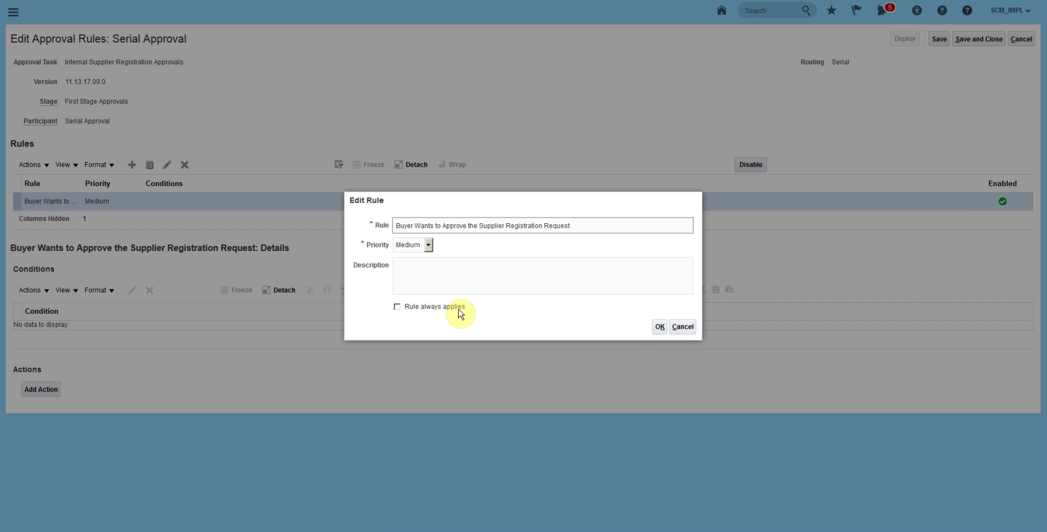
left_click(660, 330)
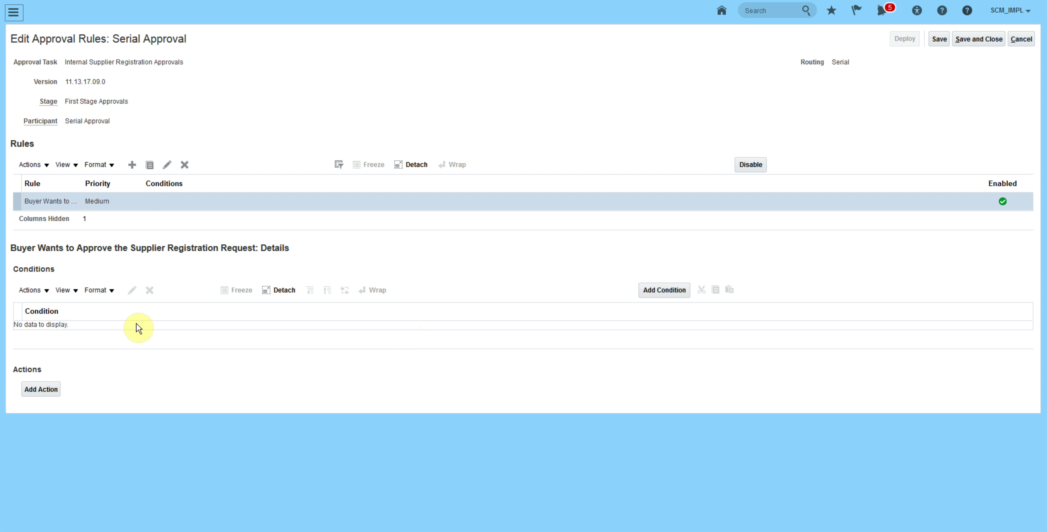
Add a condition to the new rule and select Inviting Procurement BU from the Registration Header dimension as its attribute
left_click(45, 388)
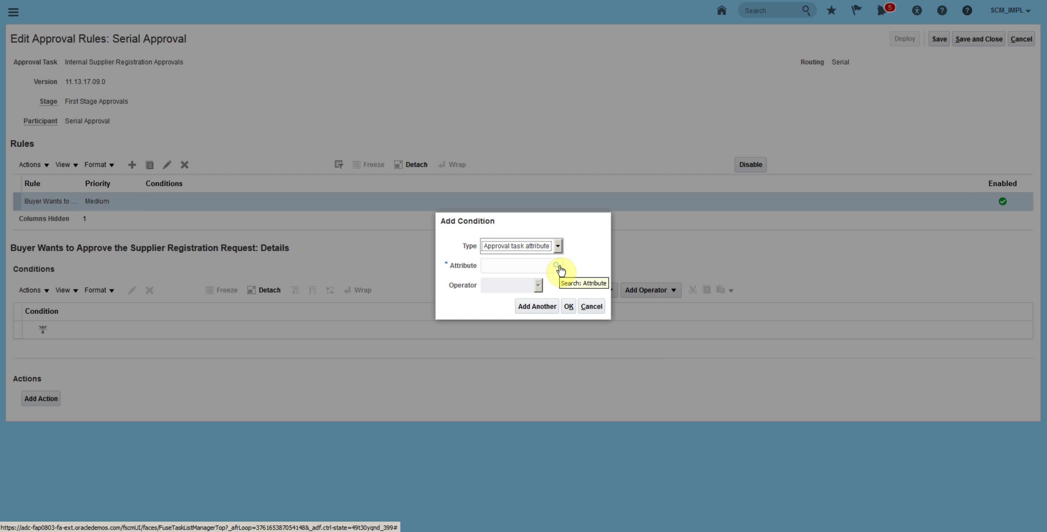
left_click(557, 266)
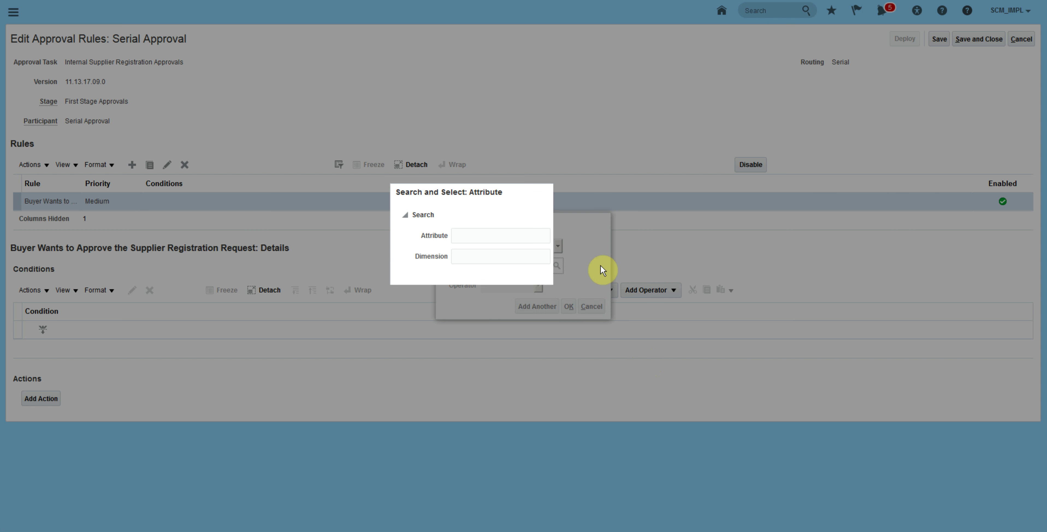
left_click(600, 269)
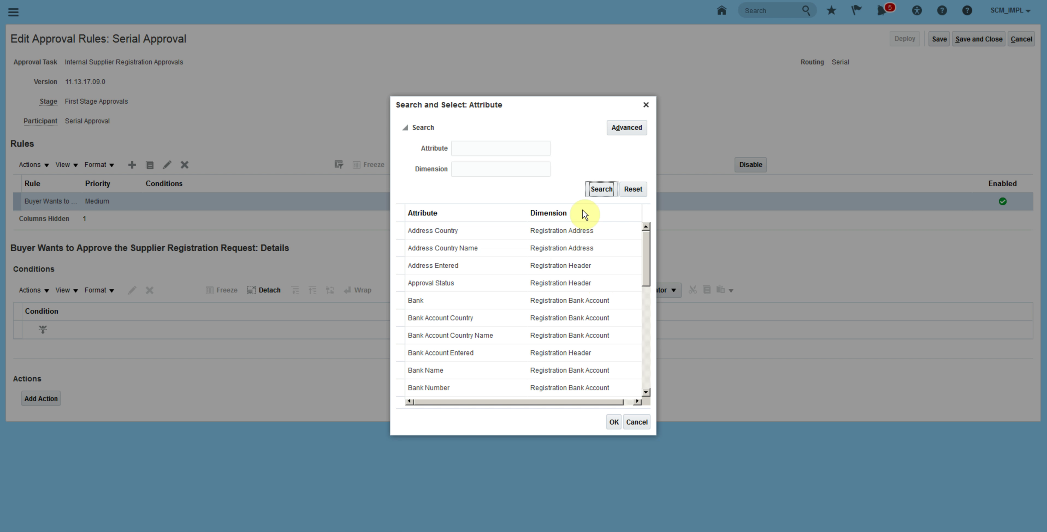
left_click_drag(648, 240, 648, 337)
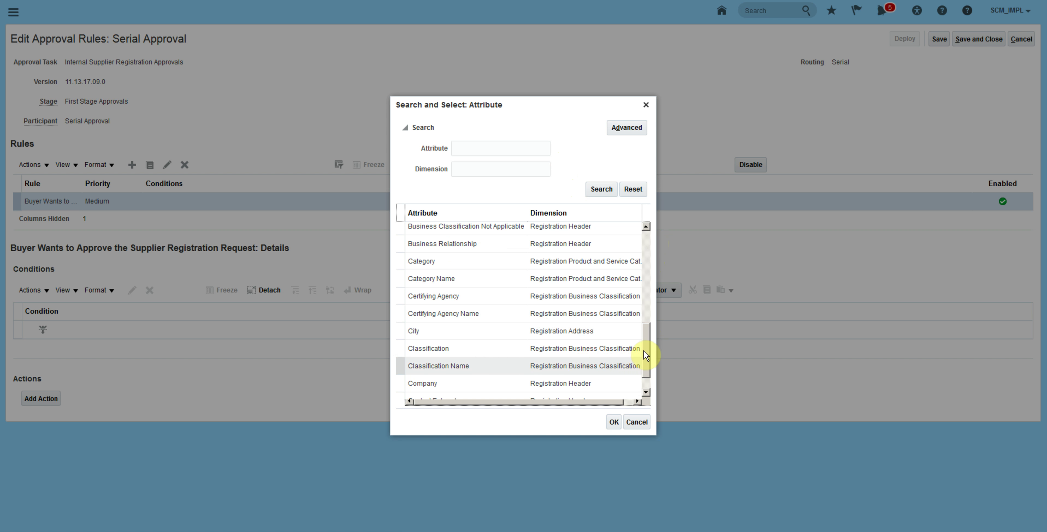
scroll(646, 367, "down", 1)
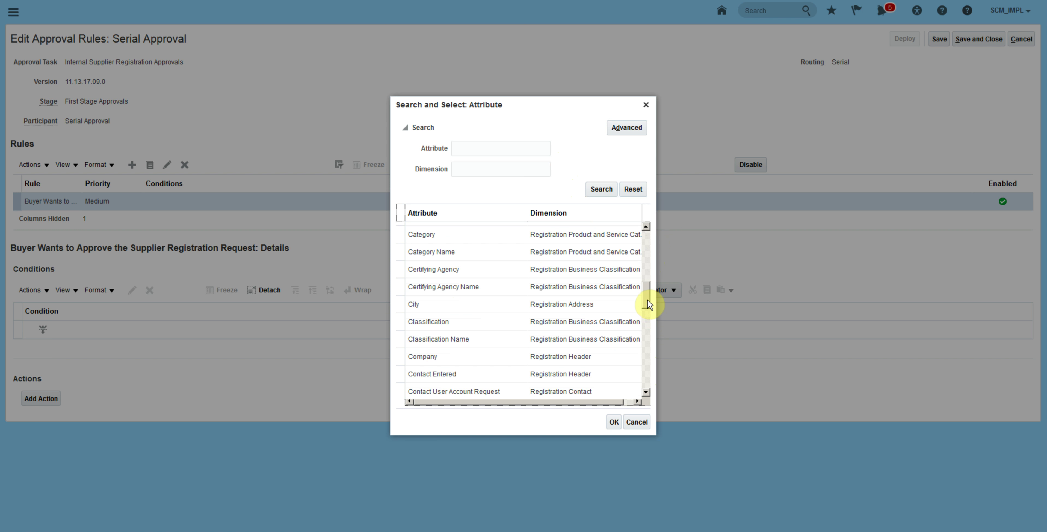
left_click_drag(647, 296, 646, 388)
left_click(447, 253)
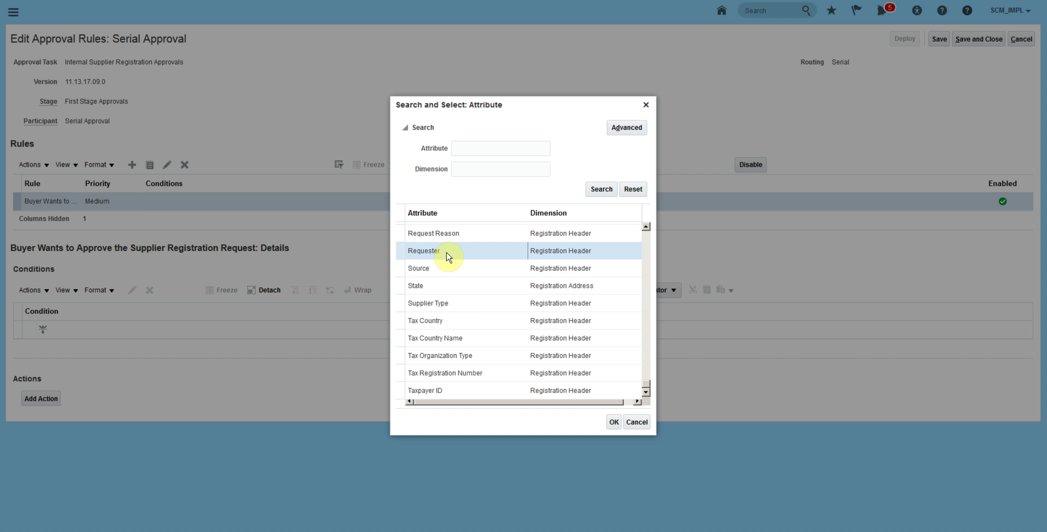
scroll(428, 295, "up", 1)
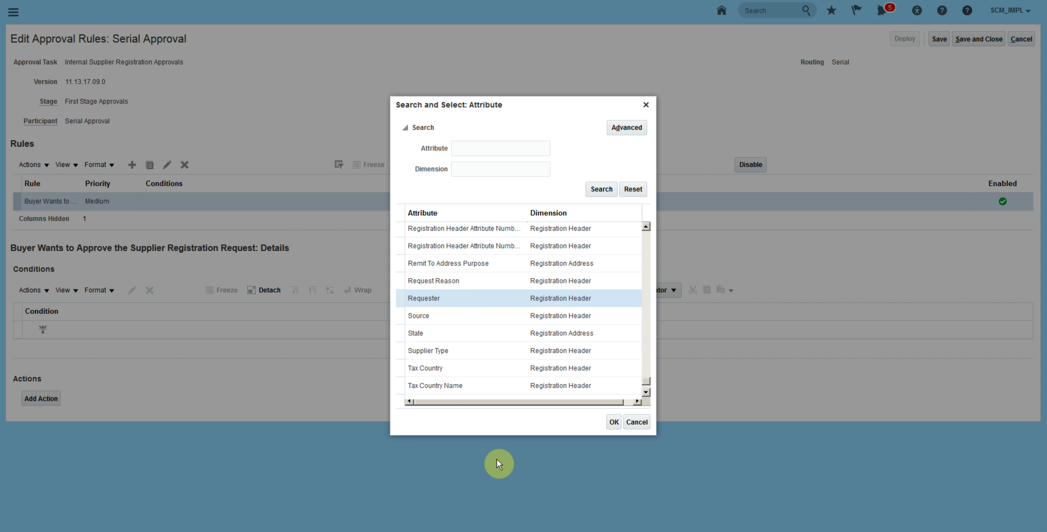
left_click_drag(645, 381, 645, 260)
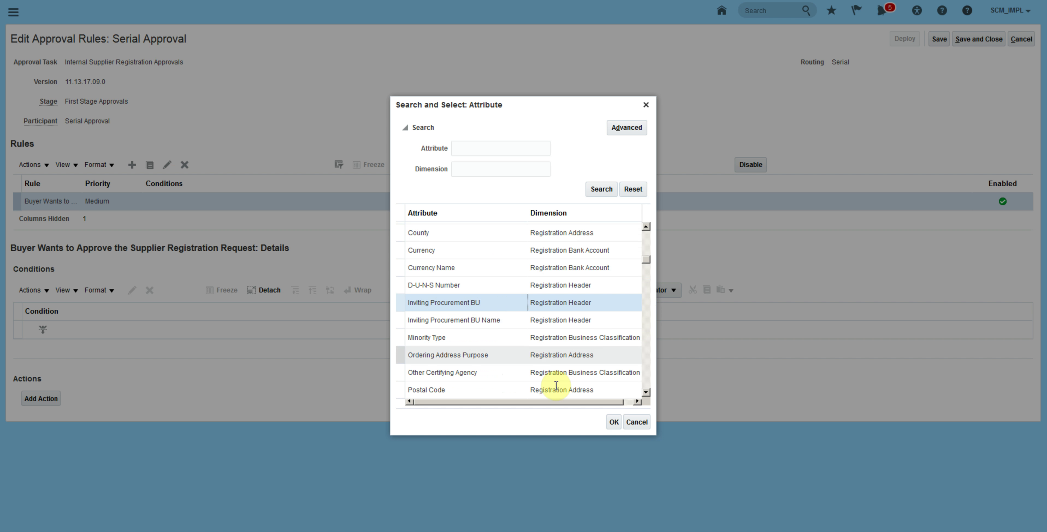
left_click(613, 422)
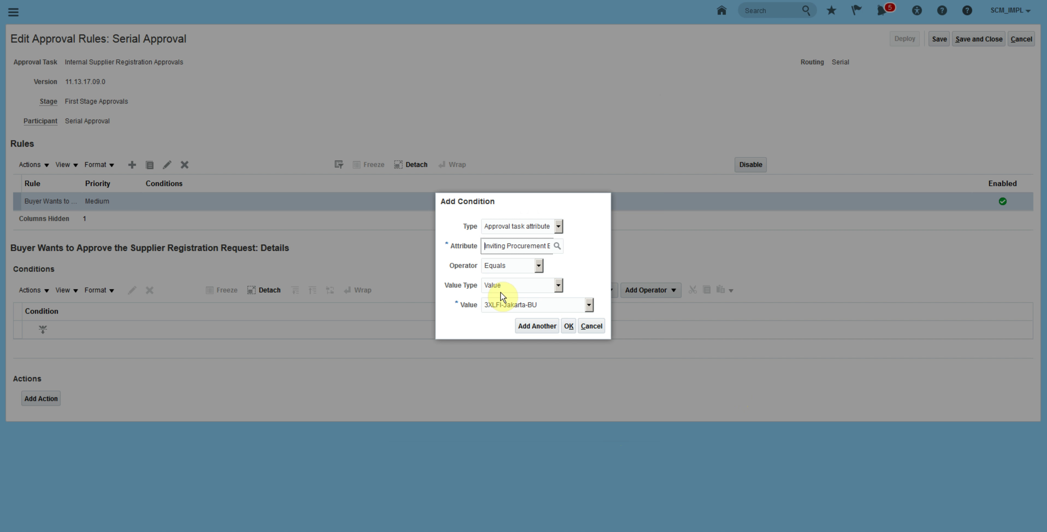
Set the condition's value to US1 Business Unit with the Equals operator and confirm the condition
left_click(509, 304)
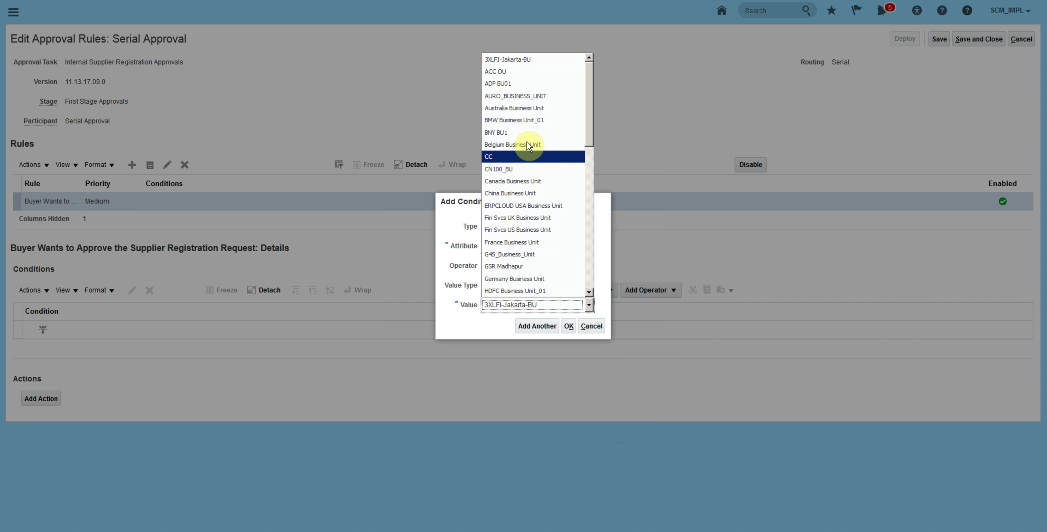
scroll(577, 118, "down", 10)
left_click(499, 217)
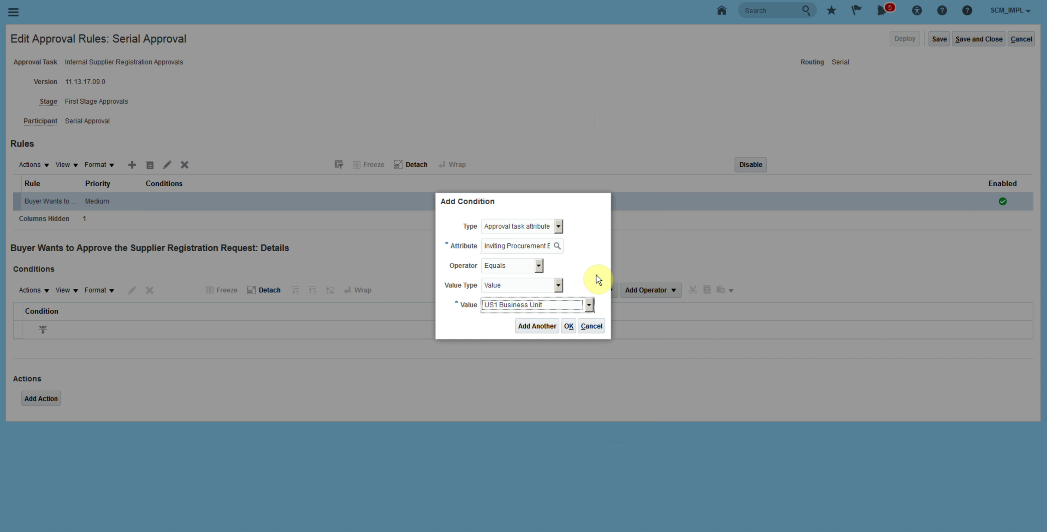
left_click_drag(490, 246, 561, 246)
left_click(525, 246)
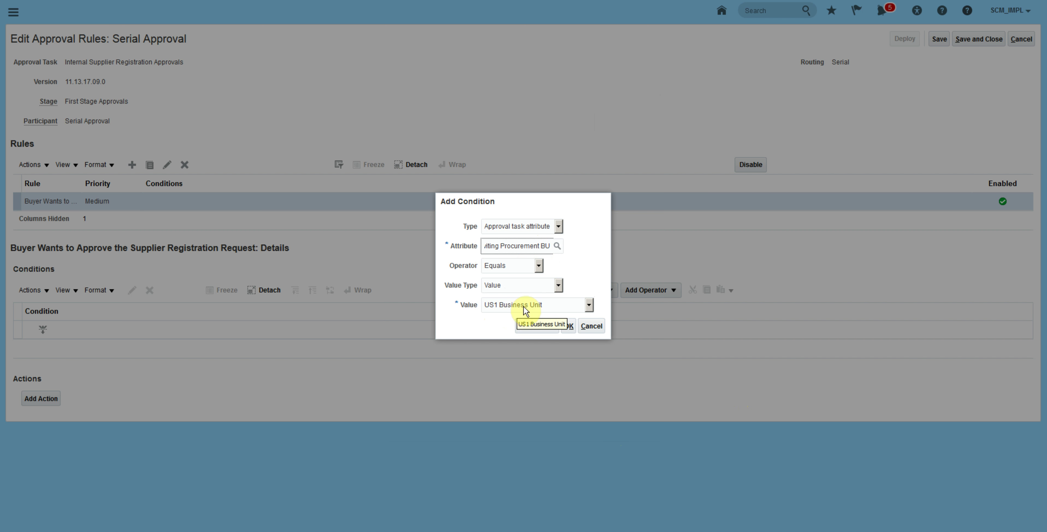
left_click(567, 326)
Add an Approval required action to the rule, routed using Single Approver with user type Worker
left_click(35, 396)
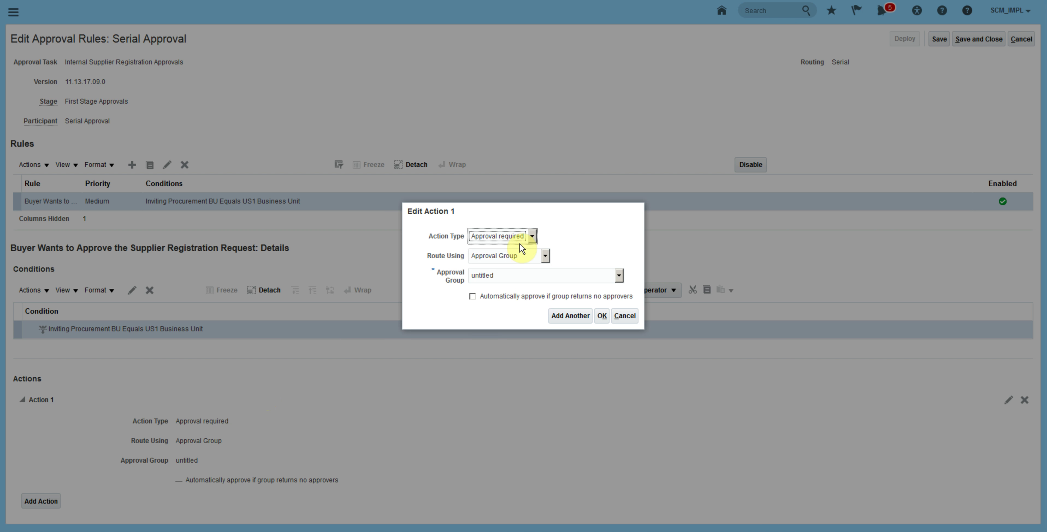
left_click(523, 255)
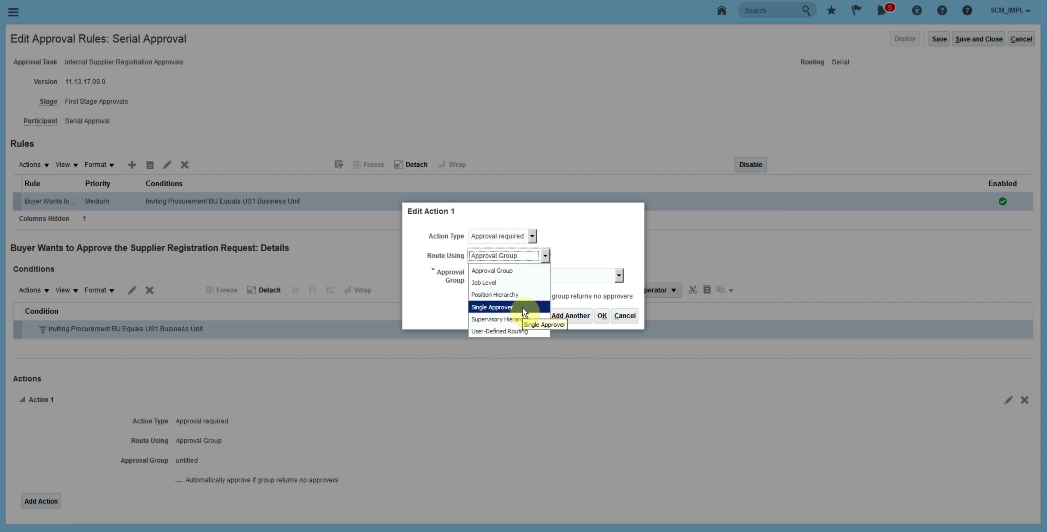
left_click(498, 307)
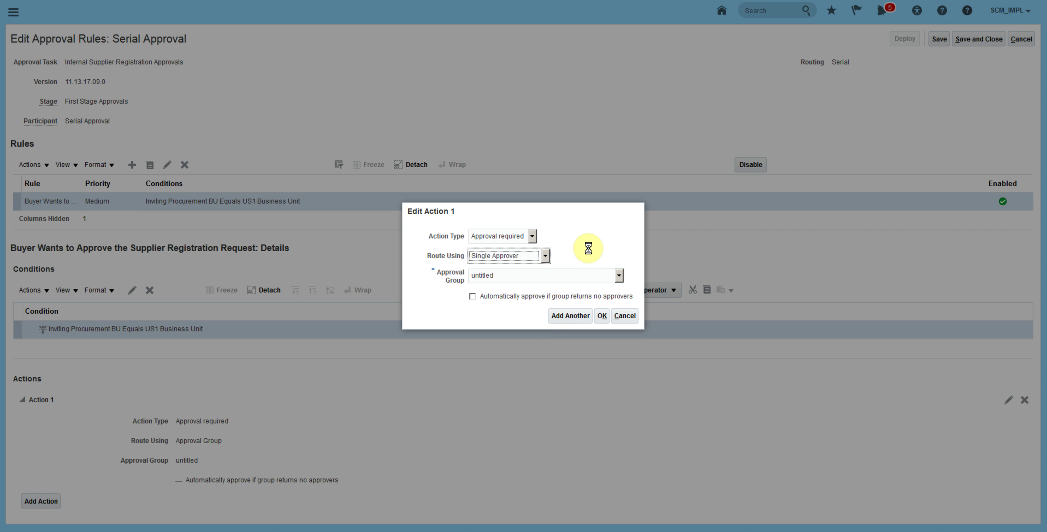
left_click(536, 285)
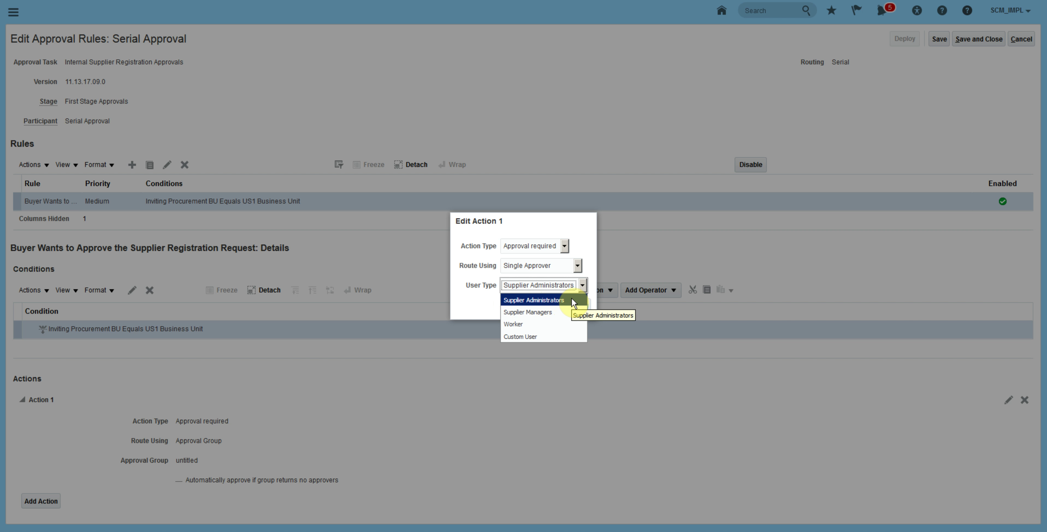
left_click(545, 312)
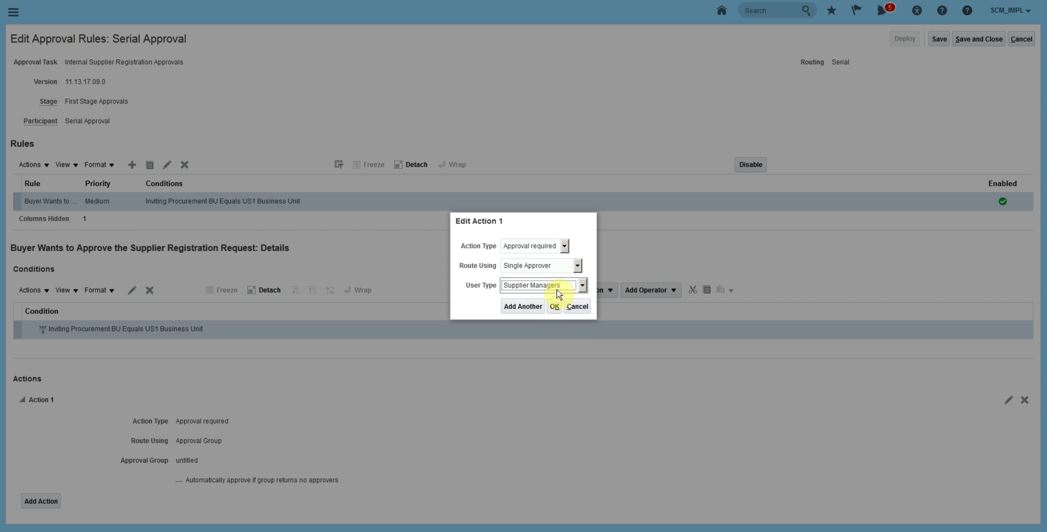
left_click(565, 287)
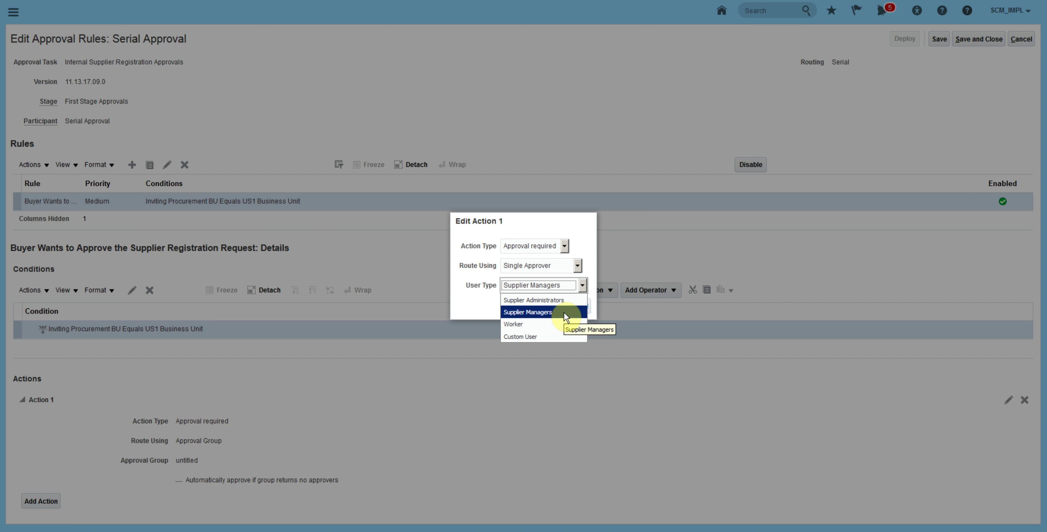
left_click(524, 325)
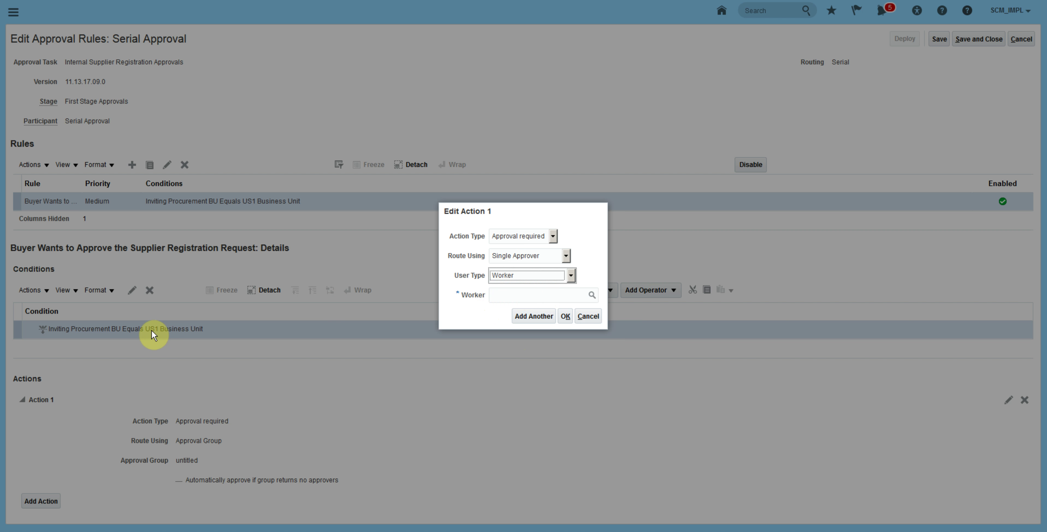
Assign the US Procurement Manager as the action's worker, then save and close the approval rules
left_click(576, 296)
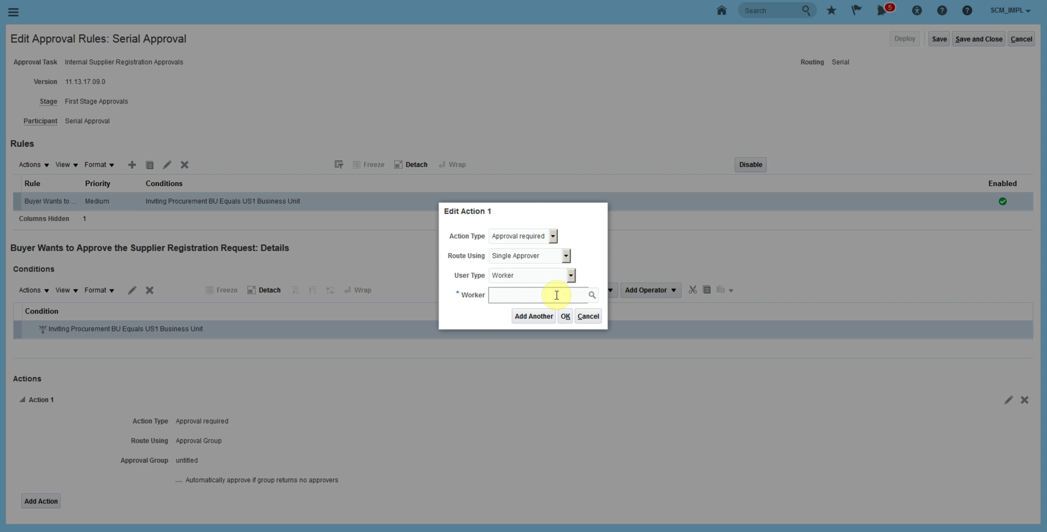
type("calvin.")
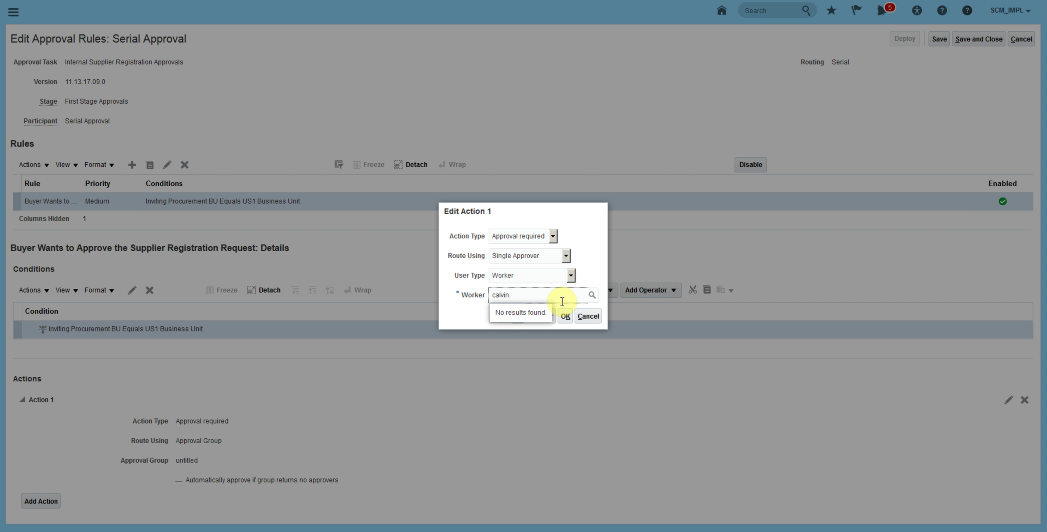
left_click(591, 297)
key("Escape")
left_click(555, 299)
type("roth")
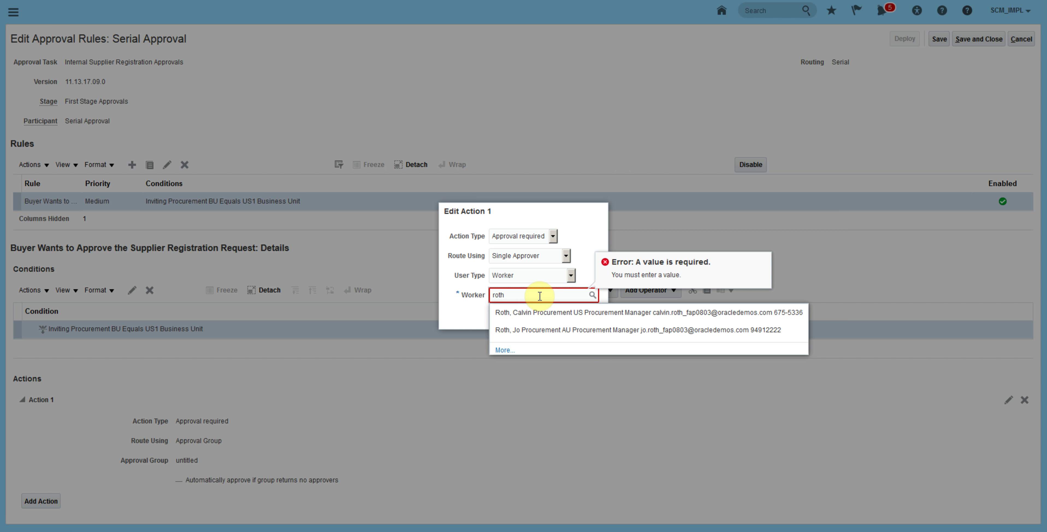
left_click(520, 314)
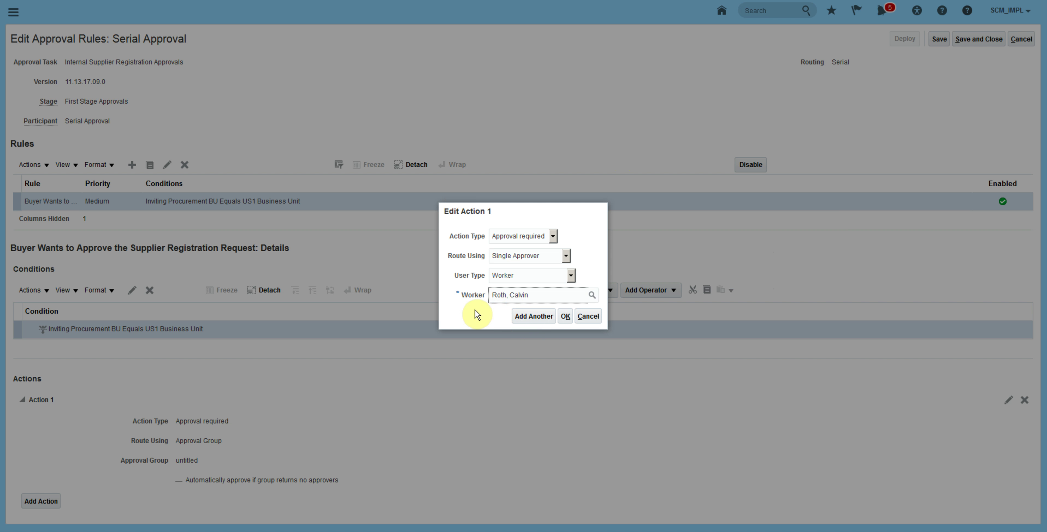
left_click(564, 317)
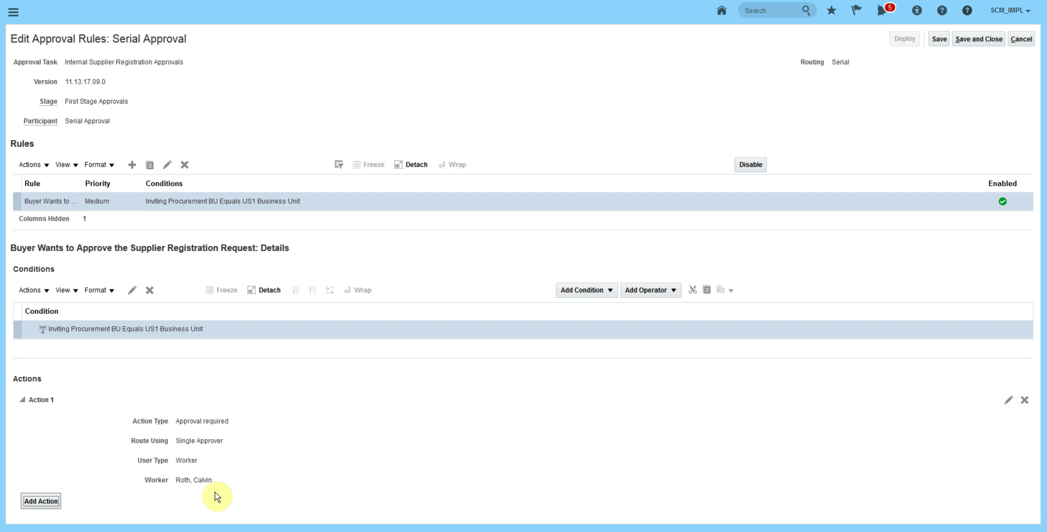
left_click(265, 463)
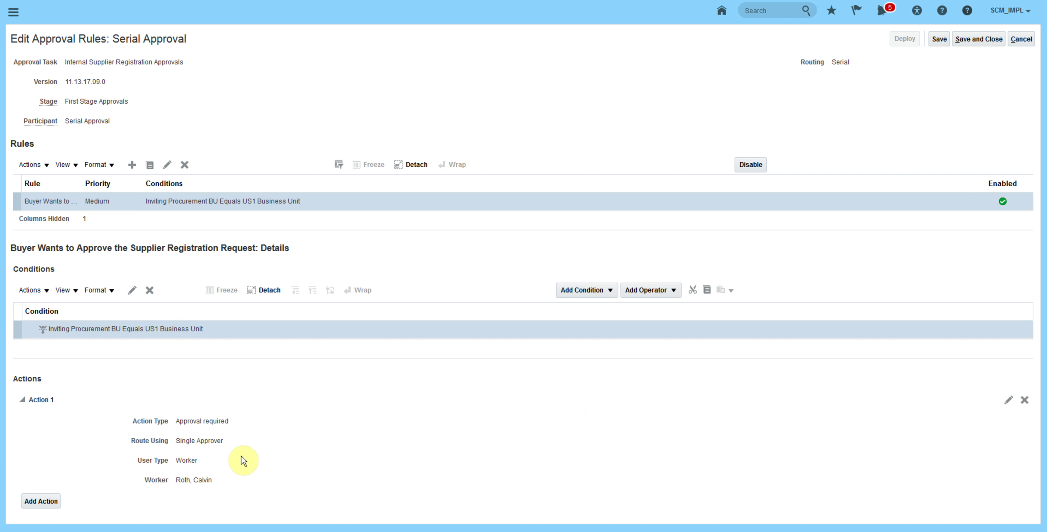
left_click(977, 39)
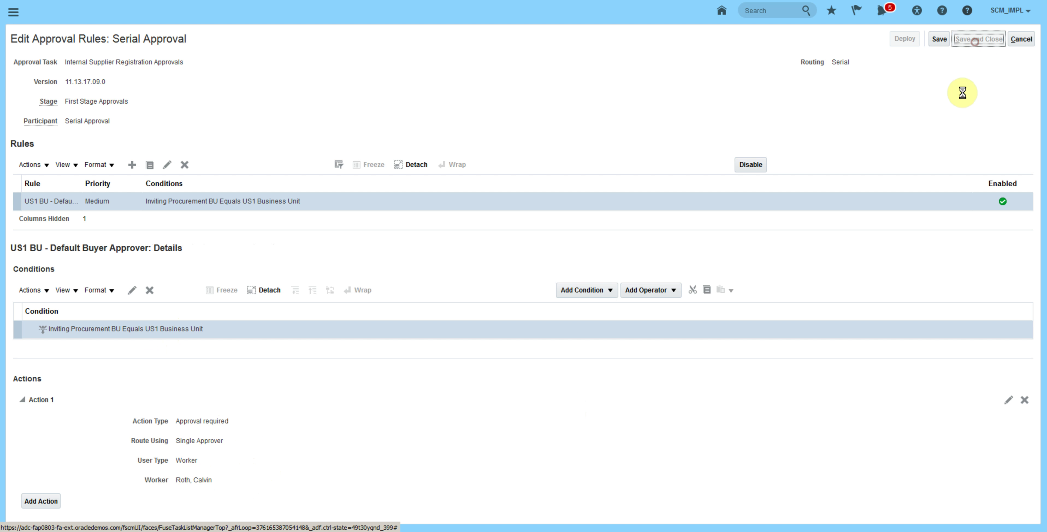
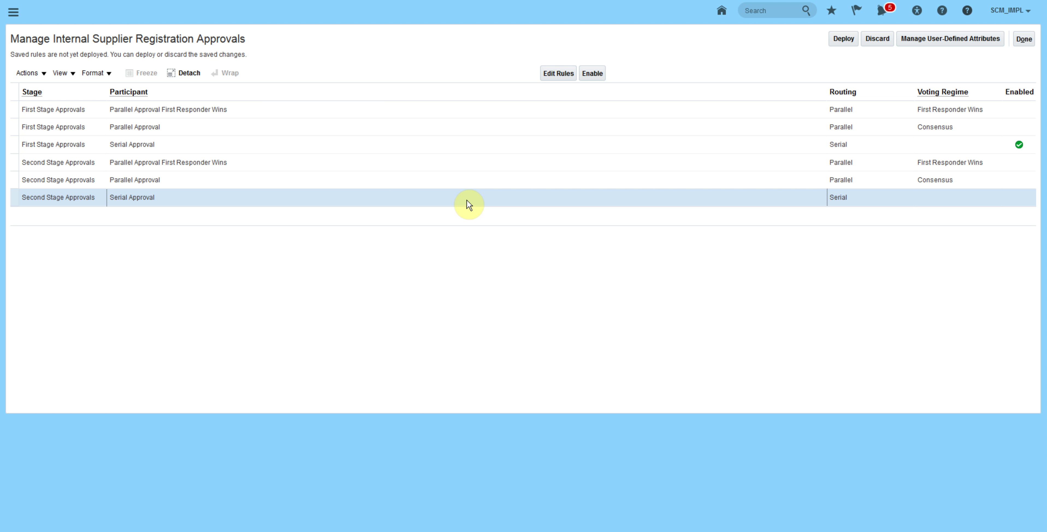
Enable the Second Stage Serial Approval participant and delete the existing rule from its approval rules
left_click(595, 73)
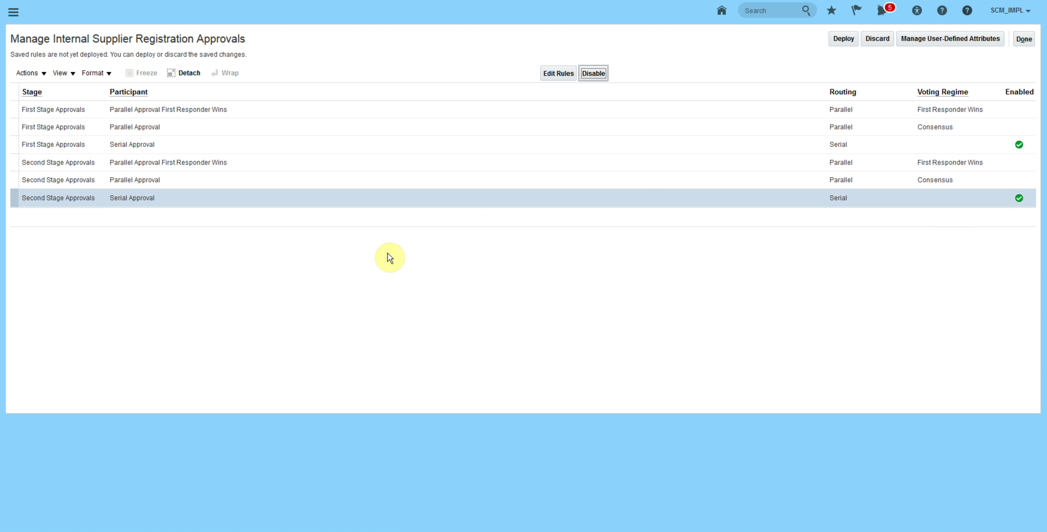
left_click(553, 73)
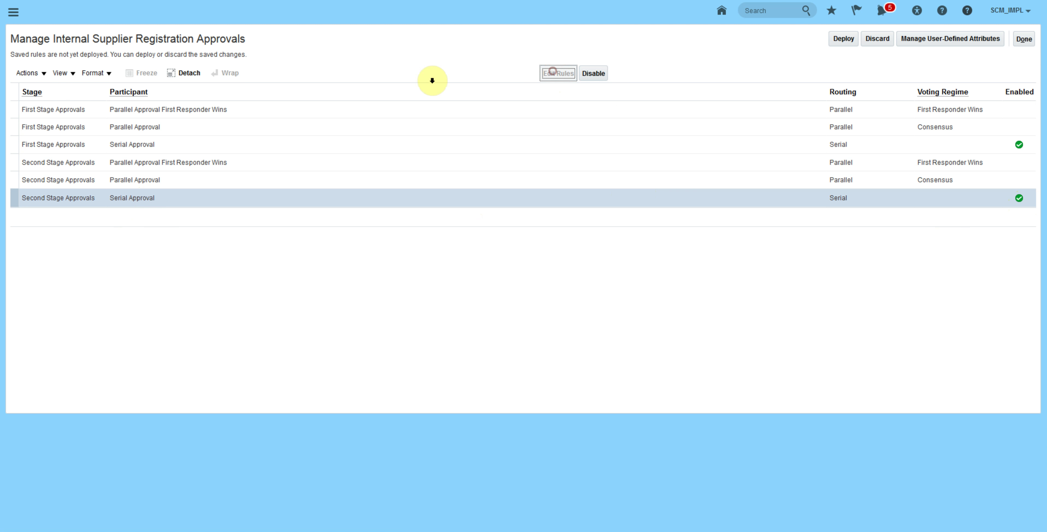
left_click(180, 167)
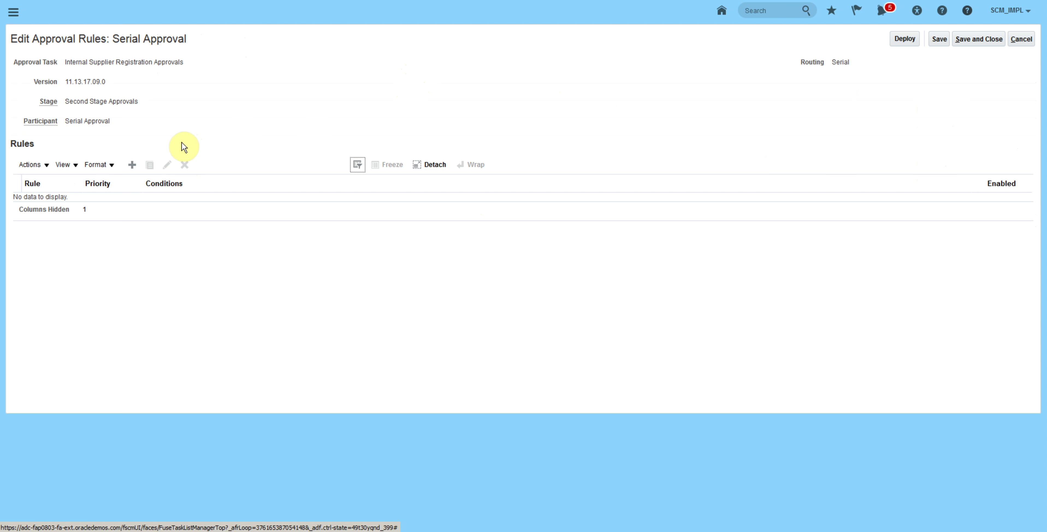
Create a Medium priority rule named "Global Supervisor Approval" for the Second Stage Serial Approval
left_click(132, 164)
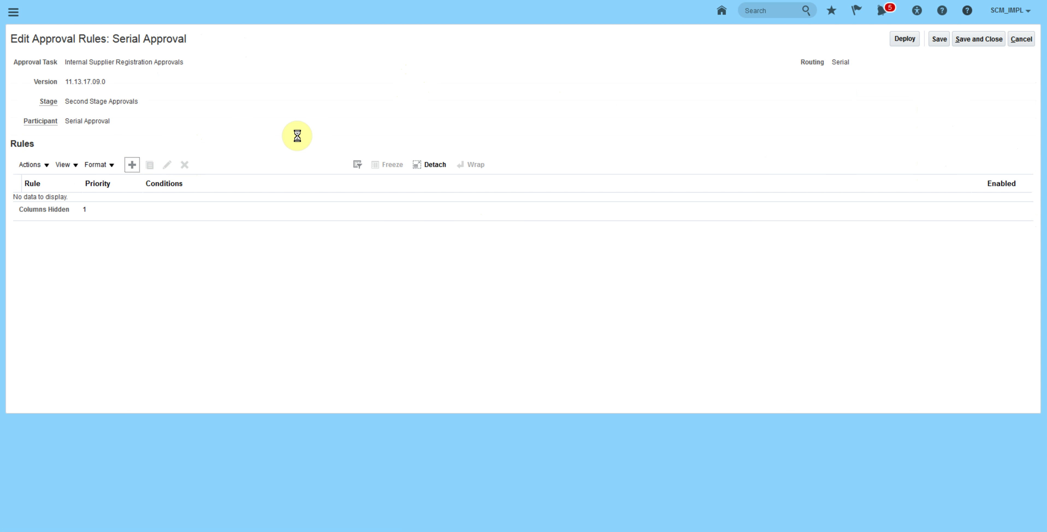
type("Global")
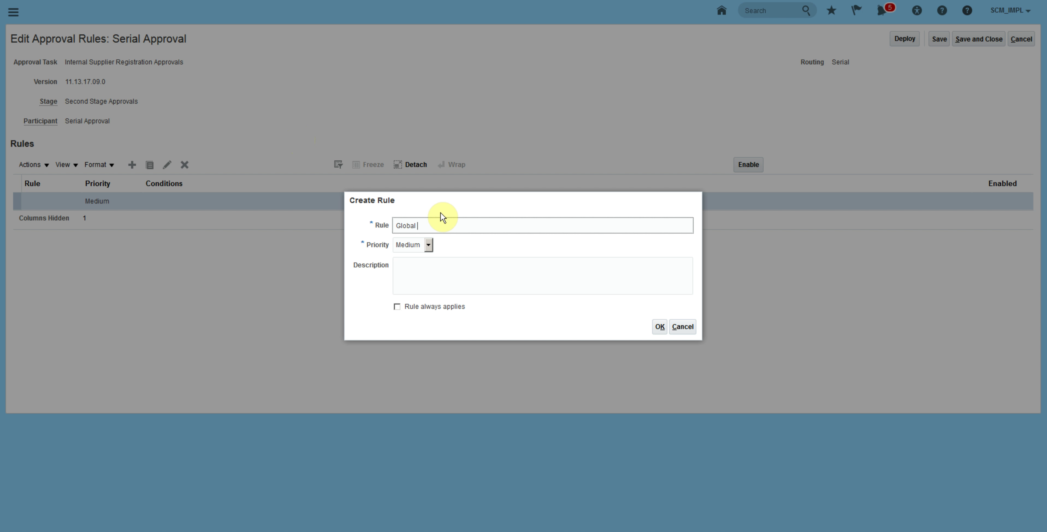
type(" Supervisor Approval")
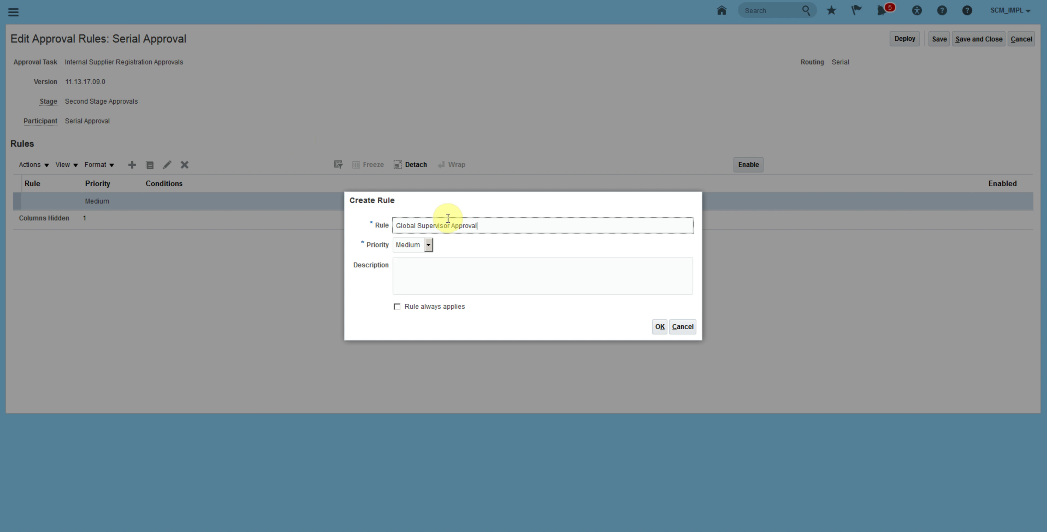
left_click(659, 327)
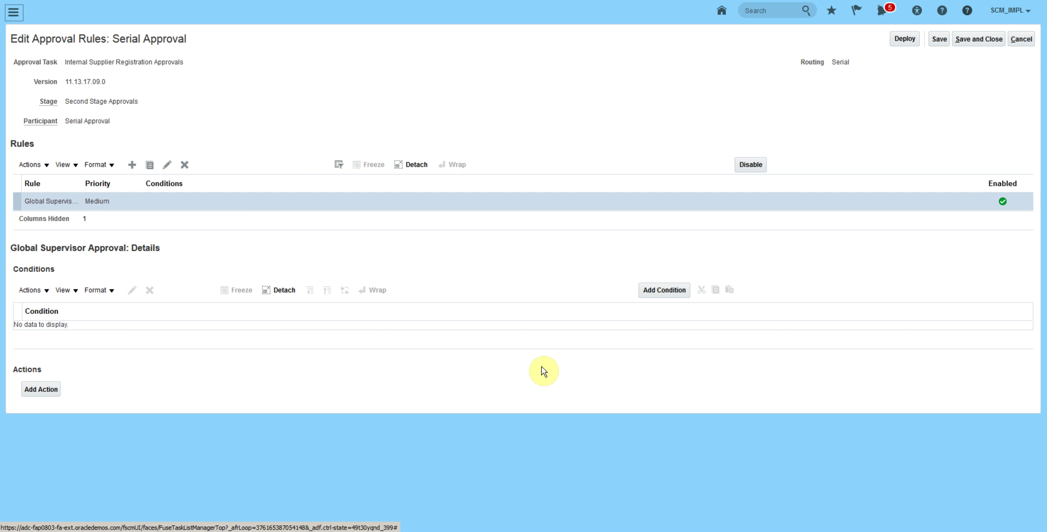
Add a condition to the Global Supervisor Approval rule that the Inviting Procurement BU attribute is not blank
left_click(646, 292)
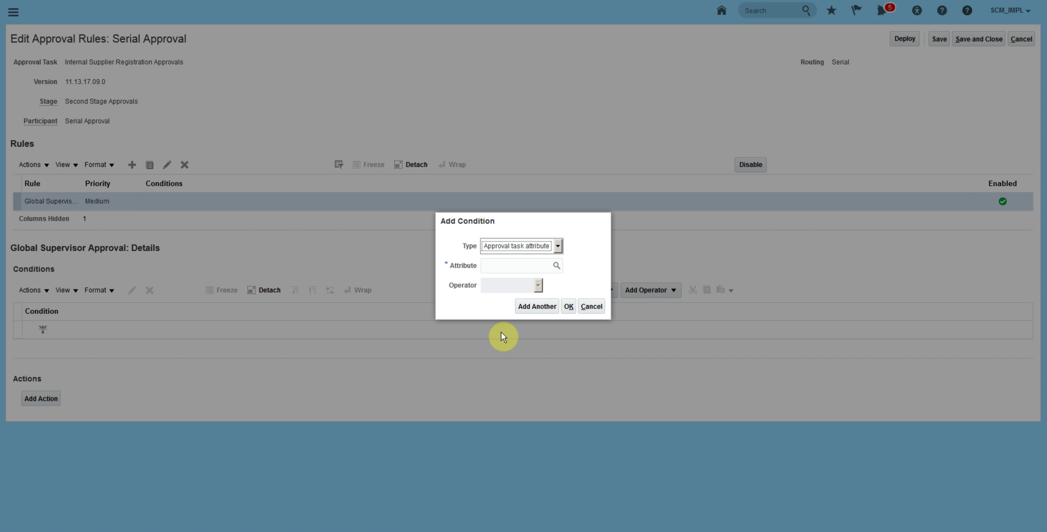
left_click(556, 265)
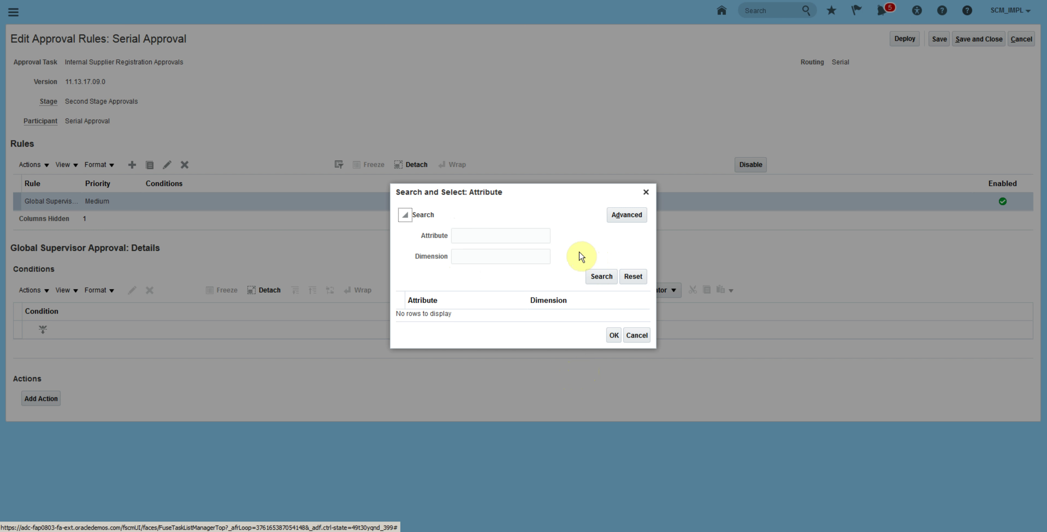
left_click(591, 277)
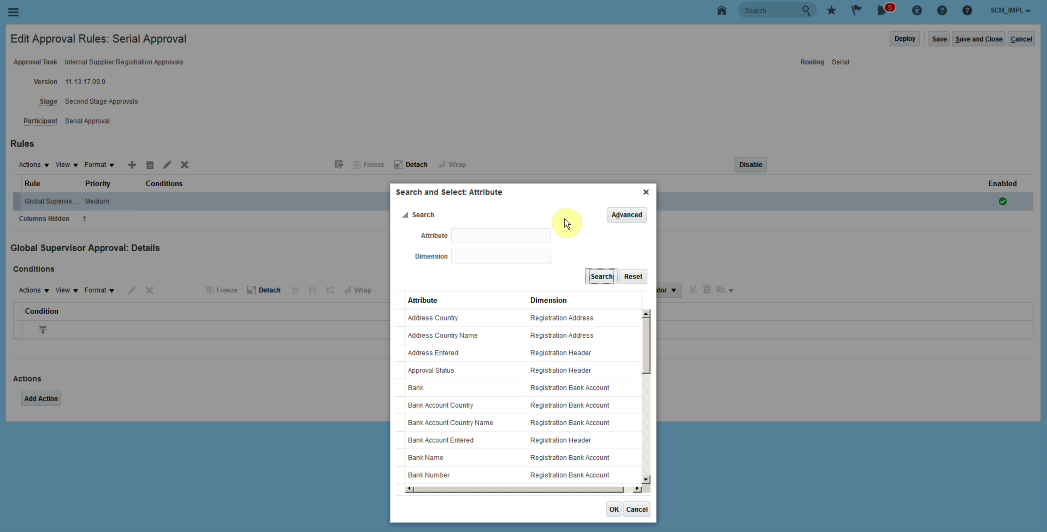
left_click_drag(647, 256, 644, 344)
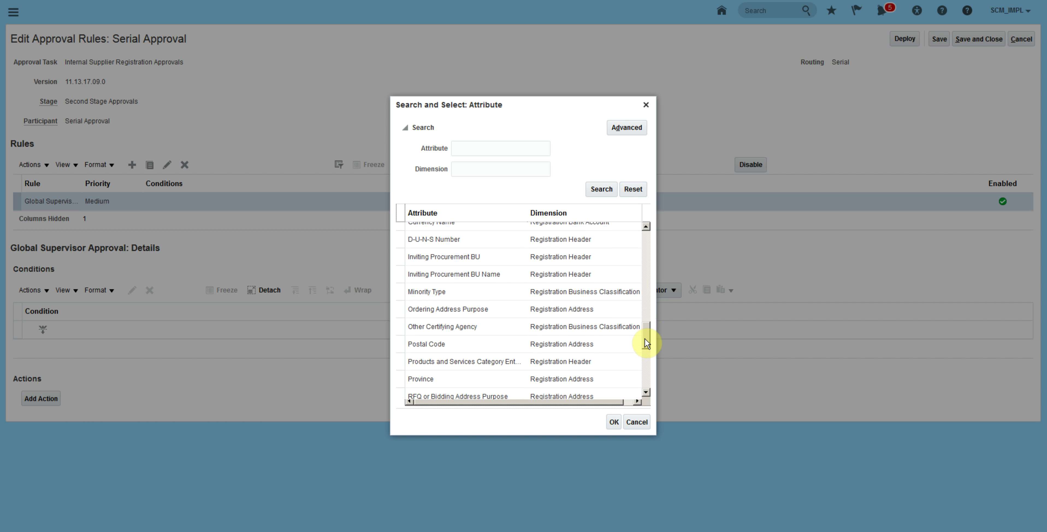
left_click(542, 253)
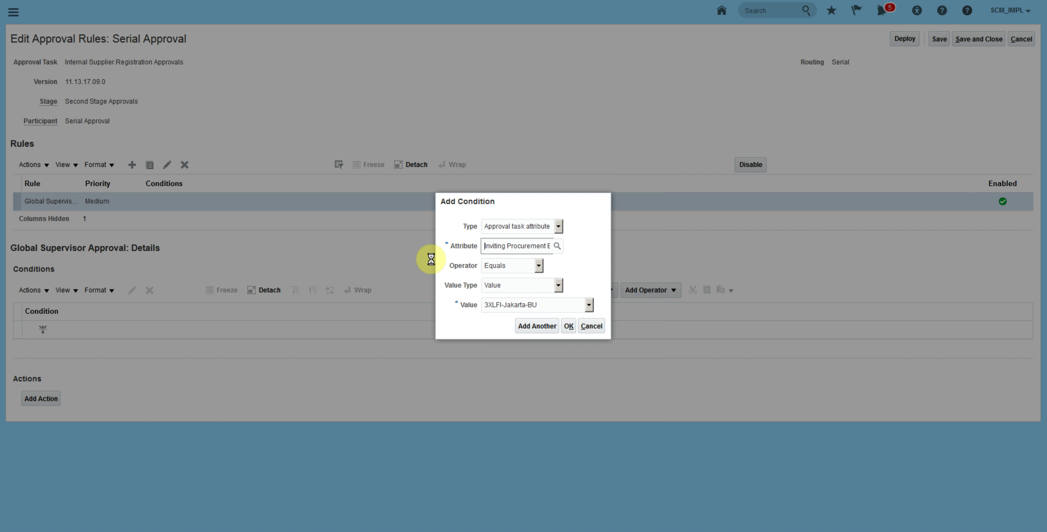
left_click(519, 267)
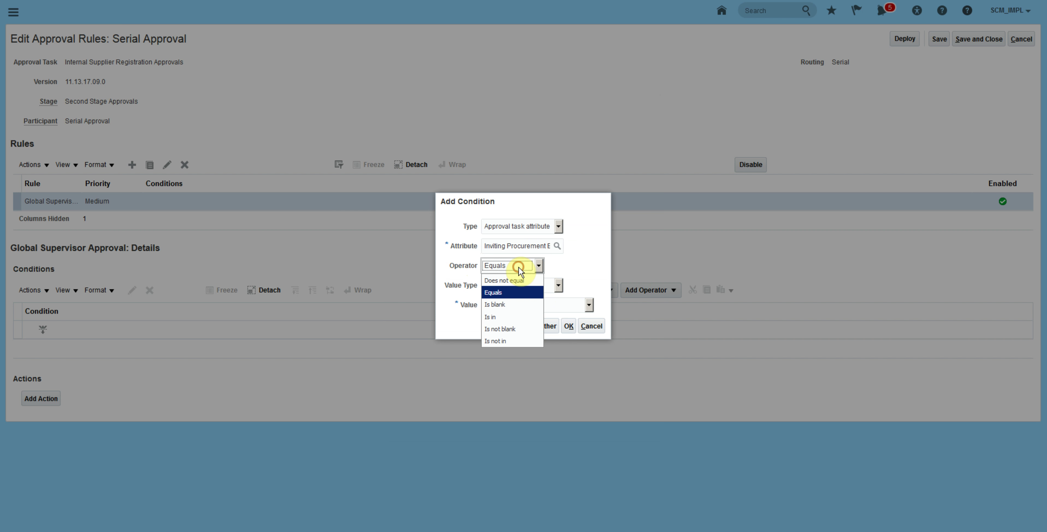
left_click(508, 330)
left_click(568, 307)
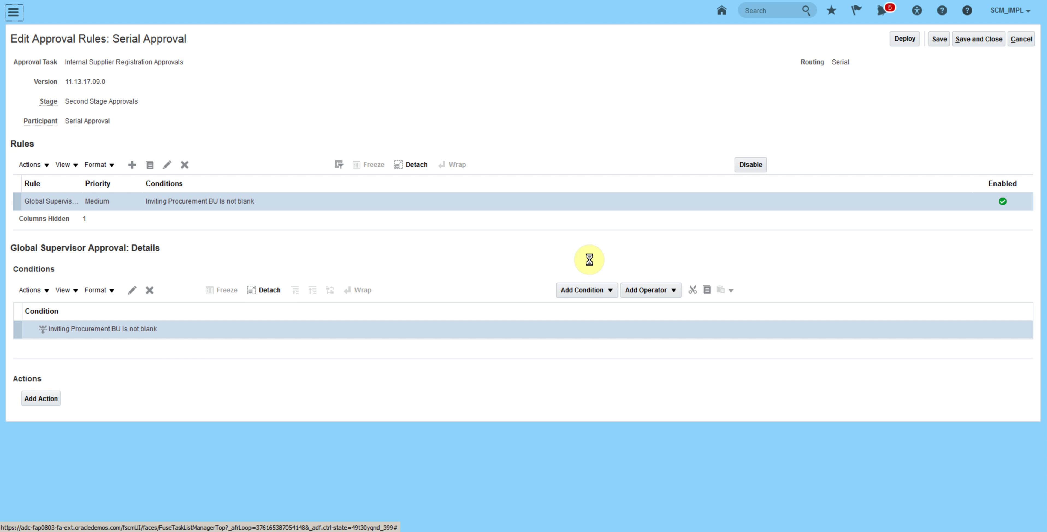
Add an Approval required action to the Global Supervisor Approval rule, routed using Single Approver with user type Worker
left_click(41, 399)
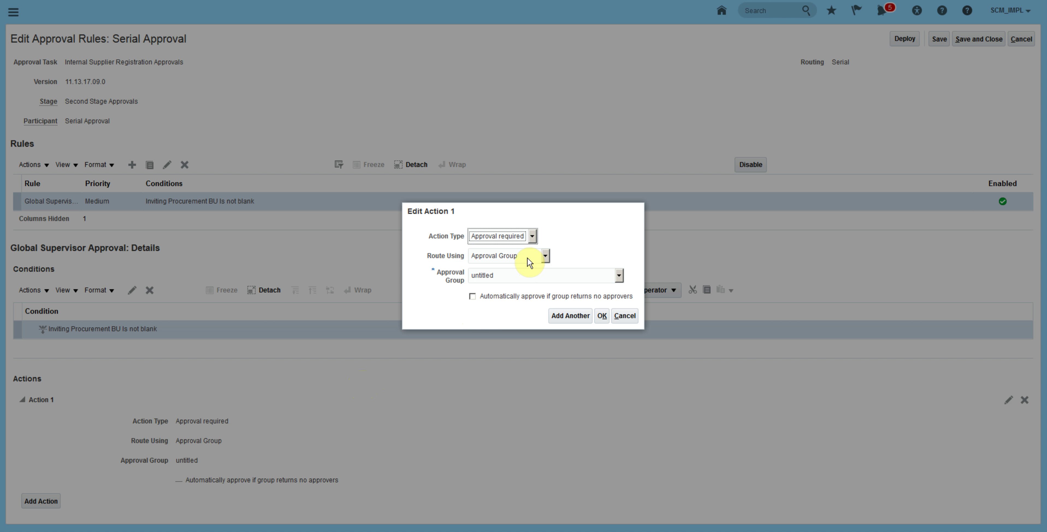
left_click(527, 252)
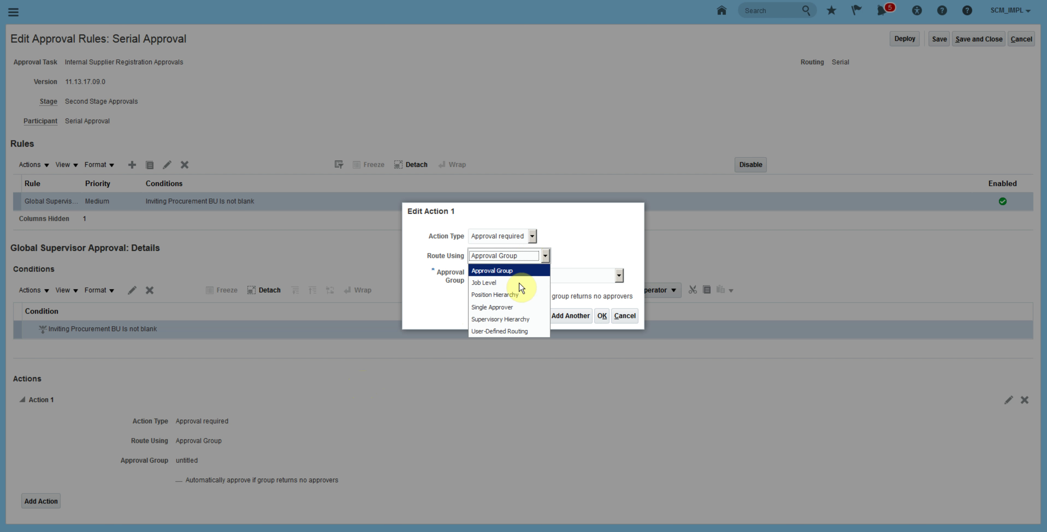
left_click(508, 307)
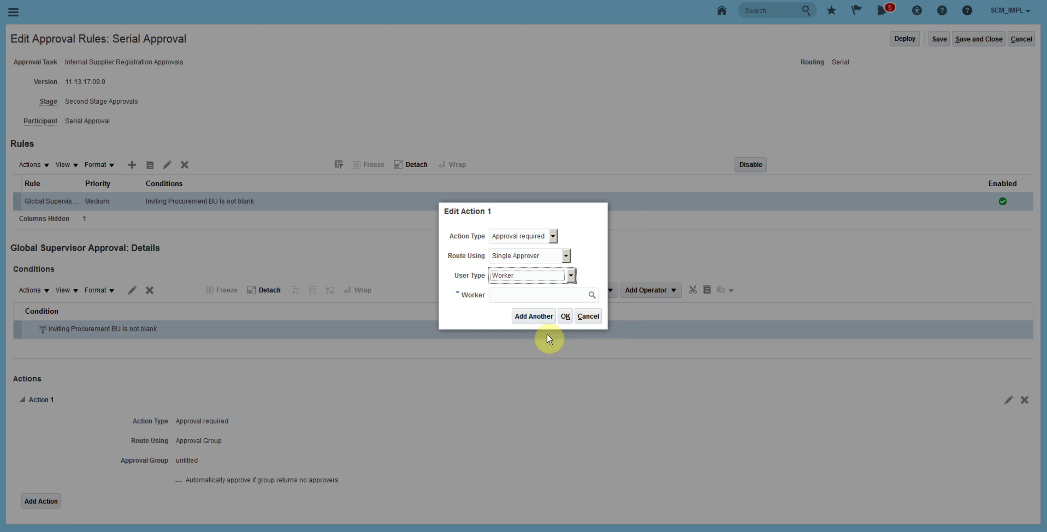
Search workers by surname and assign the Finance US Vice President of Finance as the action's worker
left_click(592, 294)
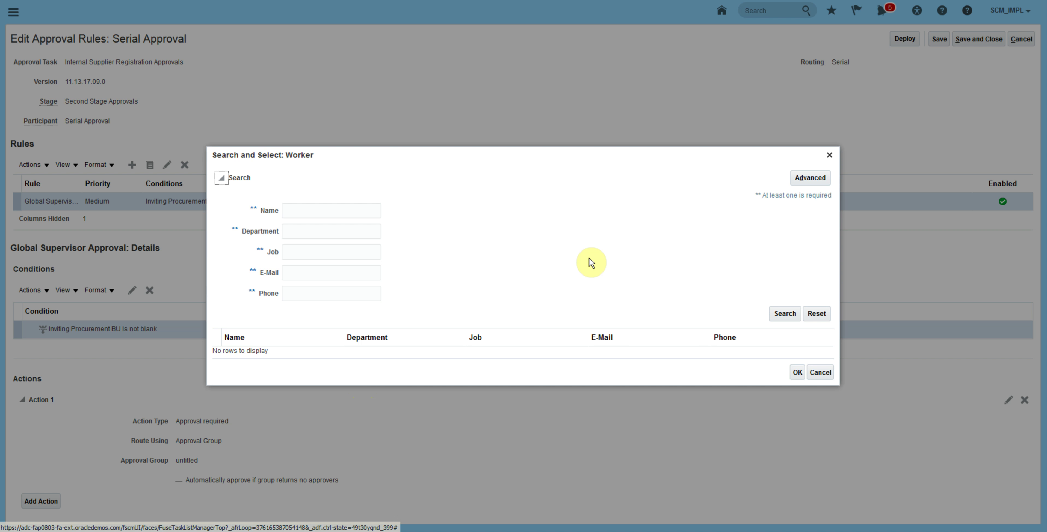
left_click(359, 213)
type("Brown")
left_click(783, 314)
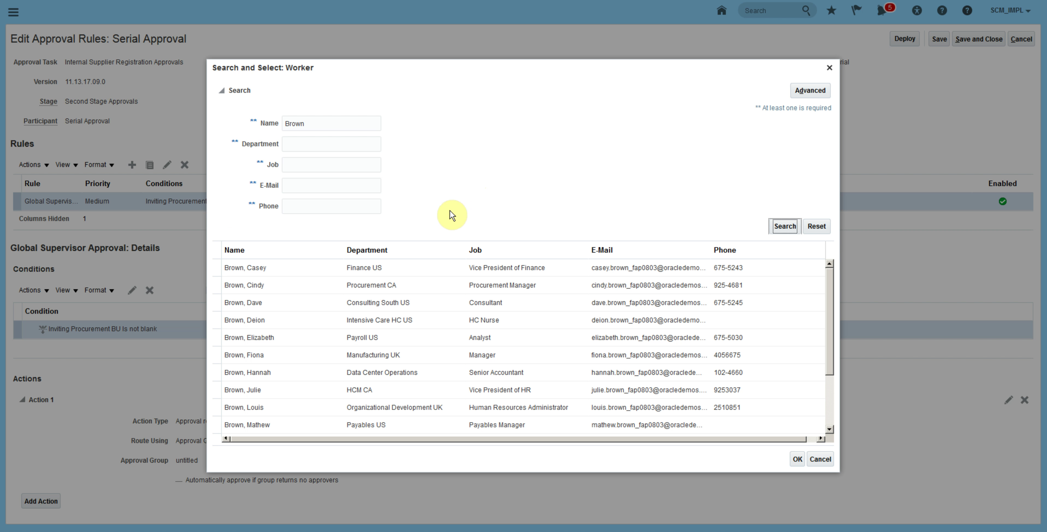
left_click(392, 268)
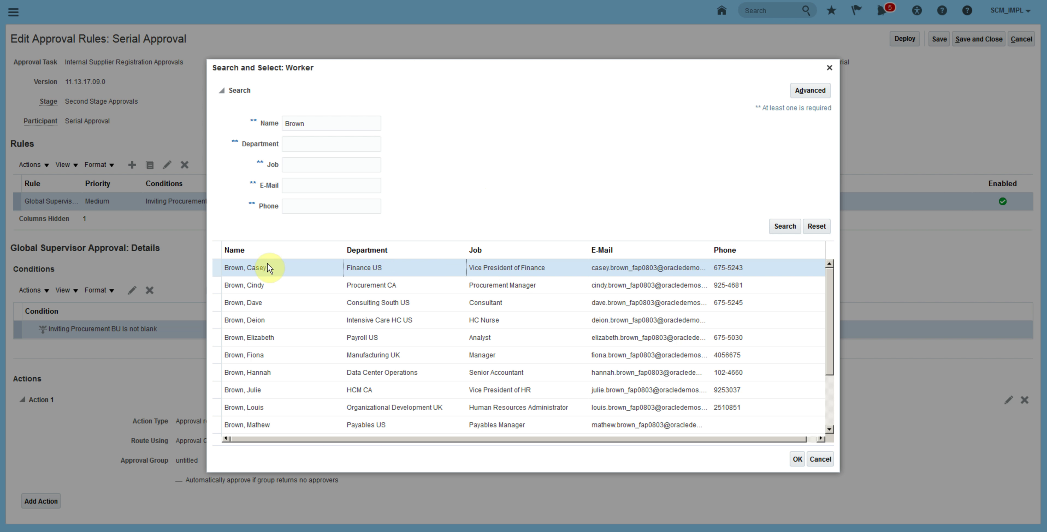
left_click(798, 459)
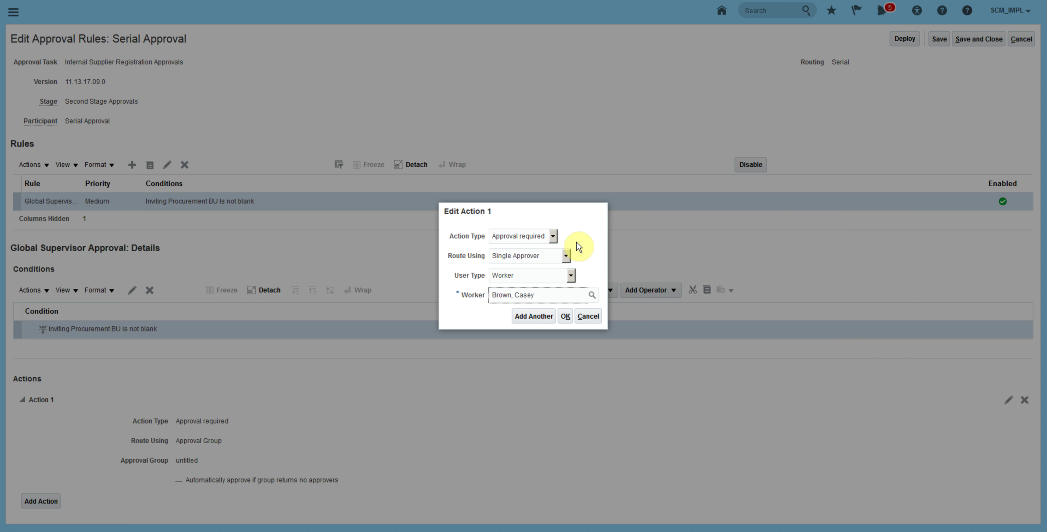
left_click(564, 319)
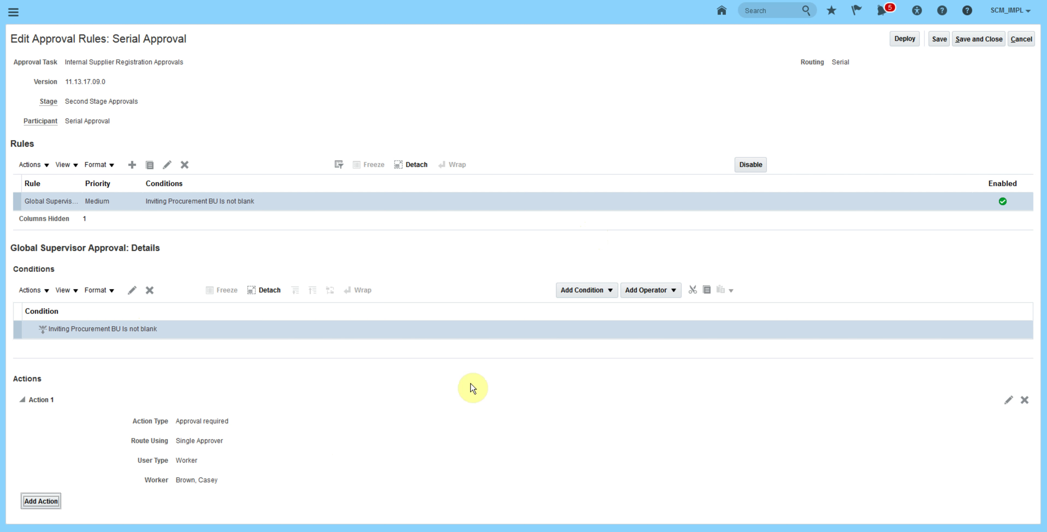
Save and close the Second Stage Serial Approval rules, deploy the changes, and finish the internal supplier registration approvals task
left_click(984, 44)
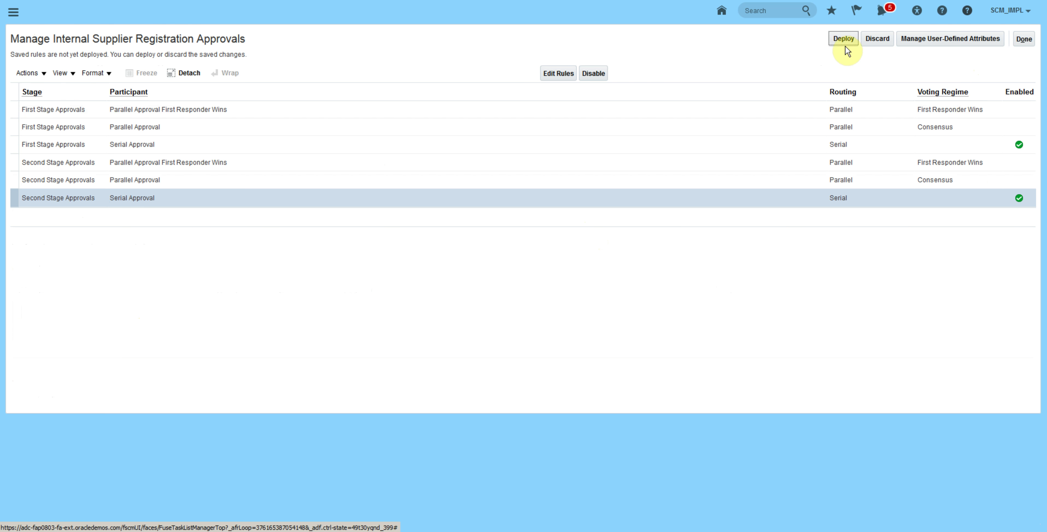
left_click(843, 41)
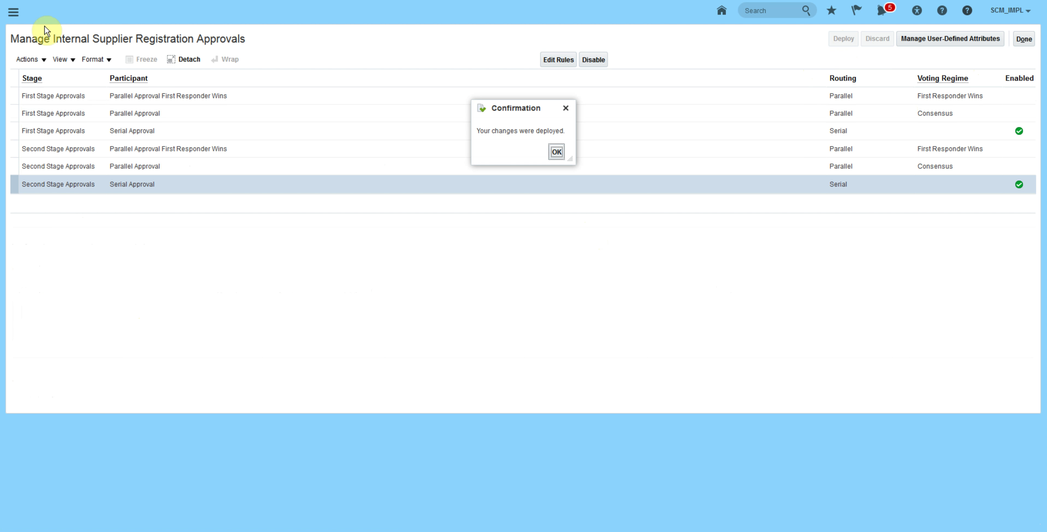
left_click(556, 152)
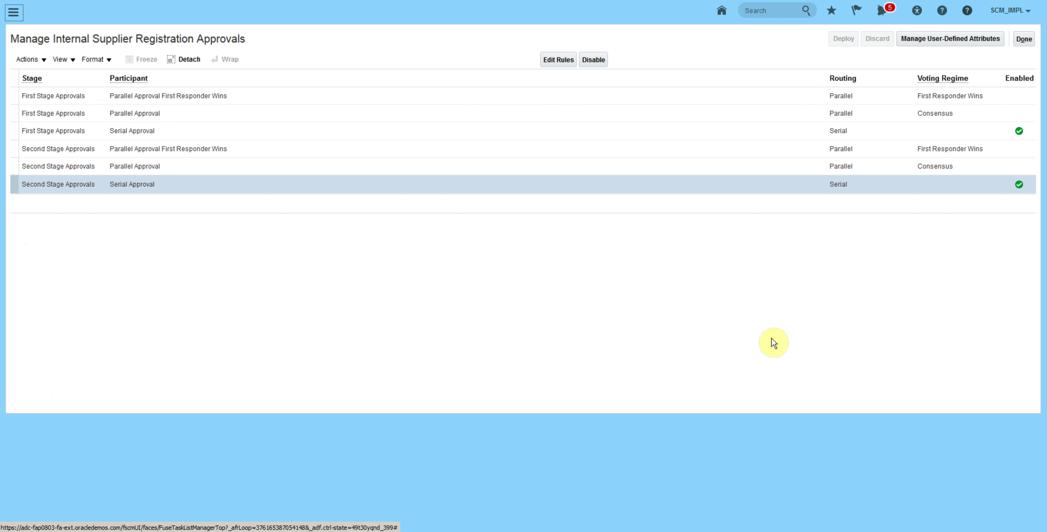
left_click(1023, 39)
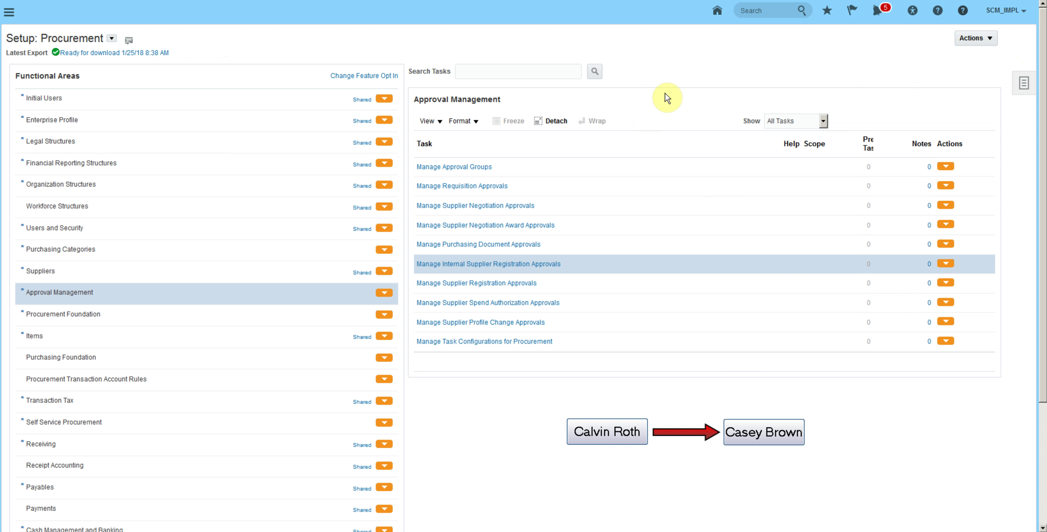
Open the Manage Supplier Spend Authorization Approvals task and edit the first-stage Parallel Approval First Responder Wins rules
left_click(597, 306)
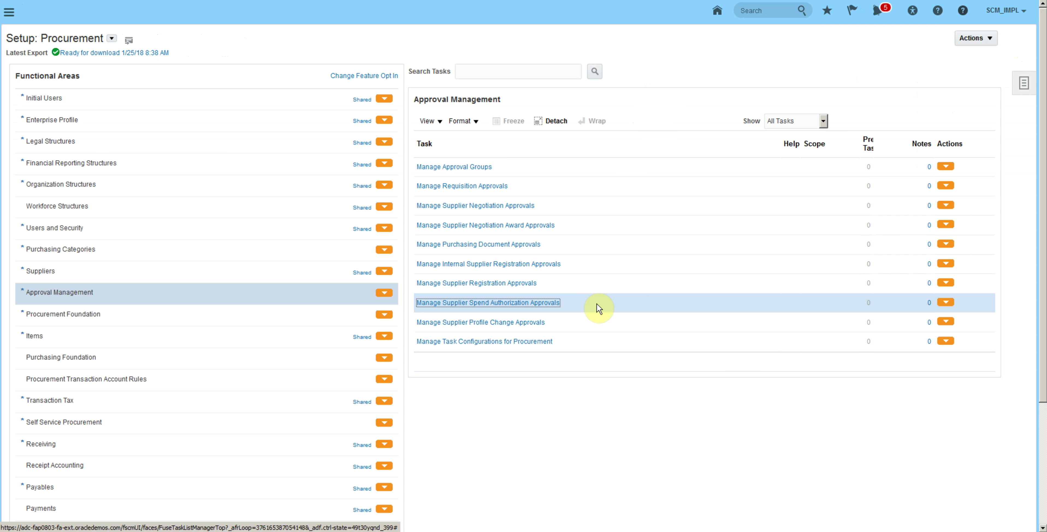
left_click(514, 305)
left_click(557, 62)
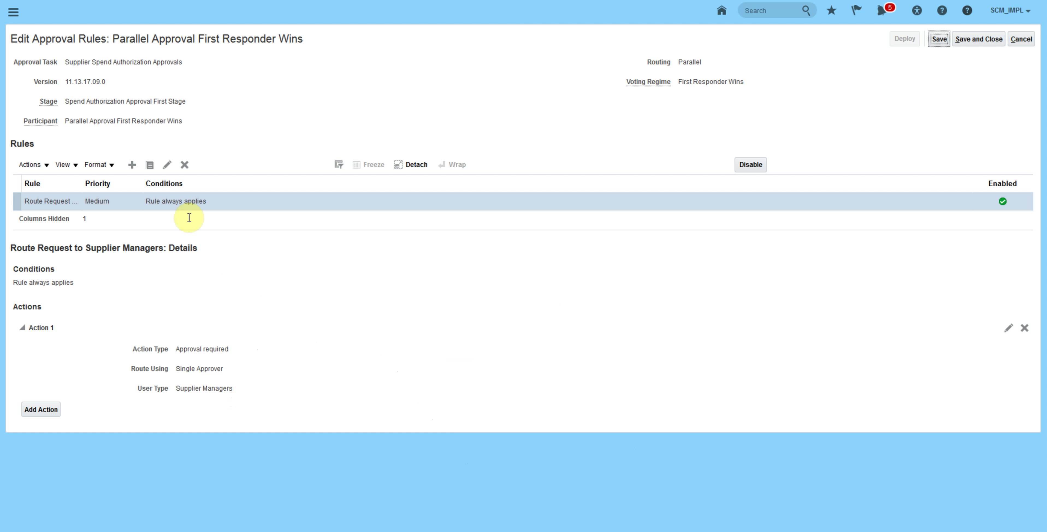
Change the Route Request to Supplier Managers action to Automatic with outcome Approved, save and close the rules, and finish the task
left_click(1007, 329)
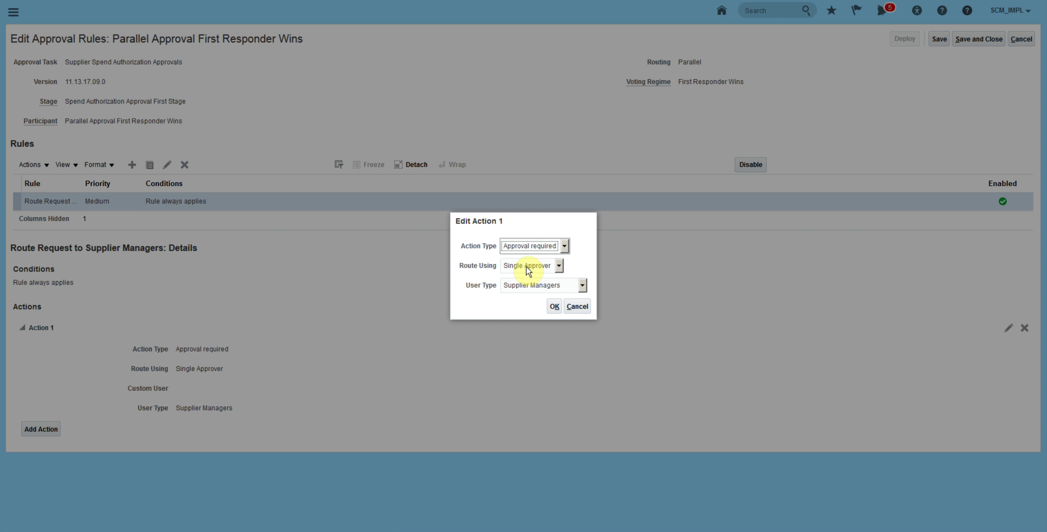
left_click(527, 246)
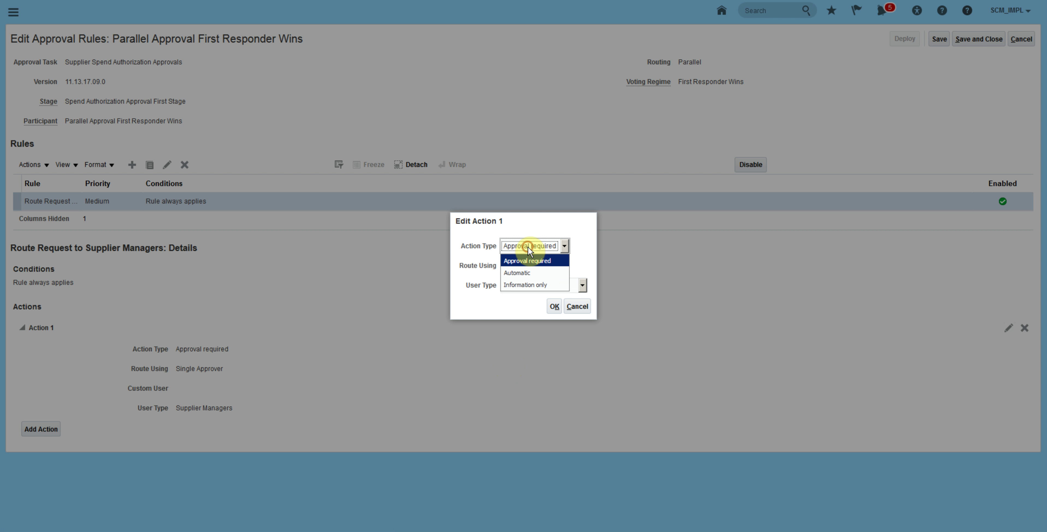
left_click(529, 273)
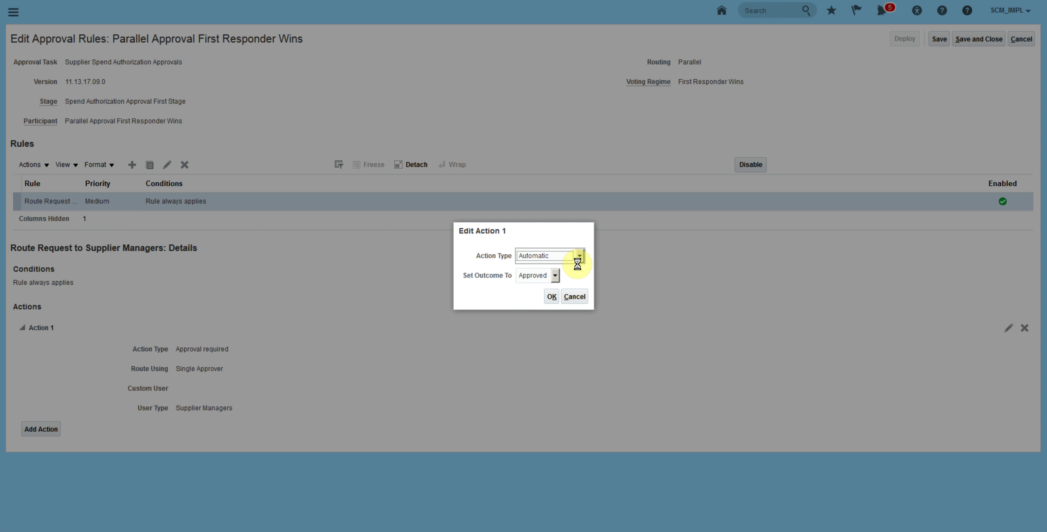
left_click(551, 296)
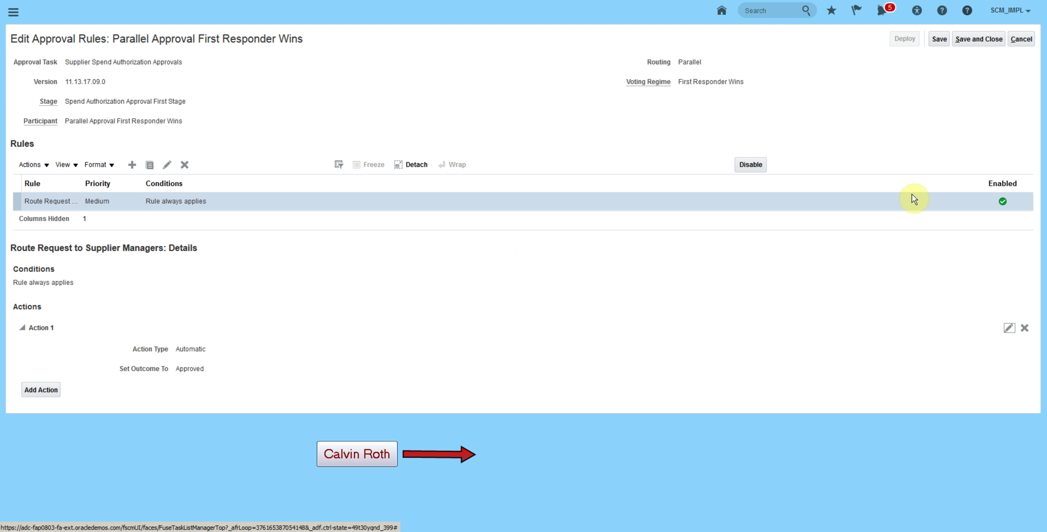
left_click(974, 40)
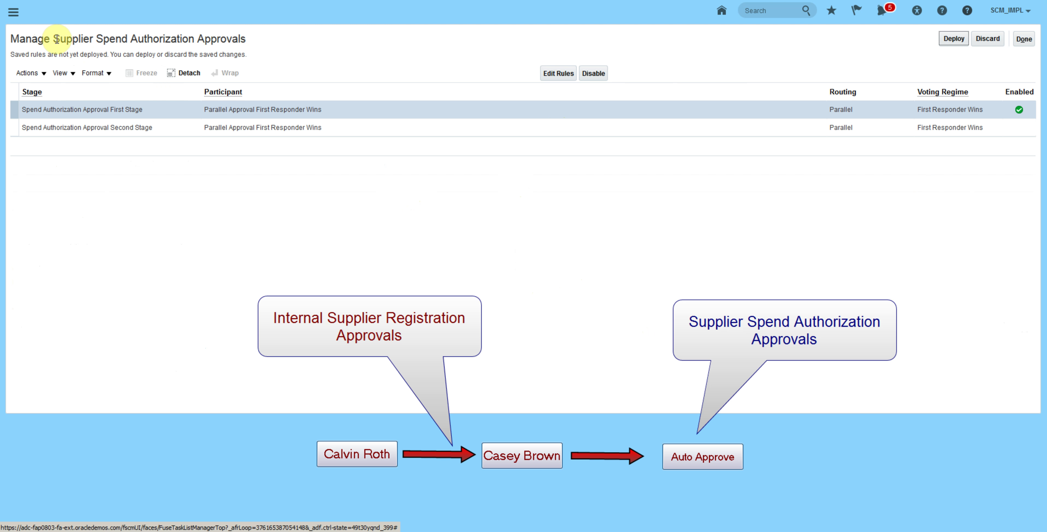
left_click(1023, 39)
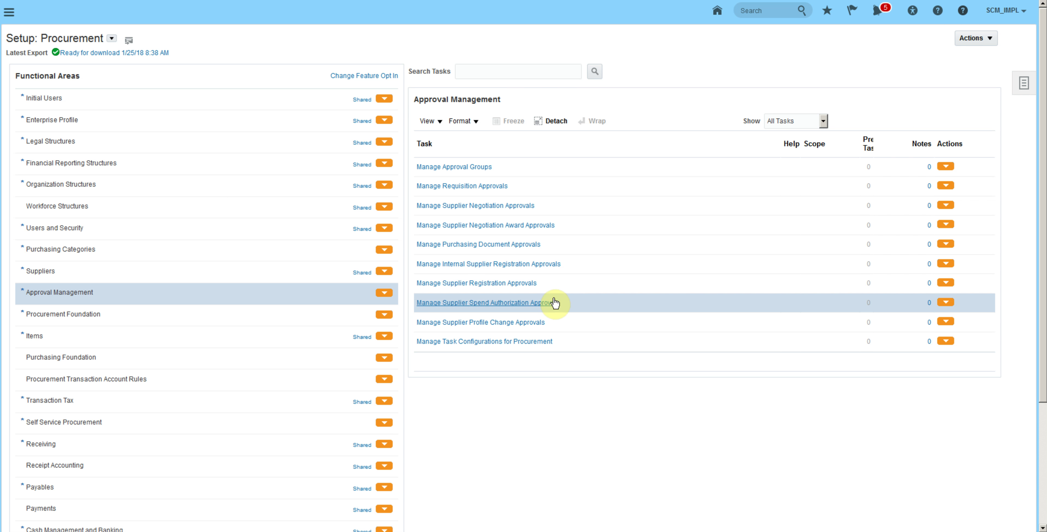
Open the Manage Supplier Registration Approvals task and disable every participant except First Stage Serial Approval
left_click(581, 283)
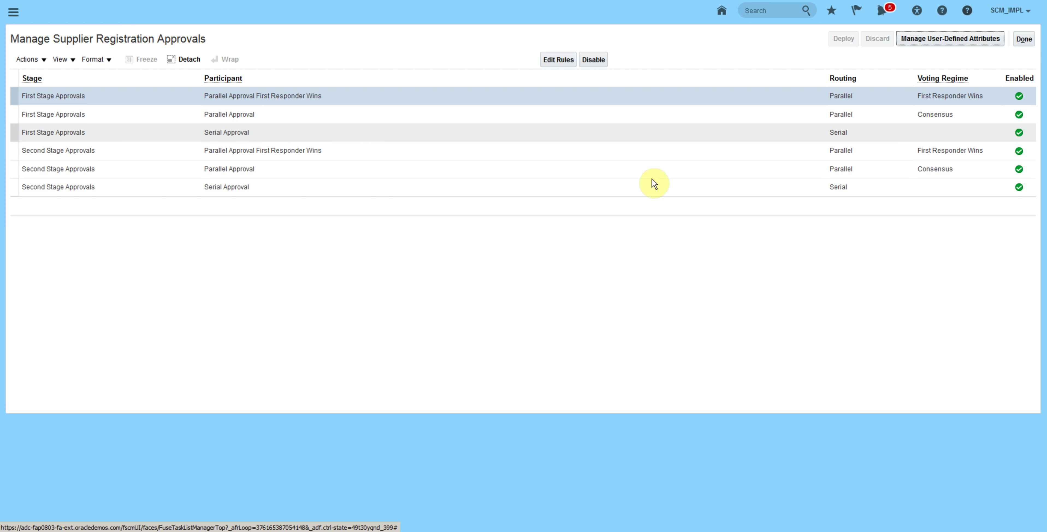
left_click(686, 189)
left_click(594, 60)
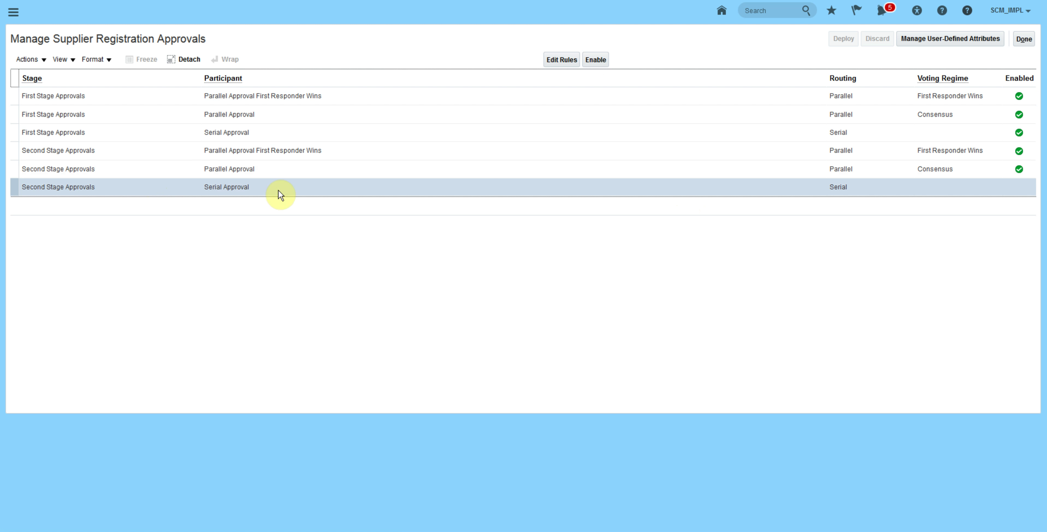
left_click(619, 168)
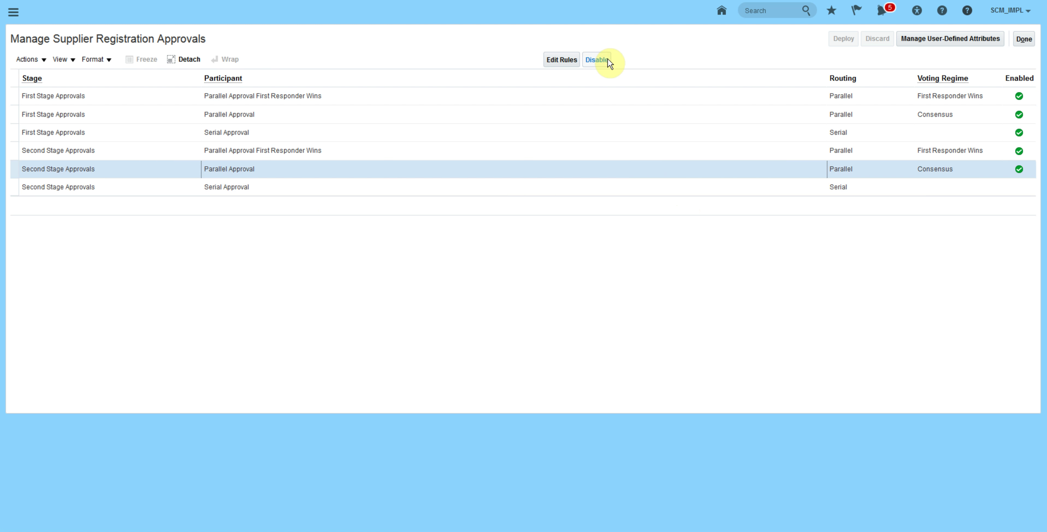
left_click(601, 60)
left_click(633, 96)
Edit the First Stage Serial Approval rules for supplier registration and delete the existing rule
left_click(582, 133)
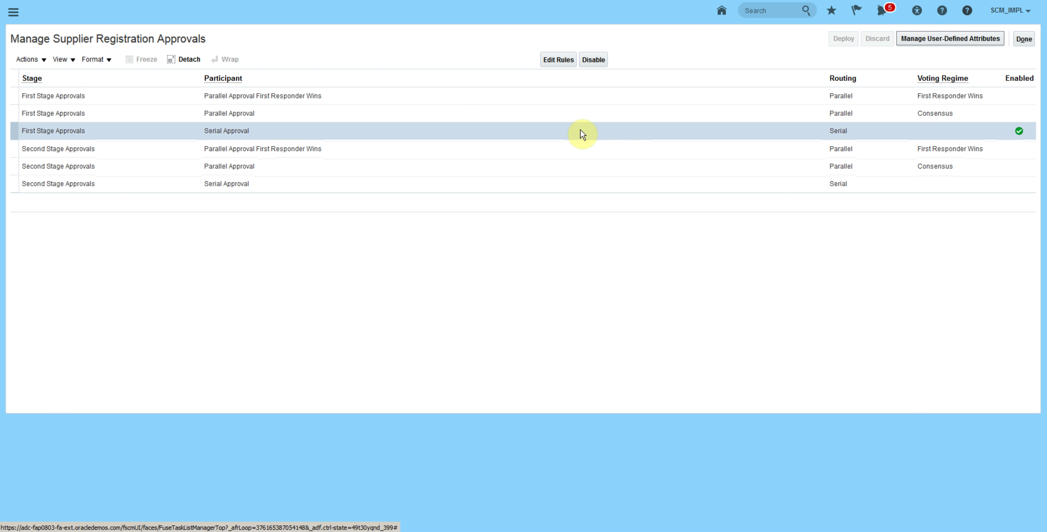
left_click(563, 61)
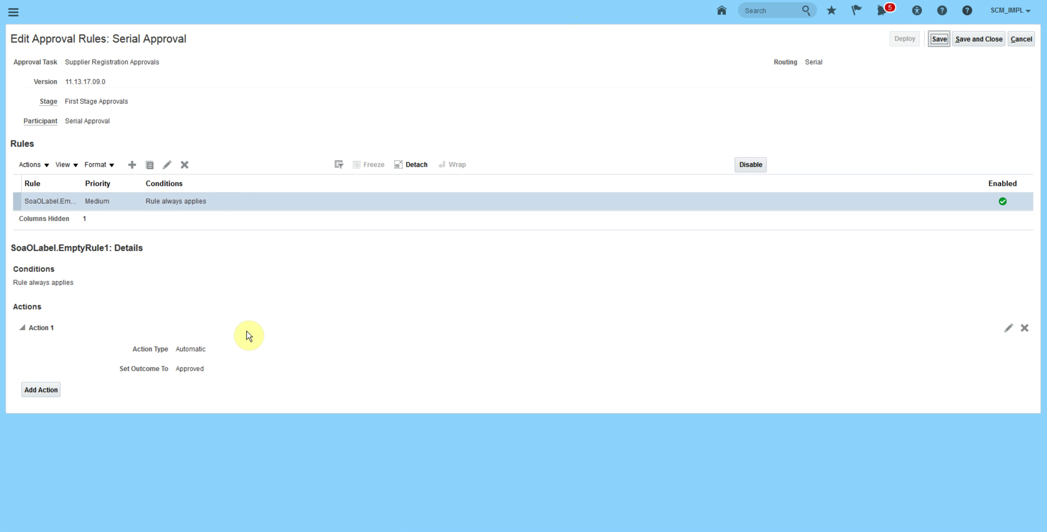
left_click(185, 165)
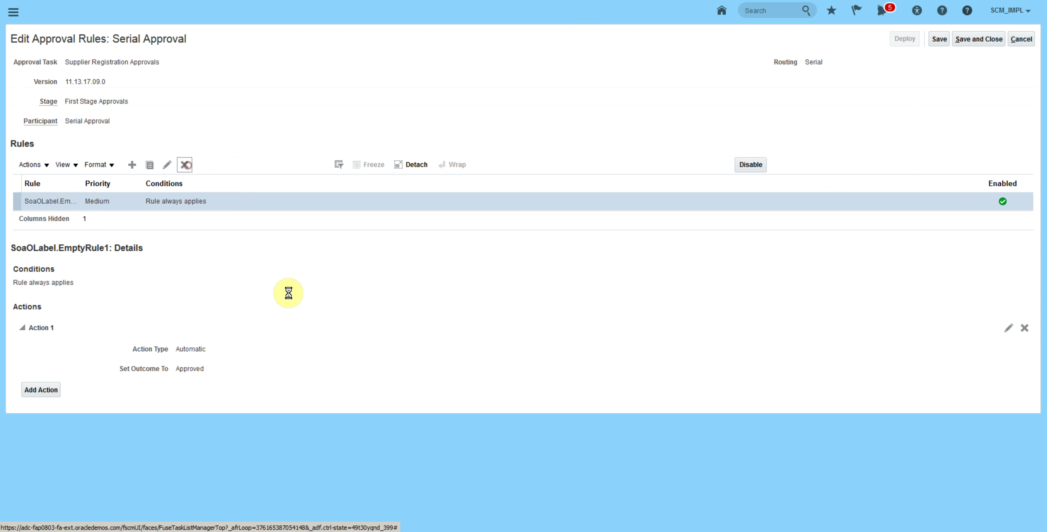
Create a rule named Supervisory Approval for the first-stage Serial Approval participant of supplier registration
left_click(133, 165)
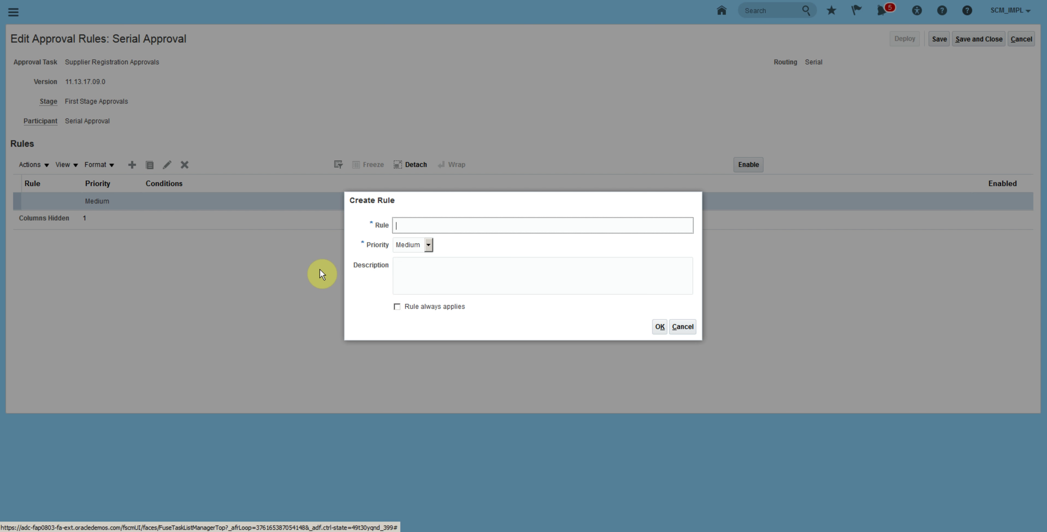
type("Supervisor")
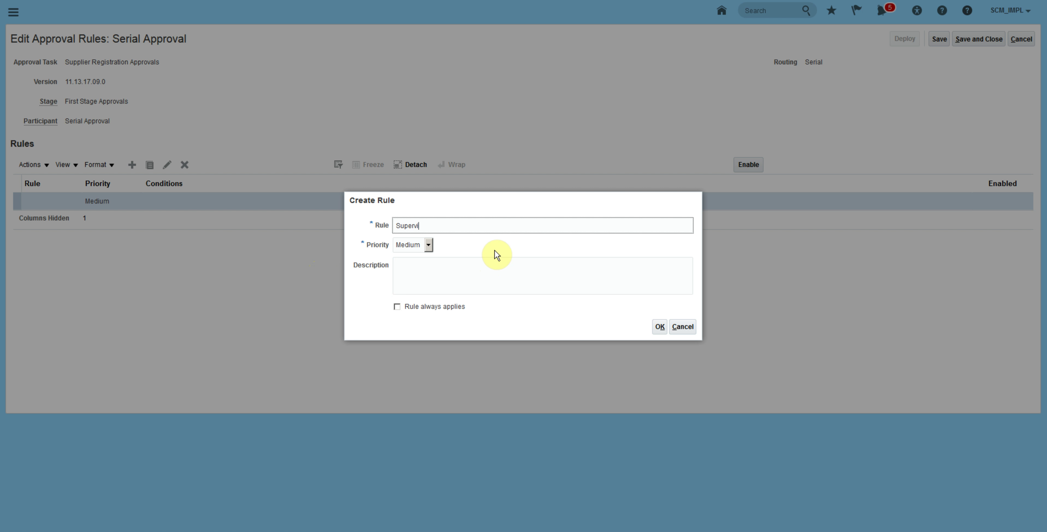
type("y Approval")
left_click(659, 330)
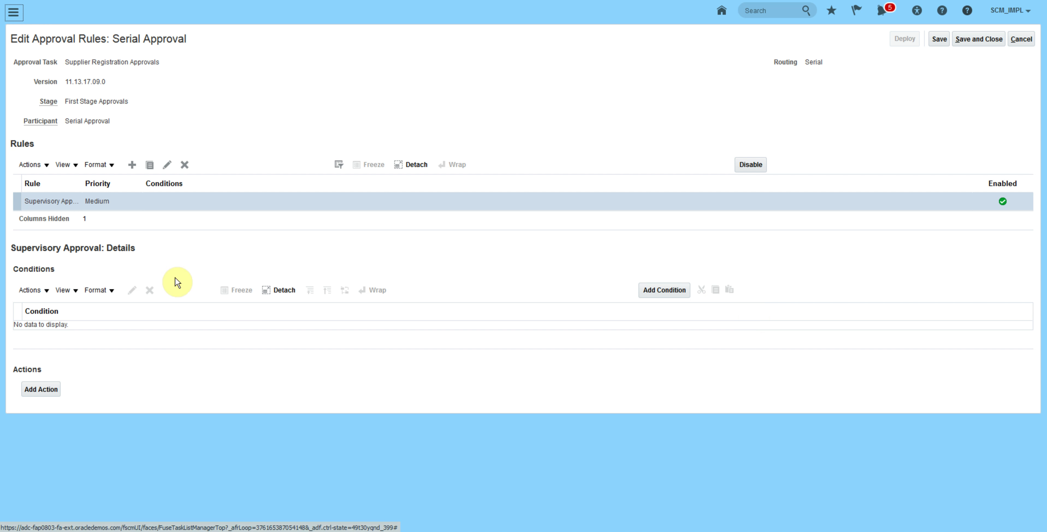
Add a condition to the Supervisory Approval rule that Inviting Procurement BU equals US1 Business Unit
left_click(654, 295)
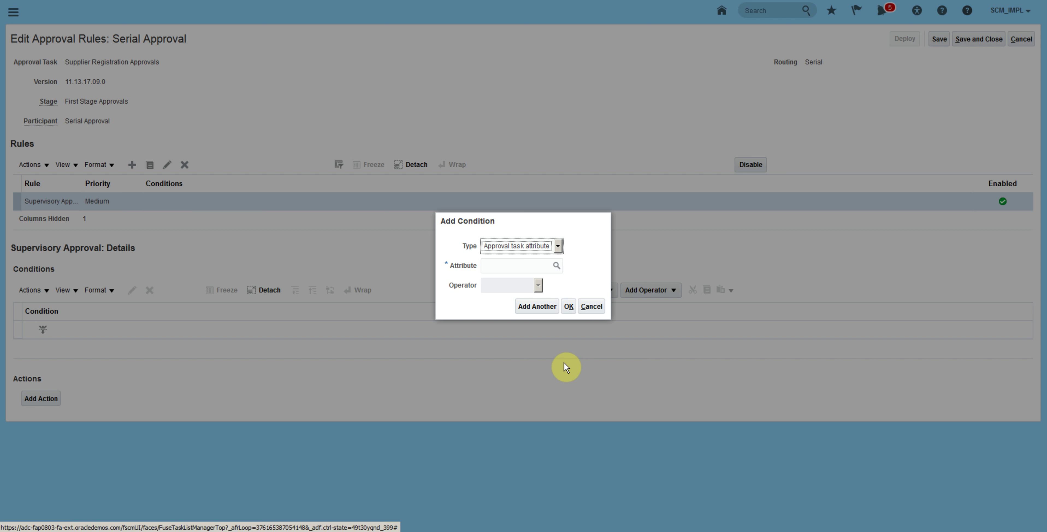
left_click(555, 265)
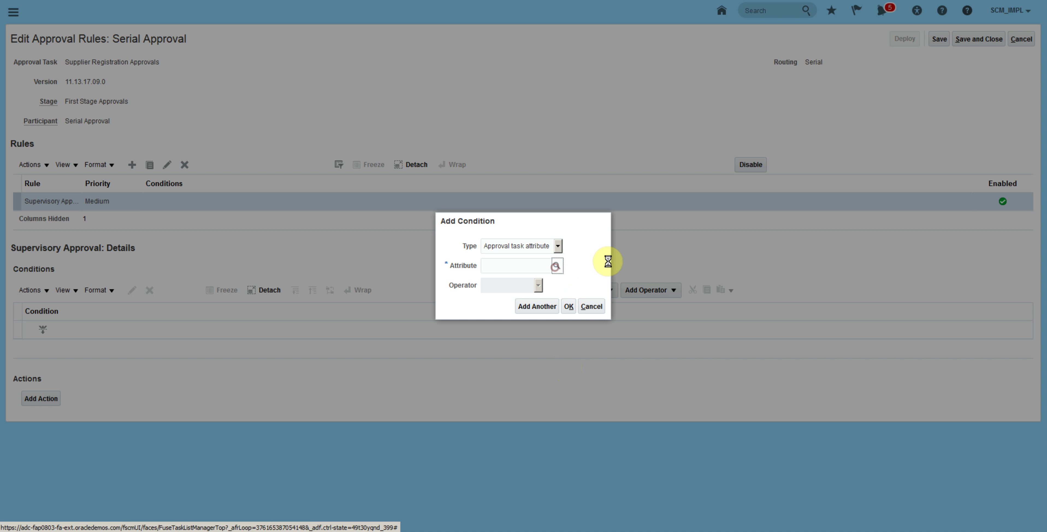
left_click(601, 276)
left_click(575, 261)
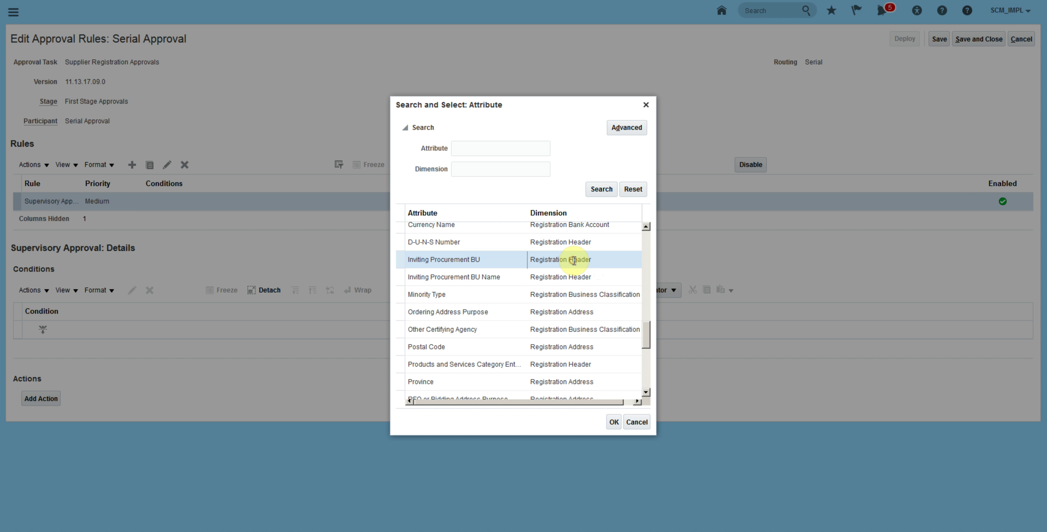
left_click(613, 423)
left_click(541, 309)
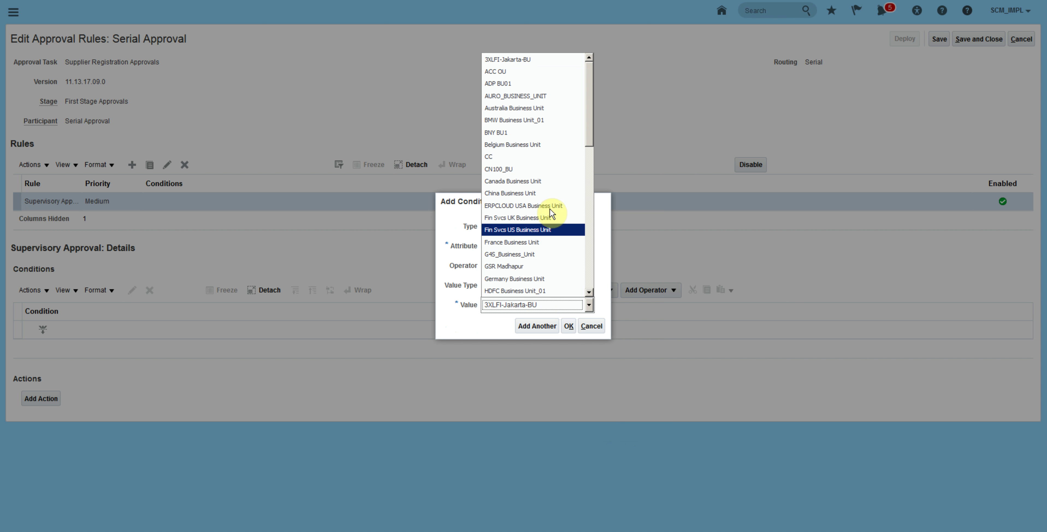
left_click_drag(587, 118, 586, 251)
left_click(527, 219)
left_click(568, 326)
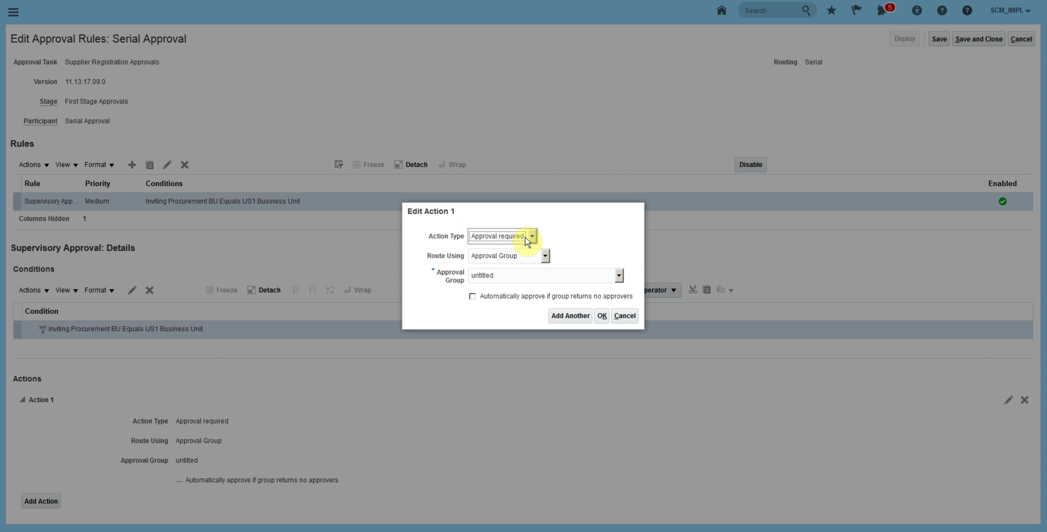
Set up Action 1 as Approval required, routed by Supervisory Hierarchy starting with Worker, and enter the worker's name
left_click(525, 236)
left_click(493, 248)
left_click(504, 257)
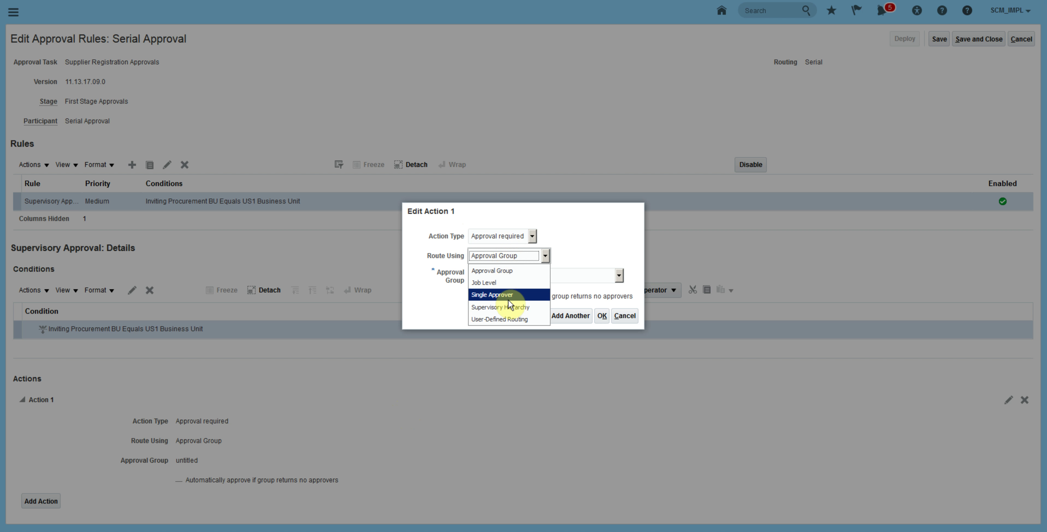
left_click(514, 308)
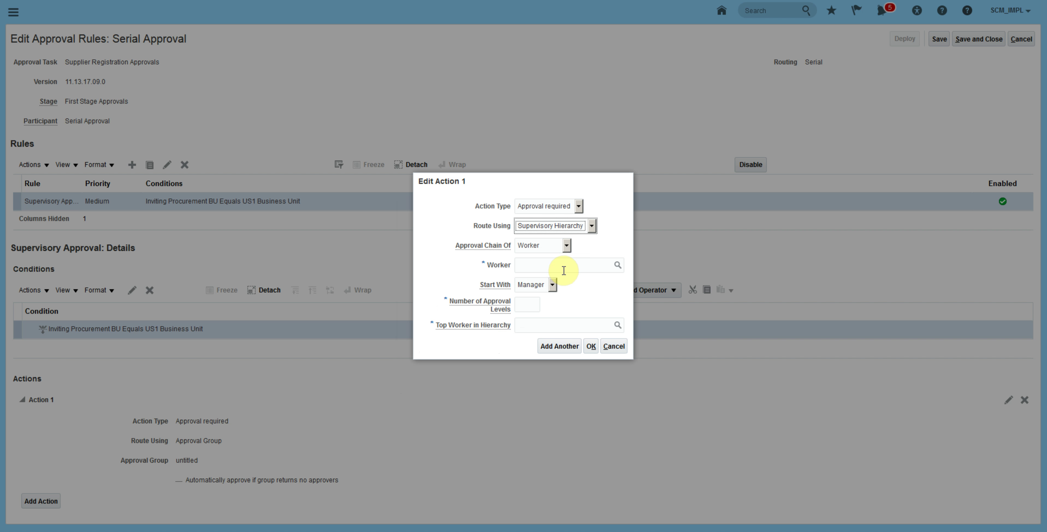
left_click(539, 285)
left_click(533, 307)
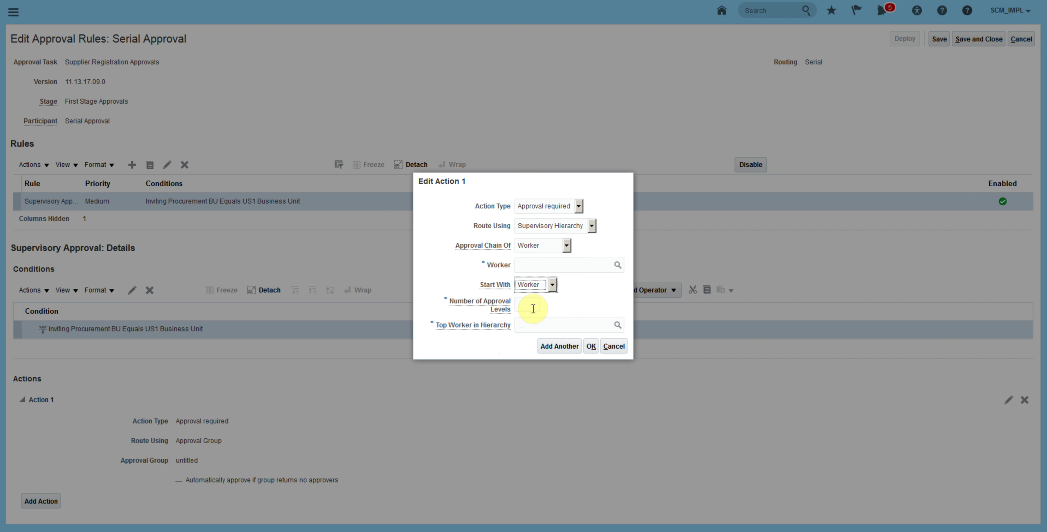
left_click(585, 265)
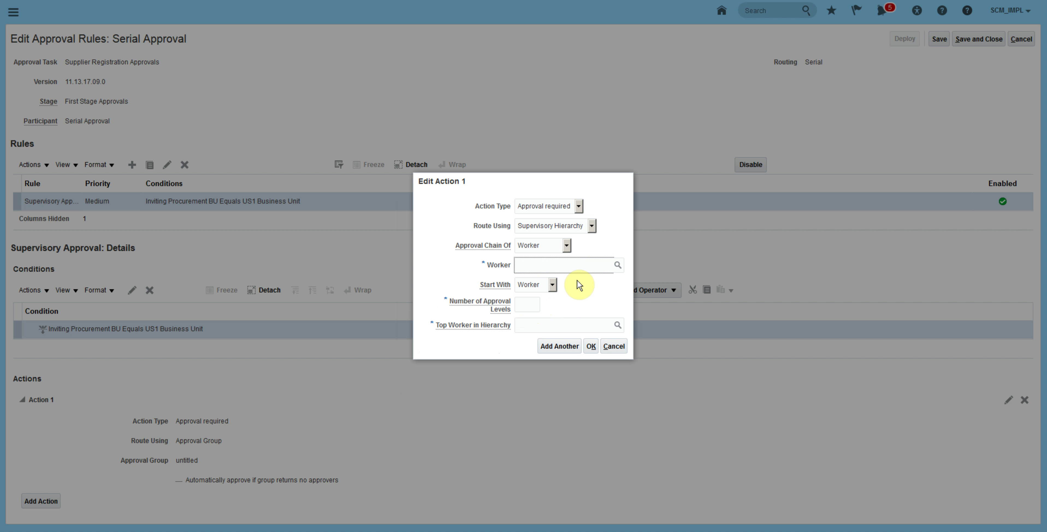
type("Roth")
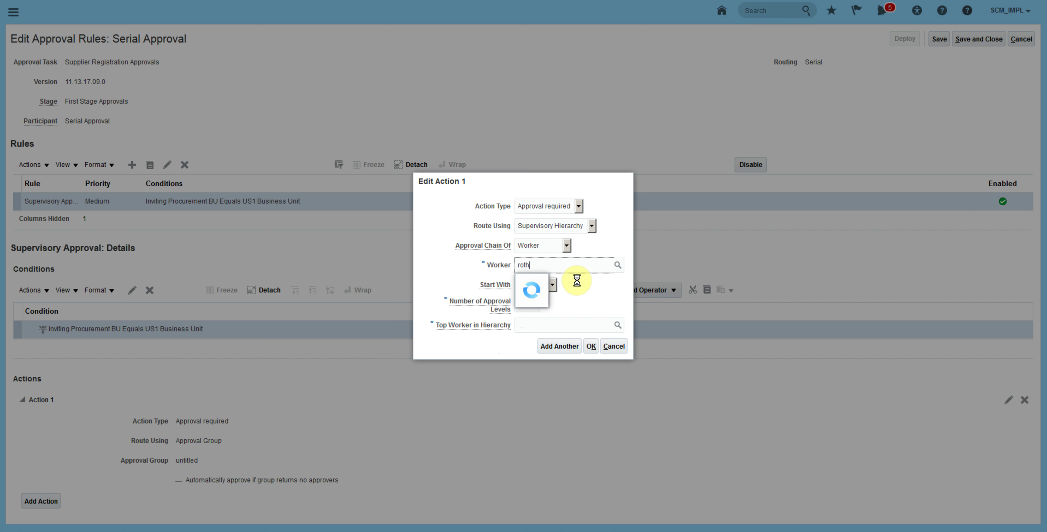
left_click(581, 283)
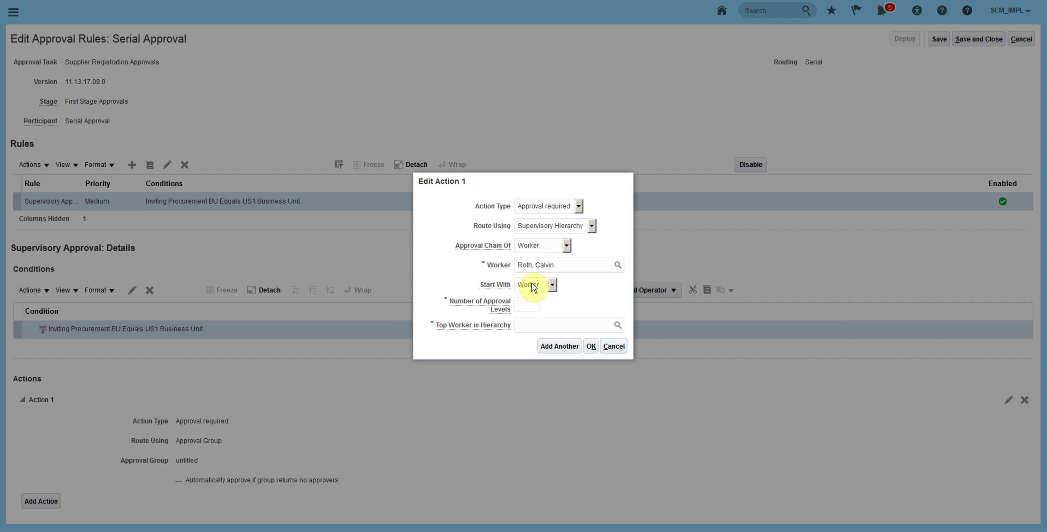
Try starting the supervisory hierarchy with Manager, using 1 and 2 as the number of approval levels
left_click(542, 284)
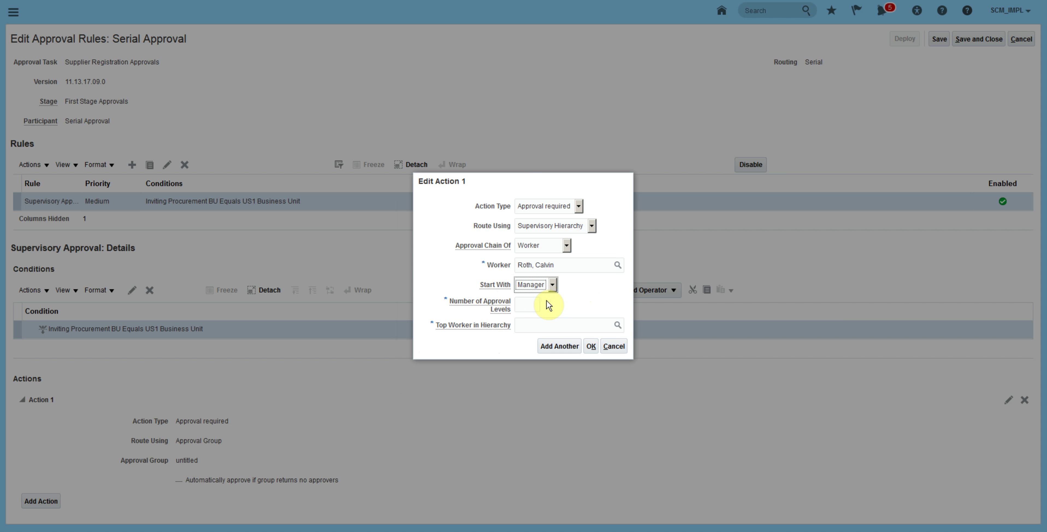
key("Tab")
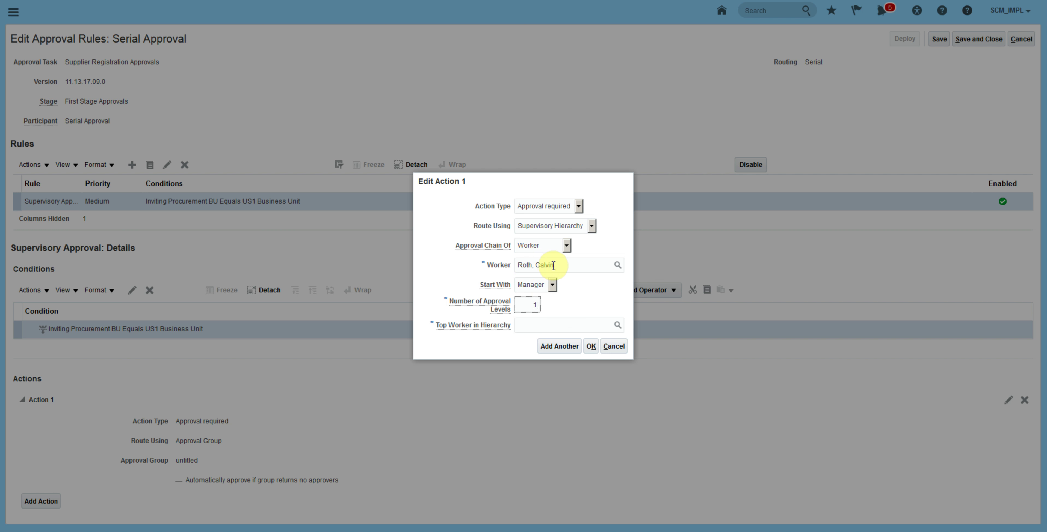
type("1")
left_click_drag(531, 304, 562, 307)
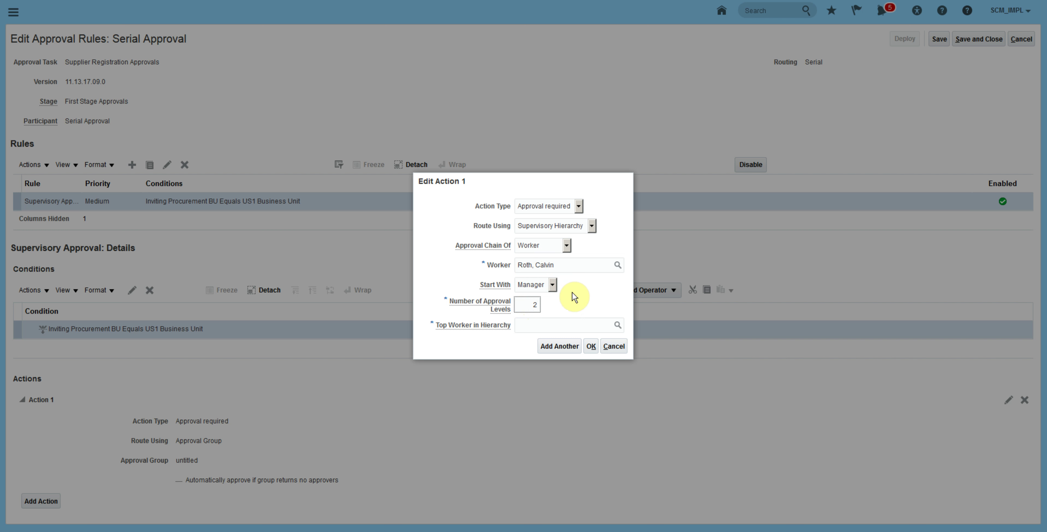
left_click_drag(530, 303, 571, 305)
type("1")
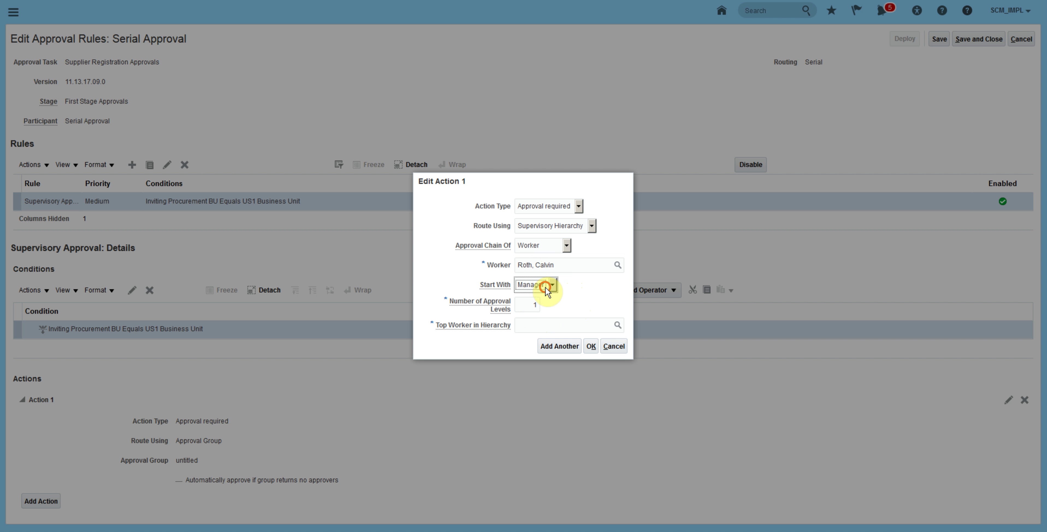
Start the hierarchy with Worker, set the number of approval levels to 2, and choose the top worker in the hierarchy
double_click(536, 307)
type("2")
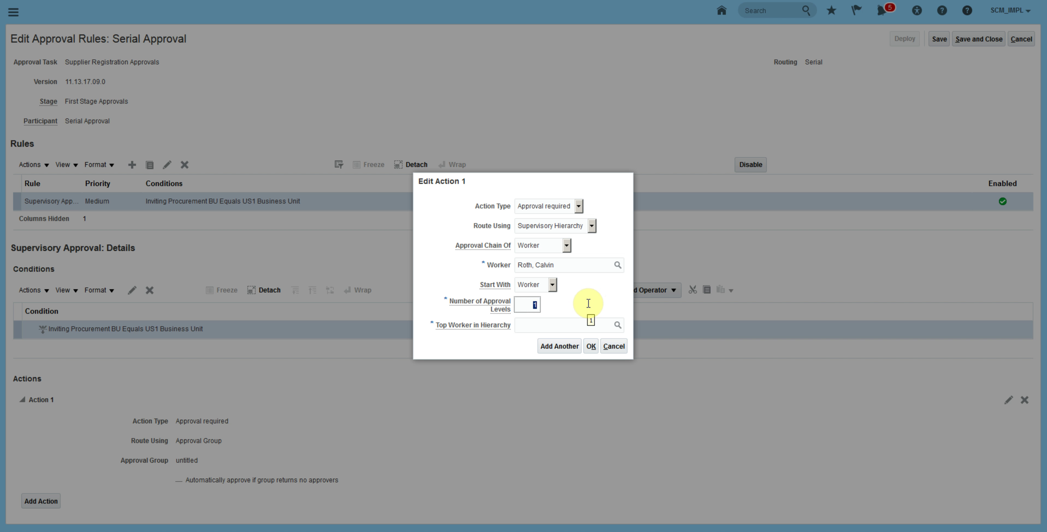
left_click(547, 327)
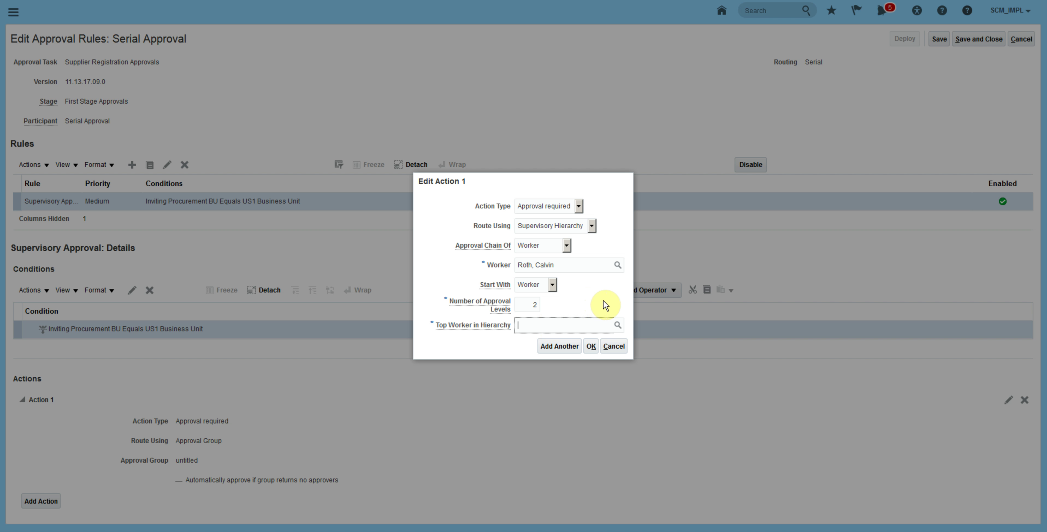
type("brown")
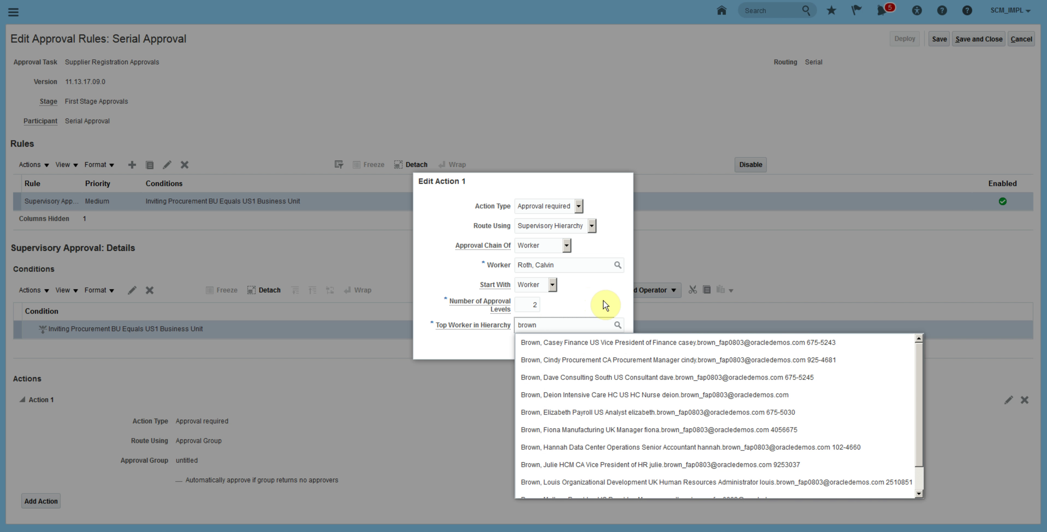
left_click(560, 343)
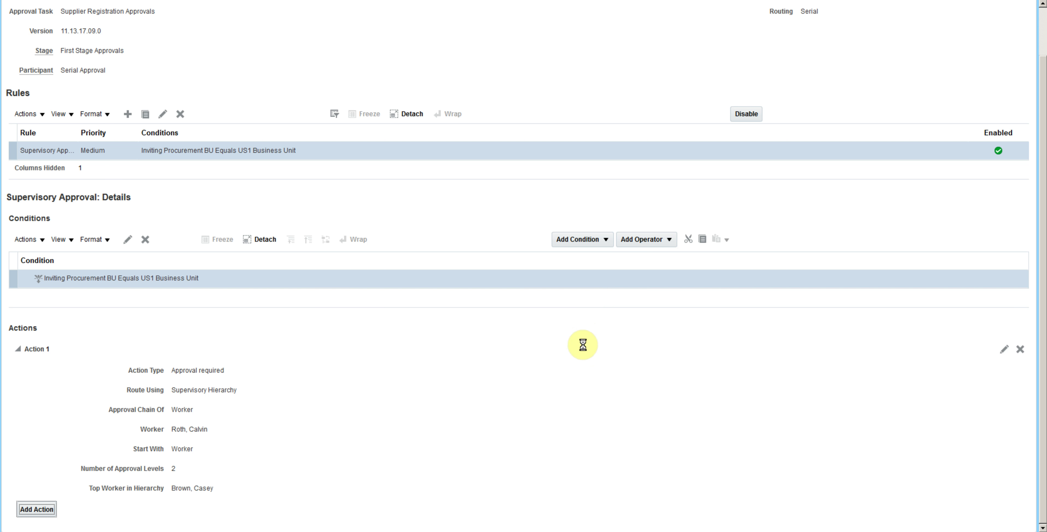
Save and close the Serial Approval rules, deploy them, and finish the Manage Supplier Registration Approvals task
left_click(971, 40)
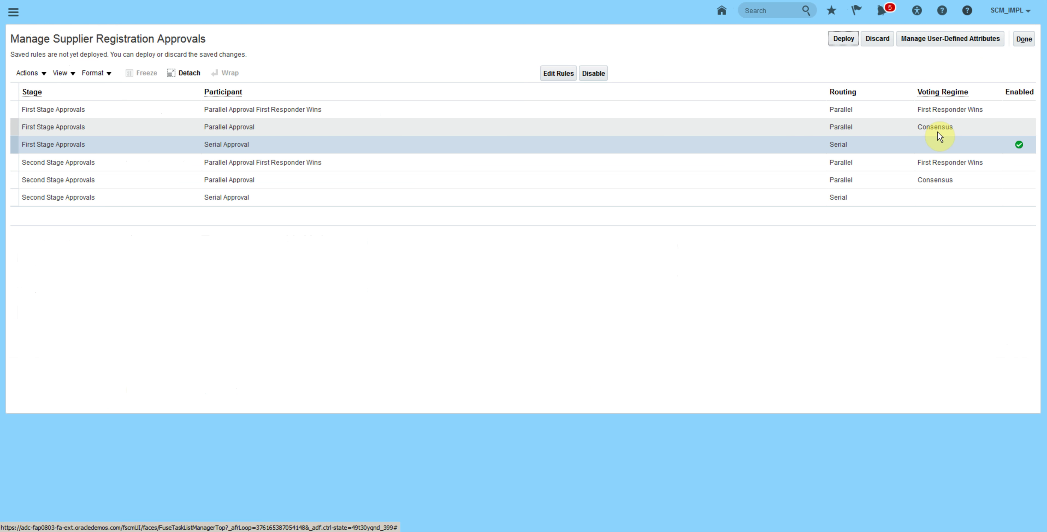
left_click(843, 39)
left_click(556, 152)
left_click(1024, 39)
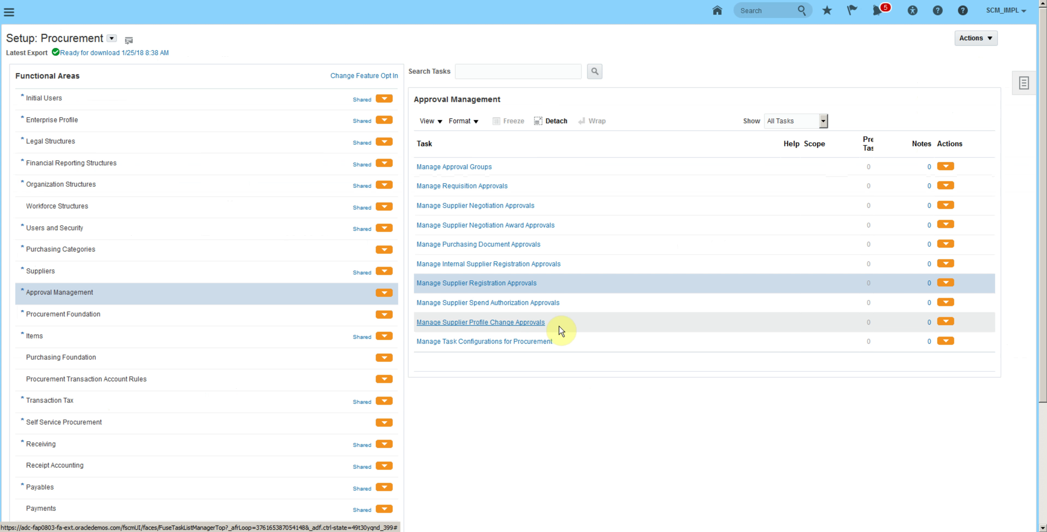
Open the Manage Supplier Profile Change Approvals task and edit the first-stage Parallel Approval First Responder Wins rules
left_click(592, 323)
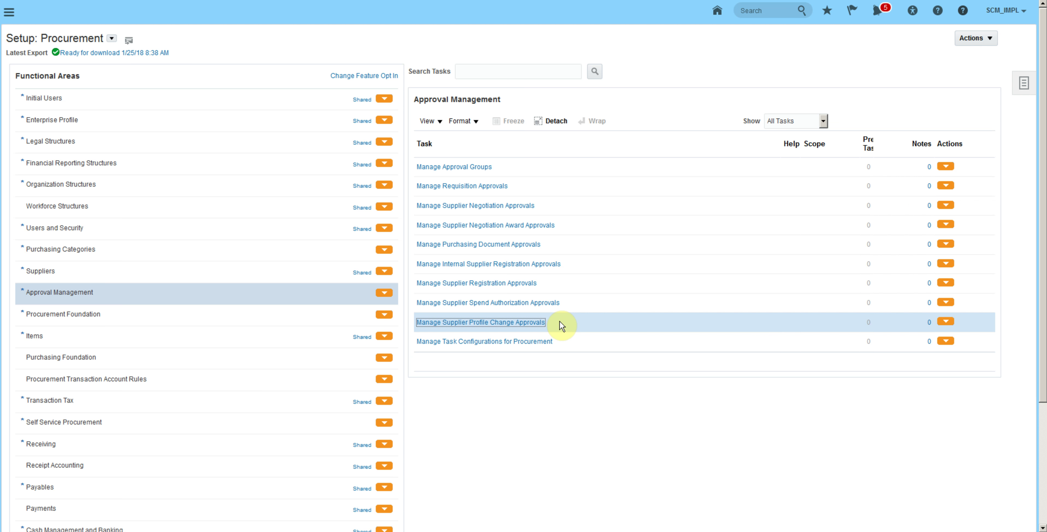
left_click(529, 323)
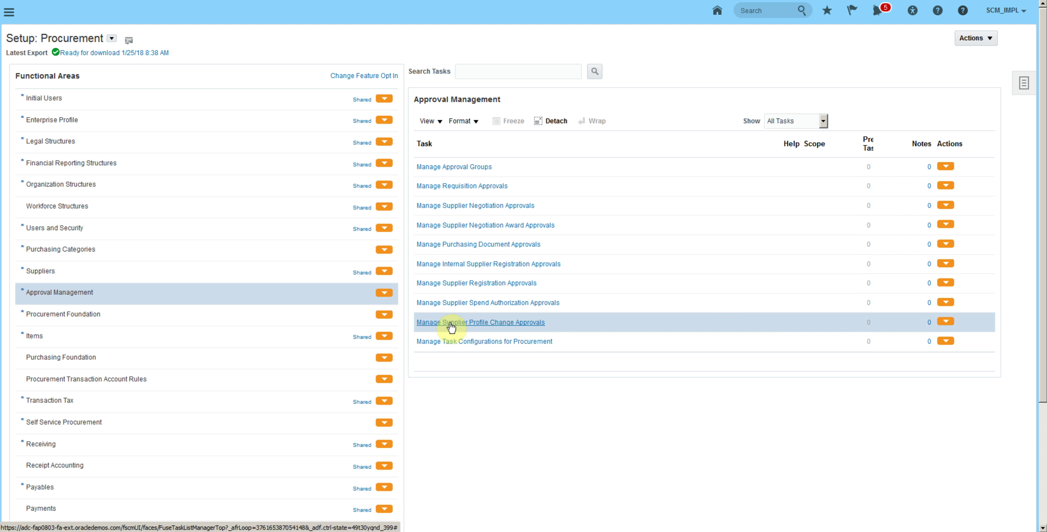
left_click(512, 323)
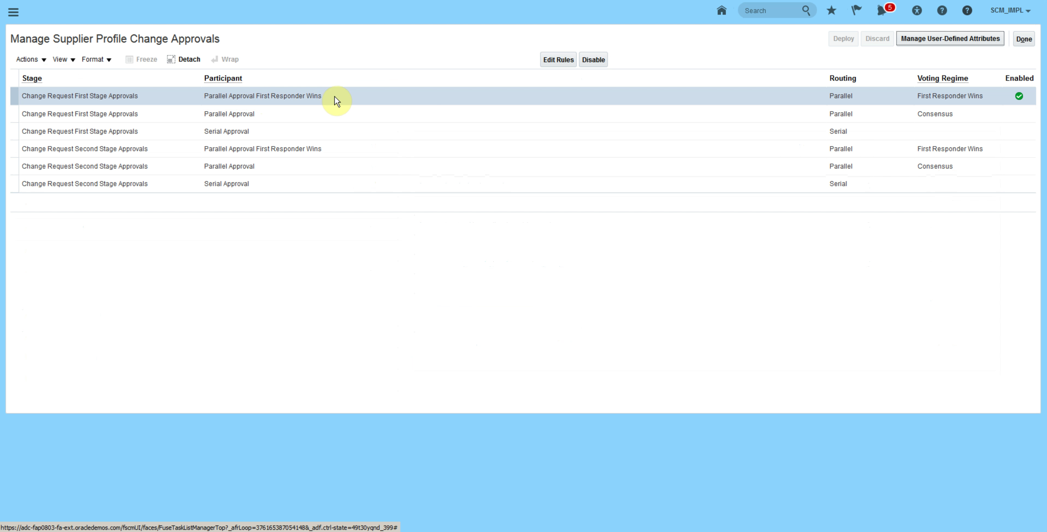
left_click(552, 65)
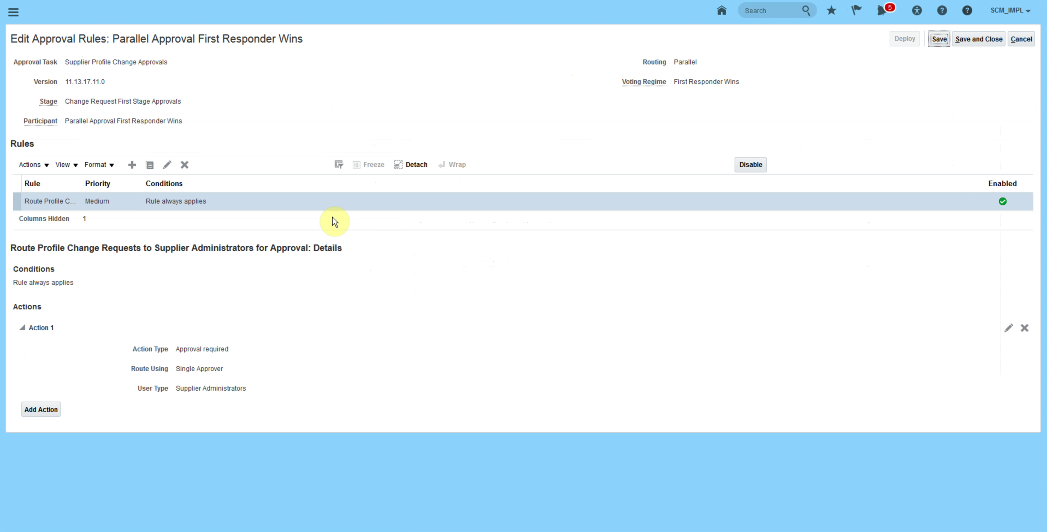
left_click_drag(12, 283, 77, 283)
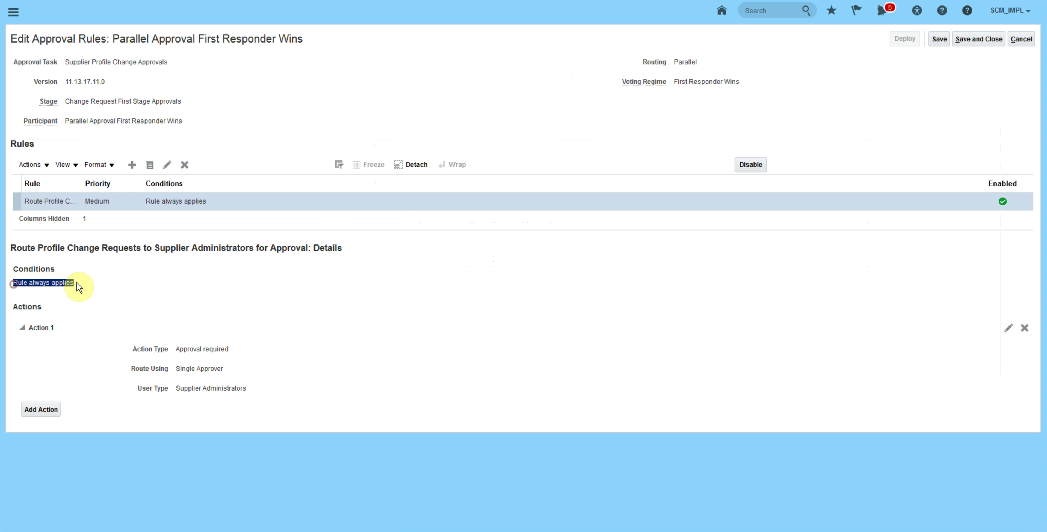
left_click(221, 272)
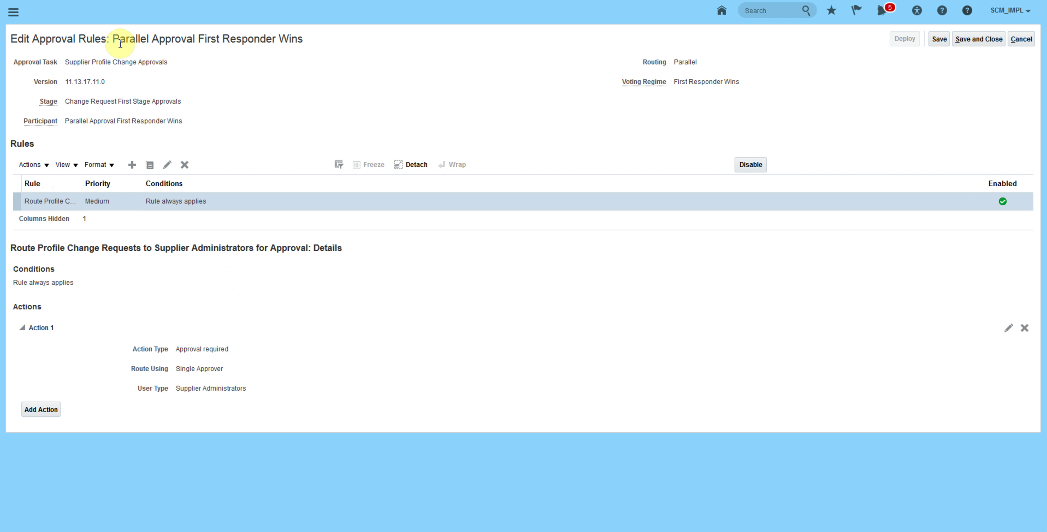
left_click_drag(183, 388, 224, 388)
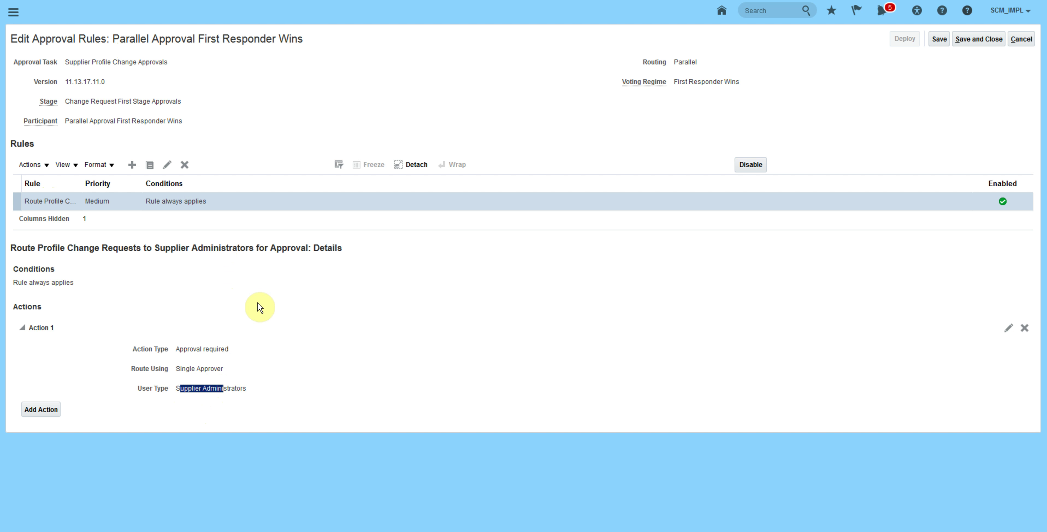
left_click(207, 334)
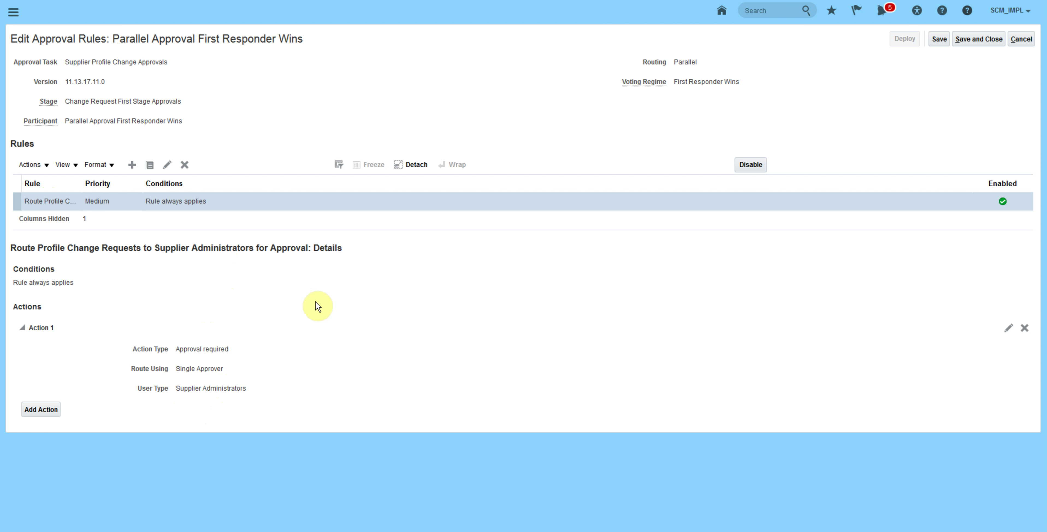
Stop the profile change routing rule from always applying and add the condition Bank Accounts Changed Equals Yes
left_click(166, 165)
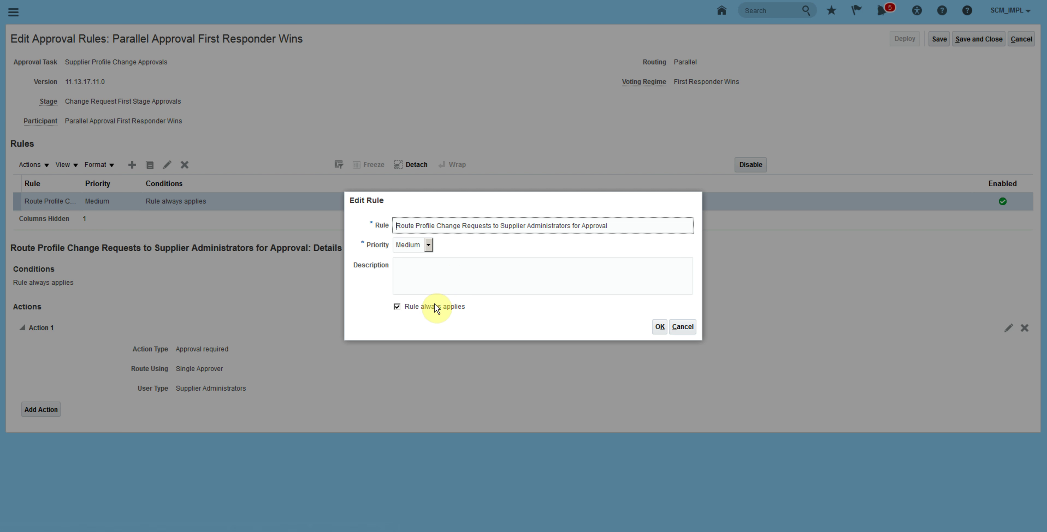
left_click(433, 305)
left_click(659, 326)
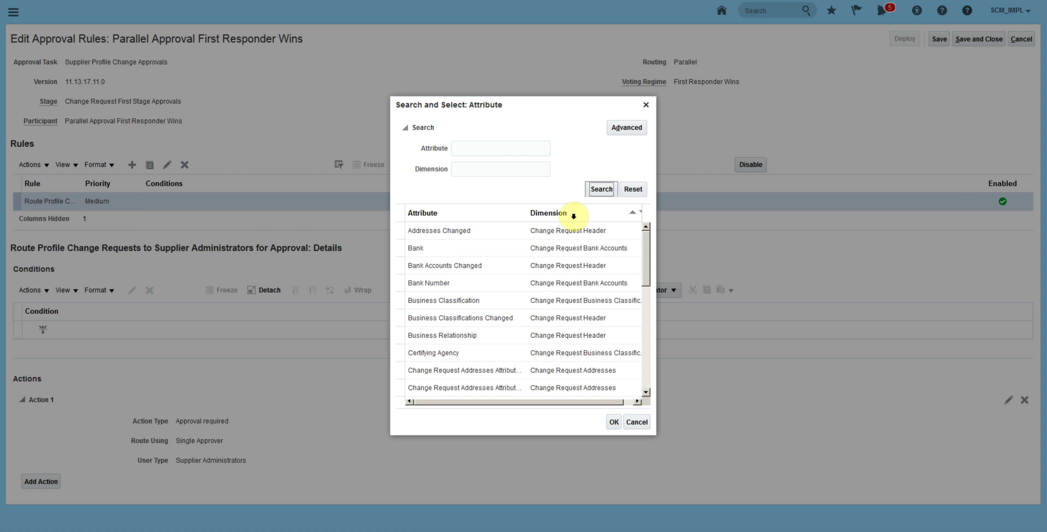
left_click(471, 247)
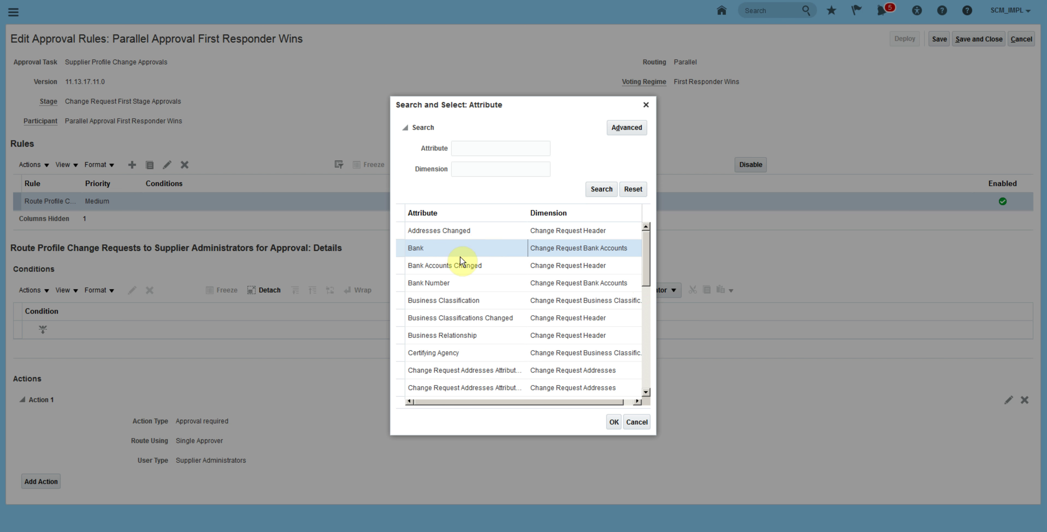
left_click(463, 265)
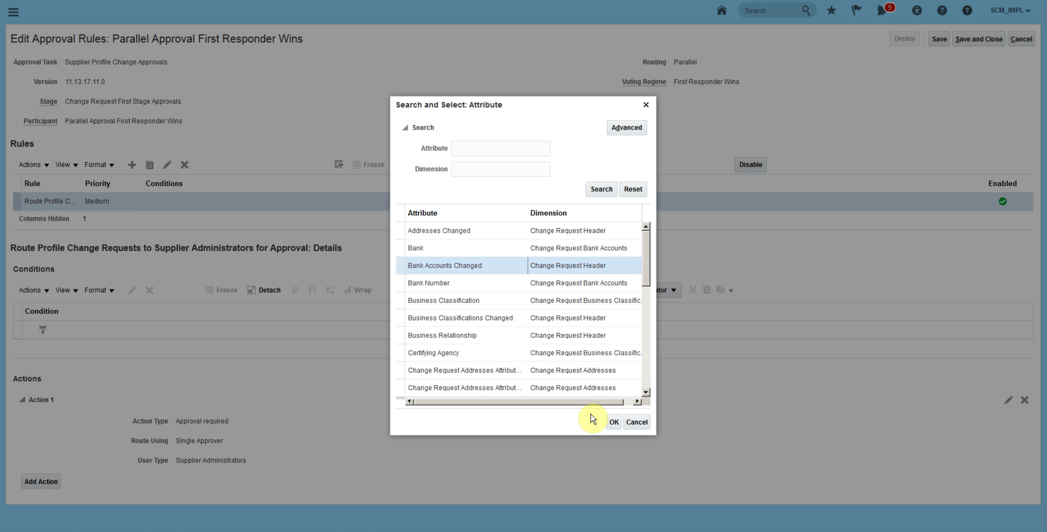
left_click(612, 422)
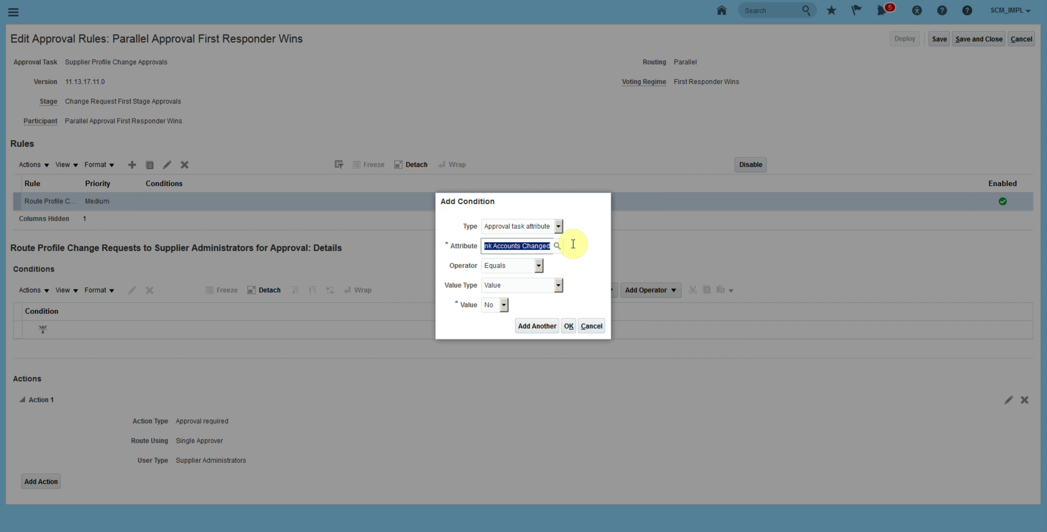
left_click(504, 305)
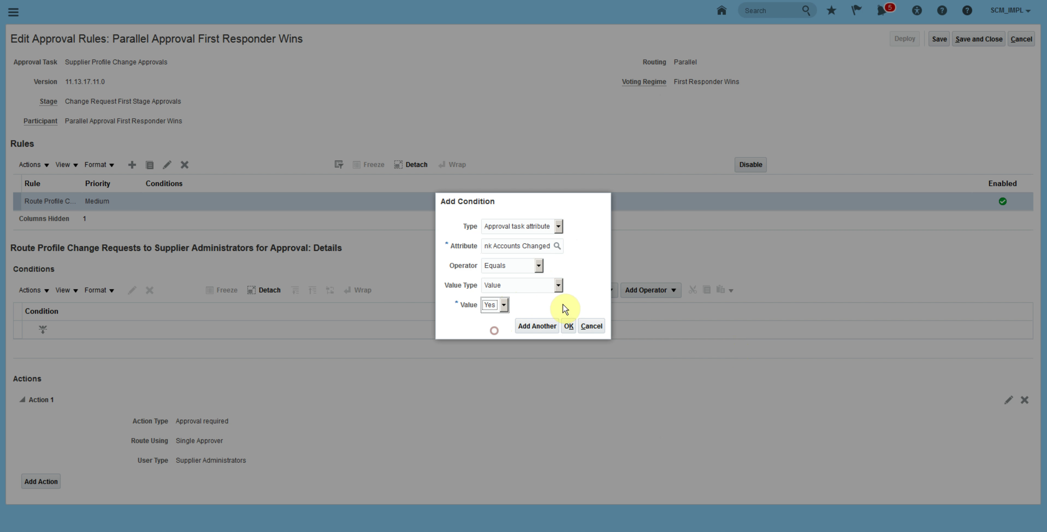
left_click(569, 325)
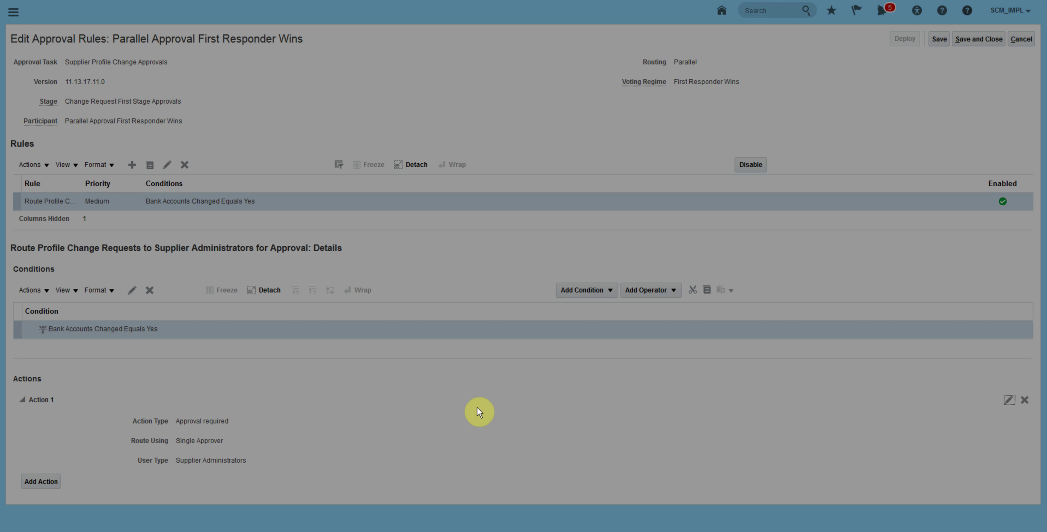
Edit the rule's Action 1 to route to a single approver with user type Worker, and choose the approving worker
left_click(544, 284)
left_click(521, 322)
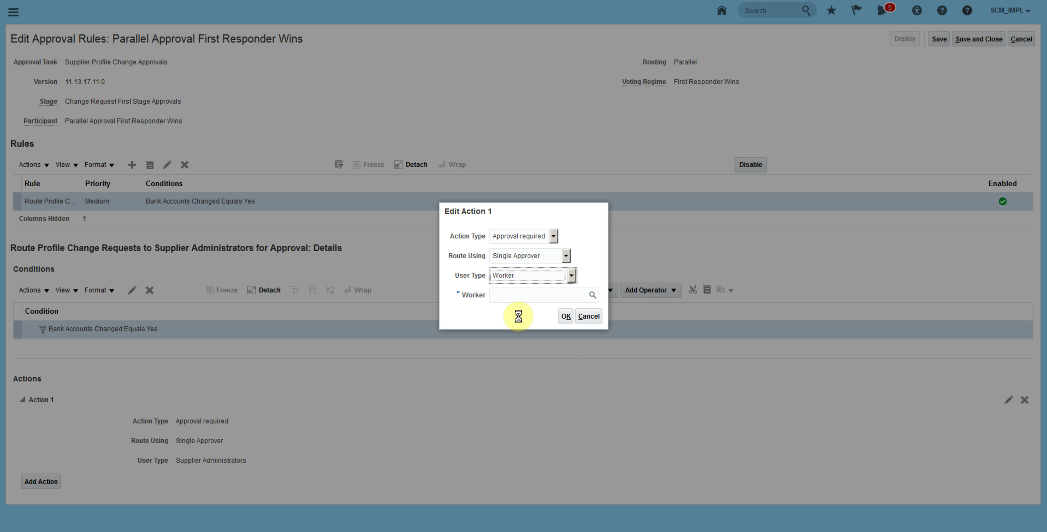
left_click(521, 297)
type("brown")
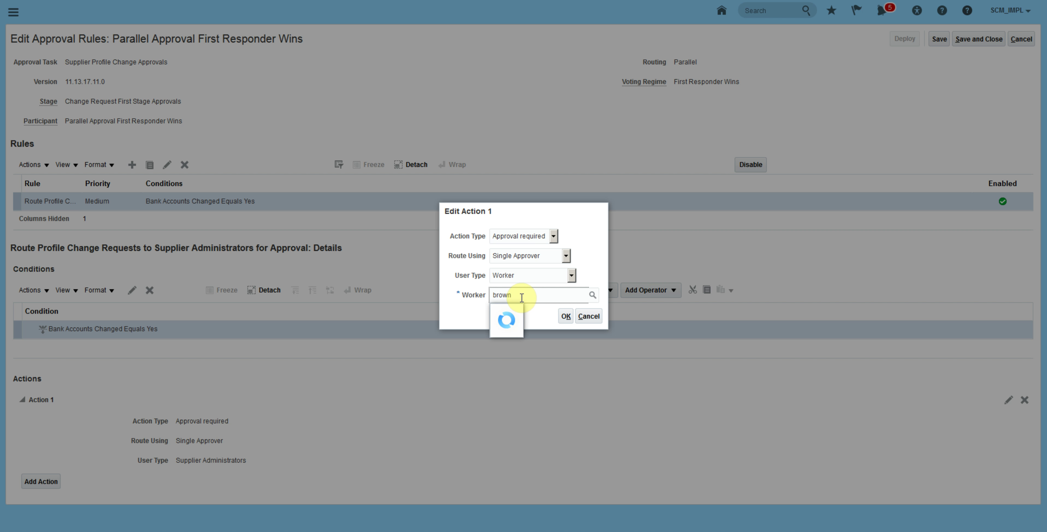
left_click(522, 314)
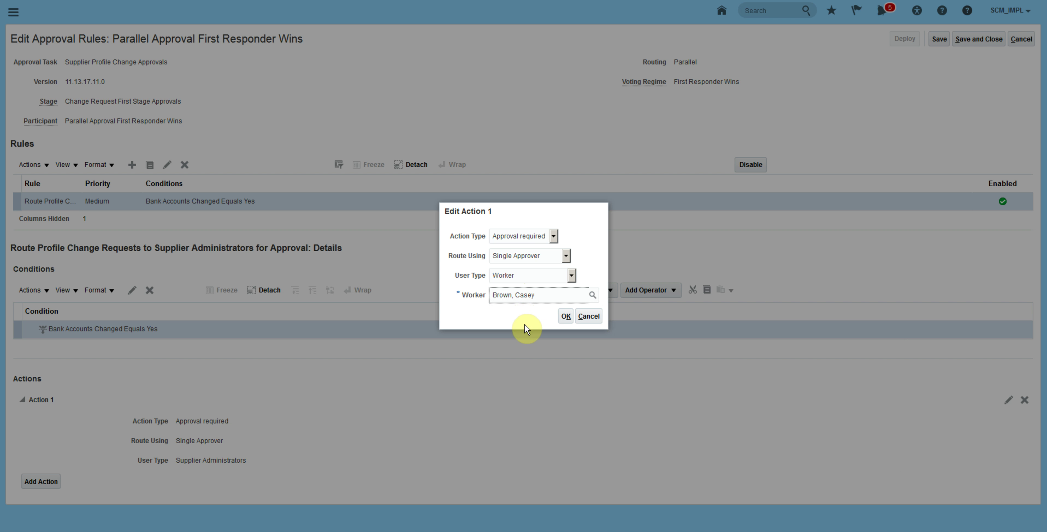
left_click(560, 321)
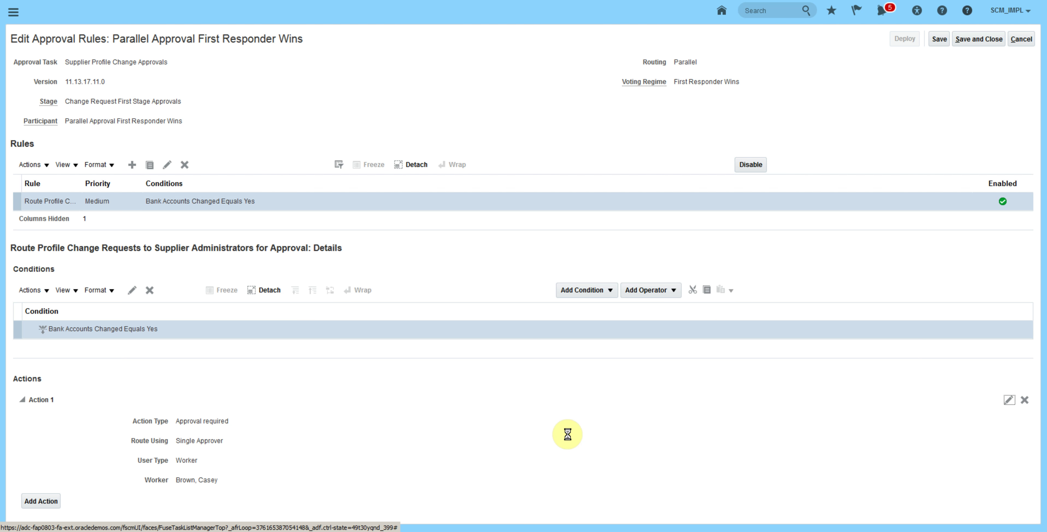
Create a second rule named Other Changes, without making it always apply
left_click(131, 165)
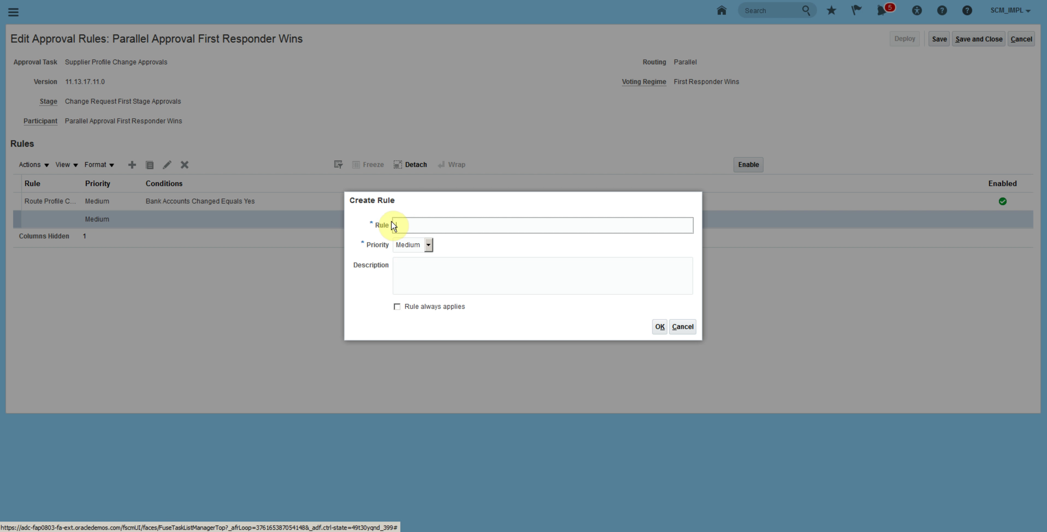
left_click(432, 223)
type("Other Changes")
left_click(481, 275)
left_click(659, 326)
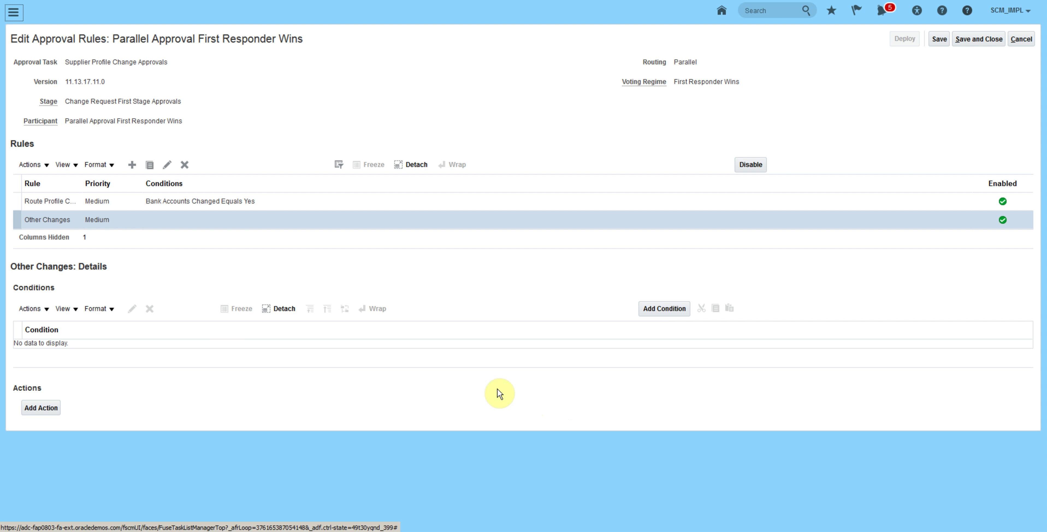
Start a condition for the Other Changes rule and choose Change Request Source as its attribute
left_click(667, 309)
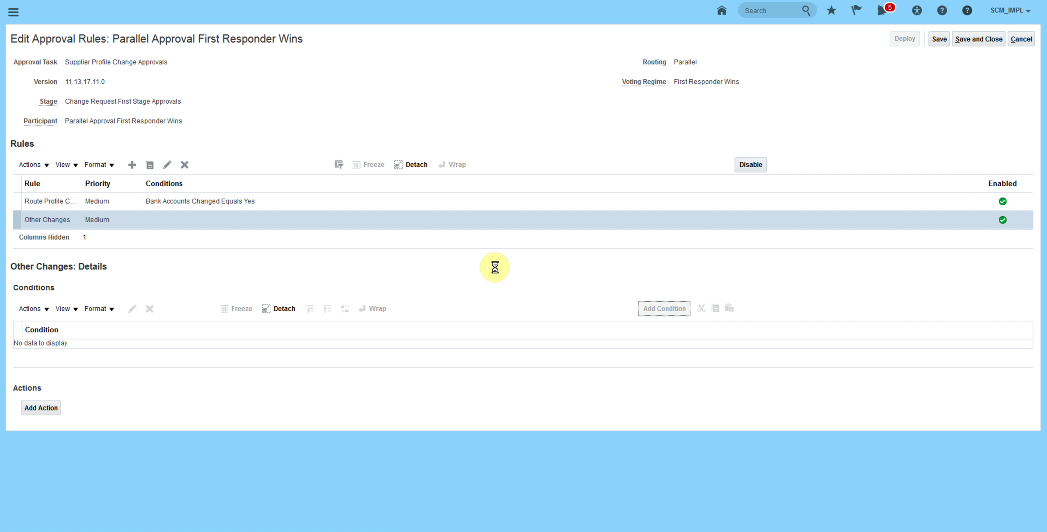
left_click(524, 265)
left_click(557, 265)
left_click(590, 273)
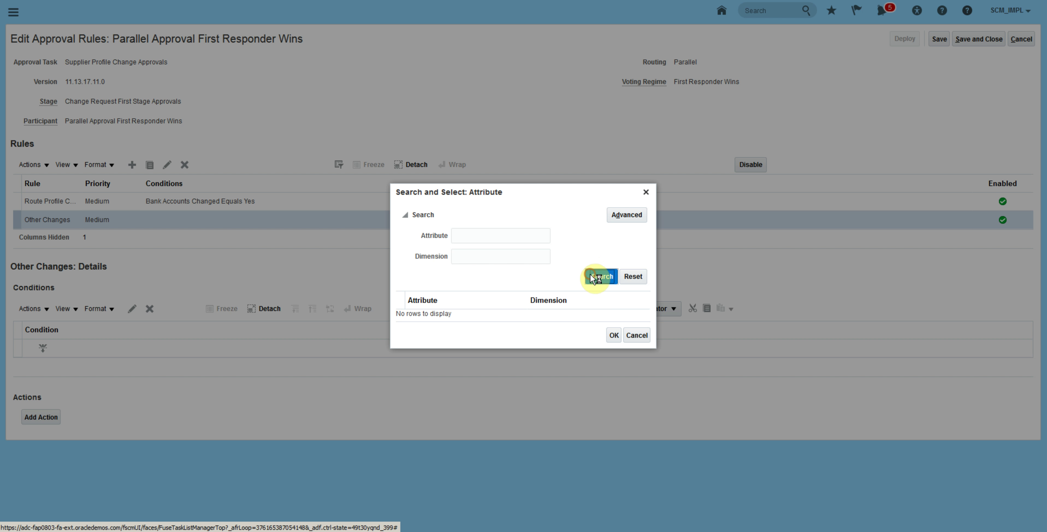
scroll(610, 260, "down", 2)
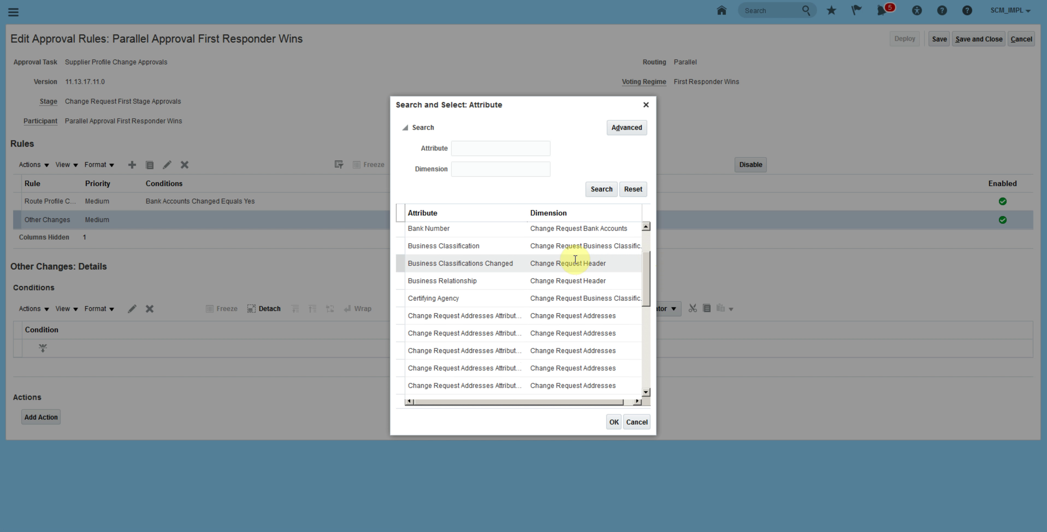
left_click(553, 246)
left_click(565, 264)
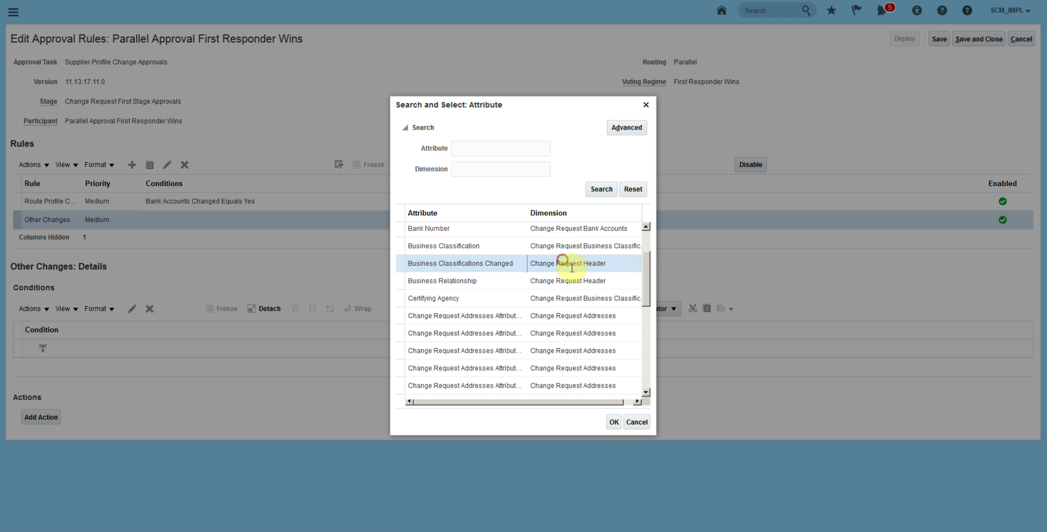
left_click(647, 278)
left_click(557, 296)
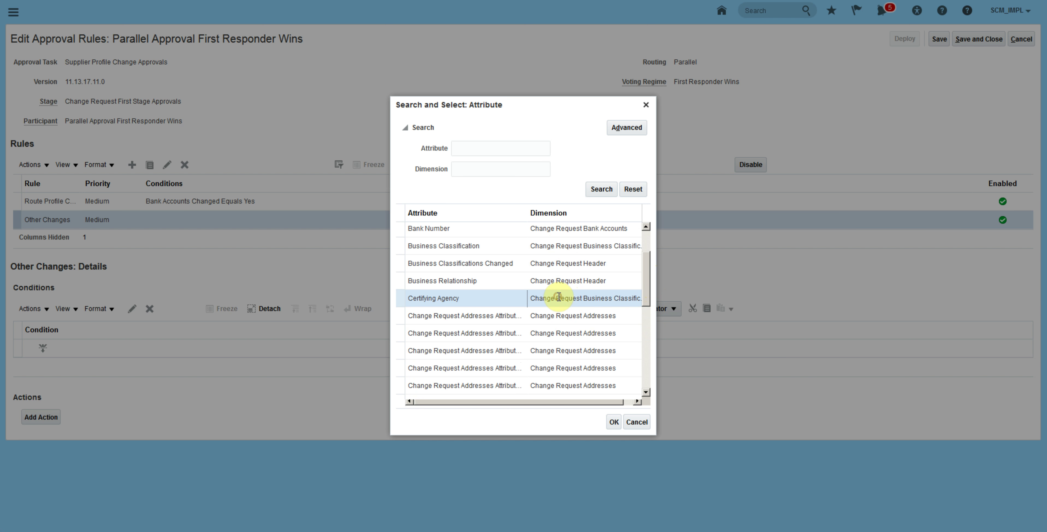
left_click_drag(646, 273, 646, 393)
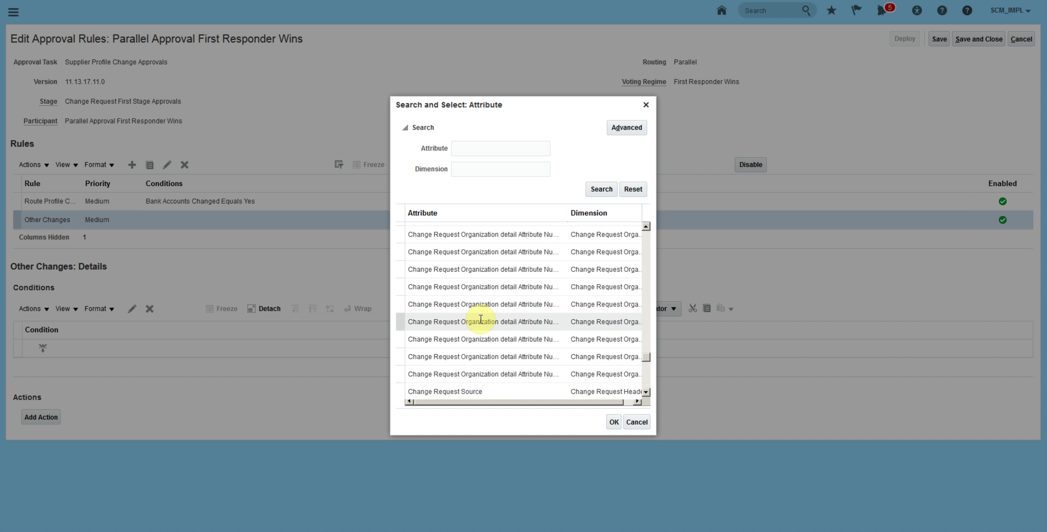
left_click(646, 392)
left_click(646, 393)
left_click(525, 331)
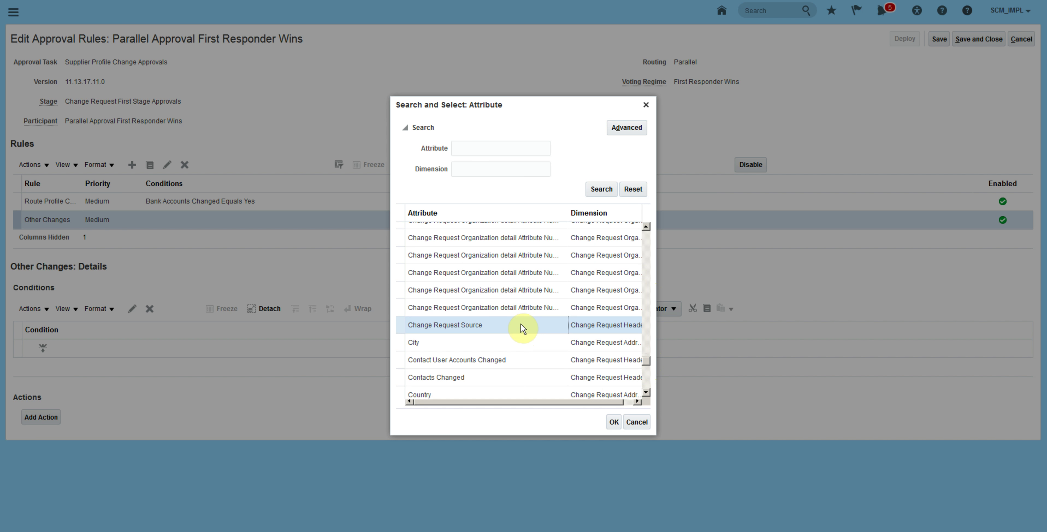
left_click(647, 393)
left_click(647, 393)
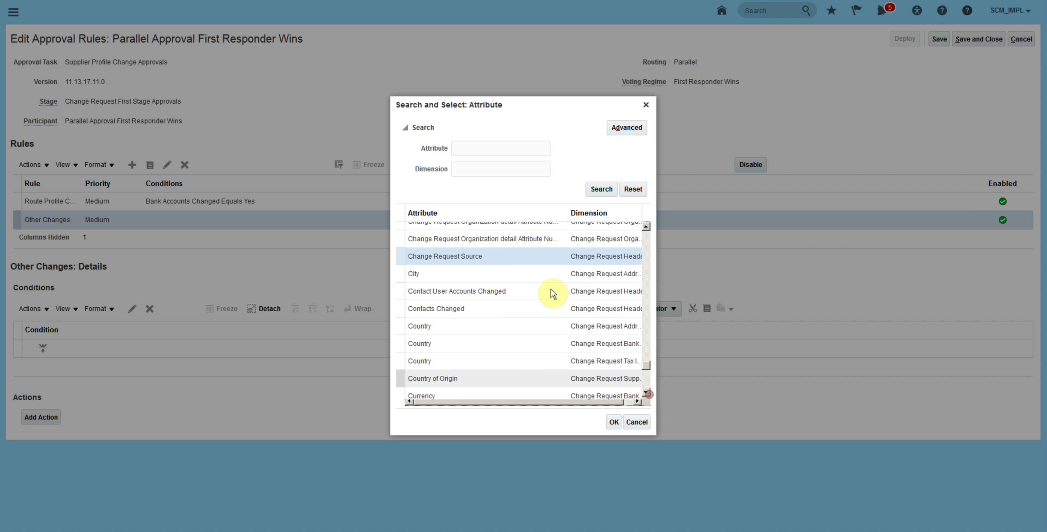
left_click(614, 422)
Set the Change Request Source condition's value to Supplier and add it to the rule
left_click(501, 304)
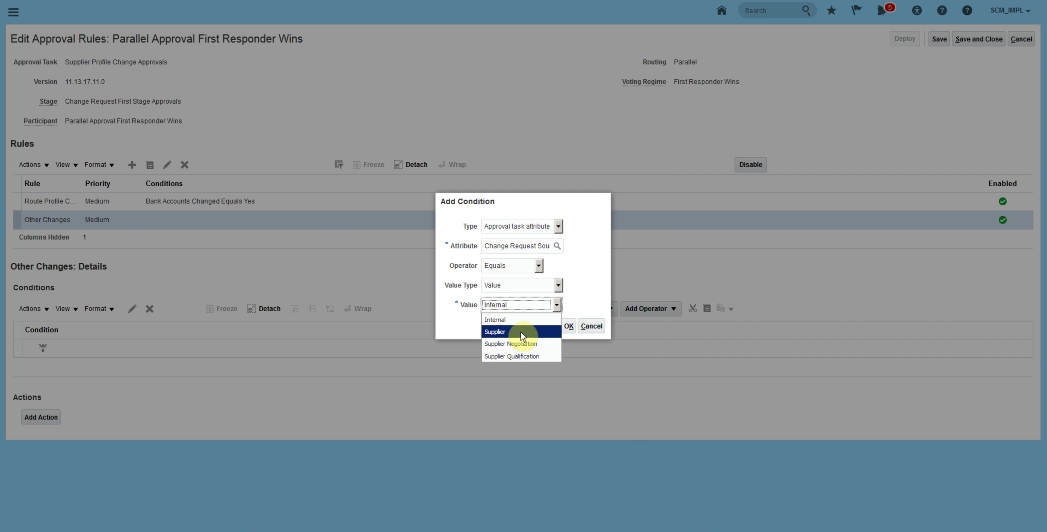
left_click(549, 334)
left_click(570, 326)
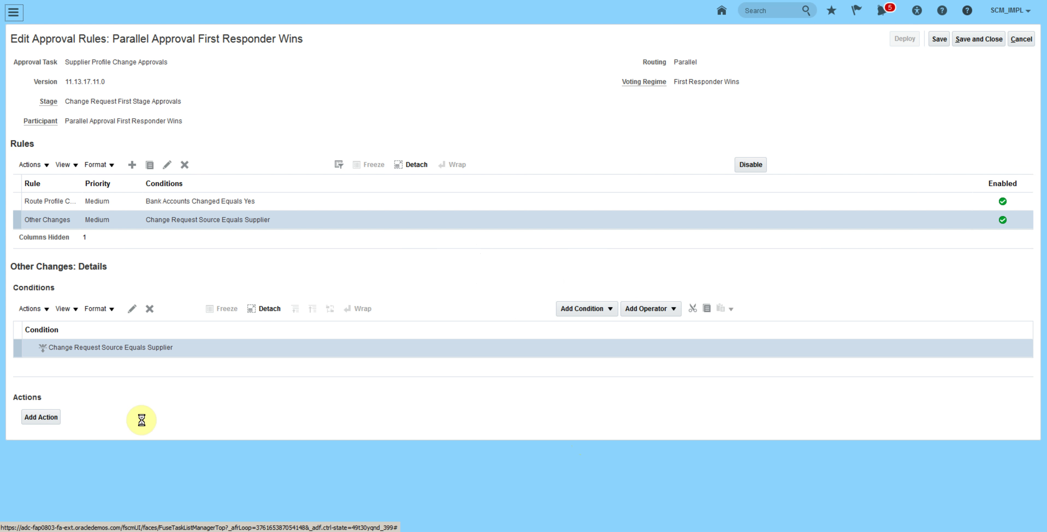
Add an Approval required action to Other Changes, routed using Single Approver with user type Supplier Administrators
left_click(41, 417)
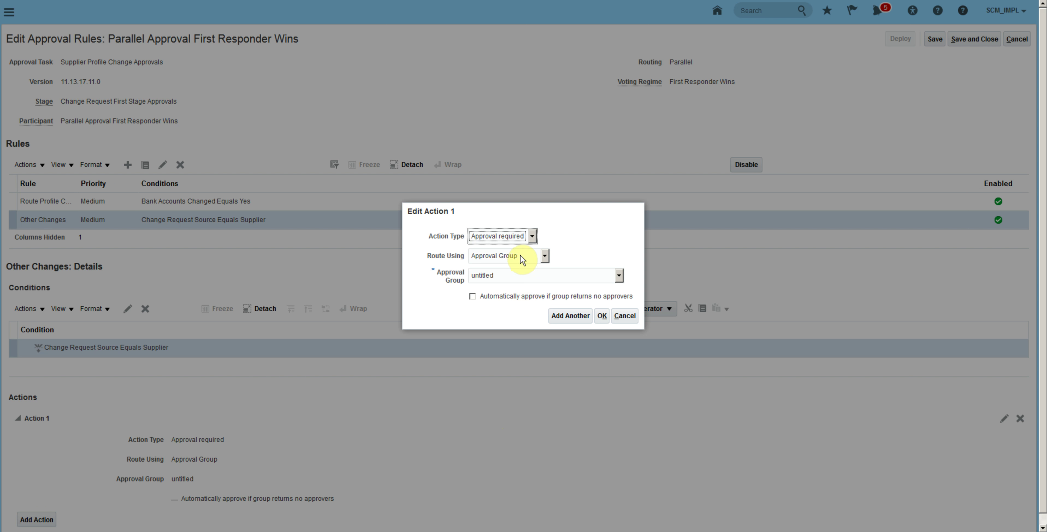
left_click(522, 259)
left_click(527, 294)
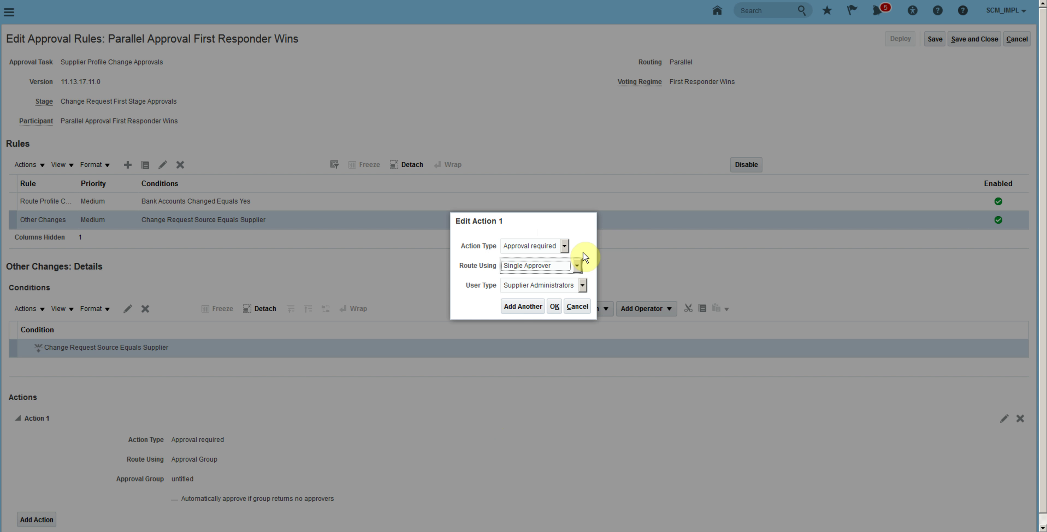
left_click(551, 286)
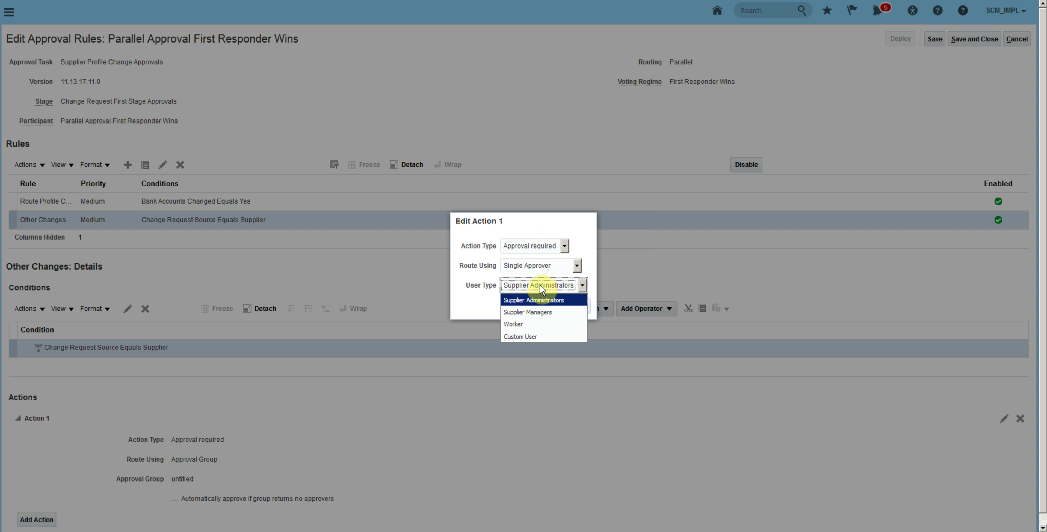
left_click(540, 285)
left_click(554, 306)
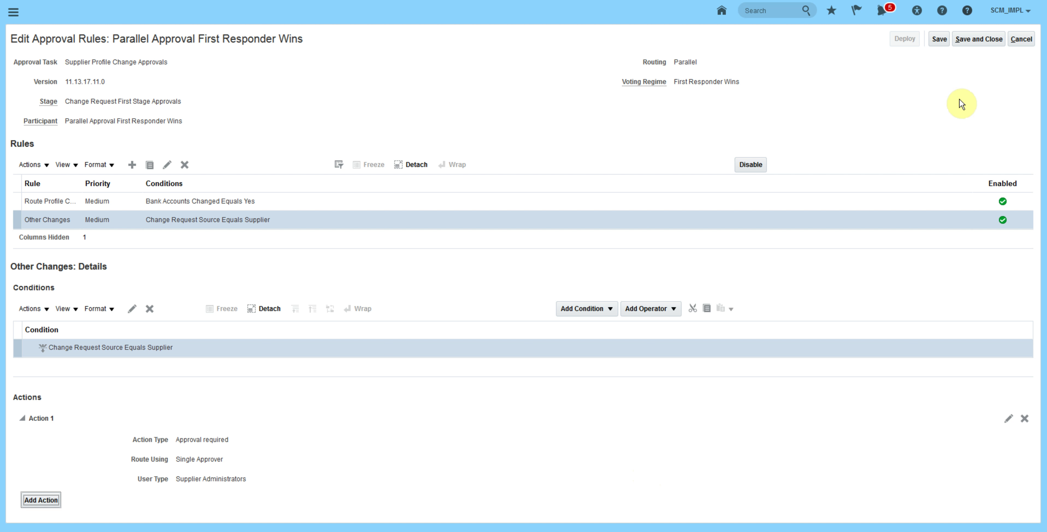
Save and close the Parallel Approval First Responder Wins rules, deploy them, and finish the Manage Supplier Profile Change Approvals task
left_click(970, 44)
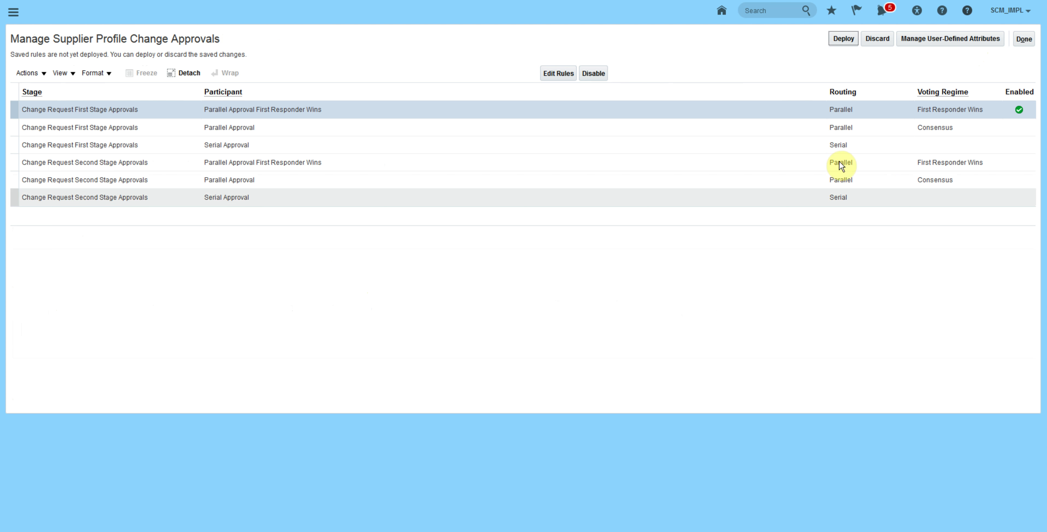
left_click(843, 38)
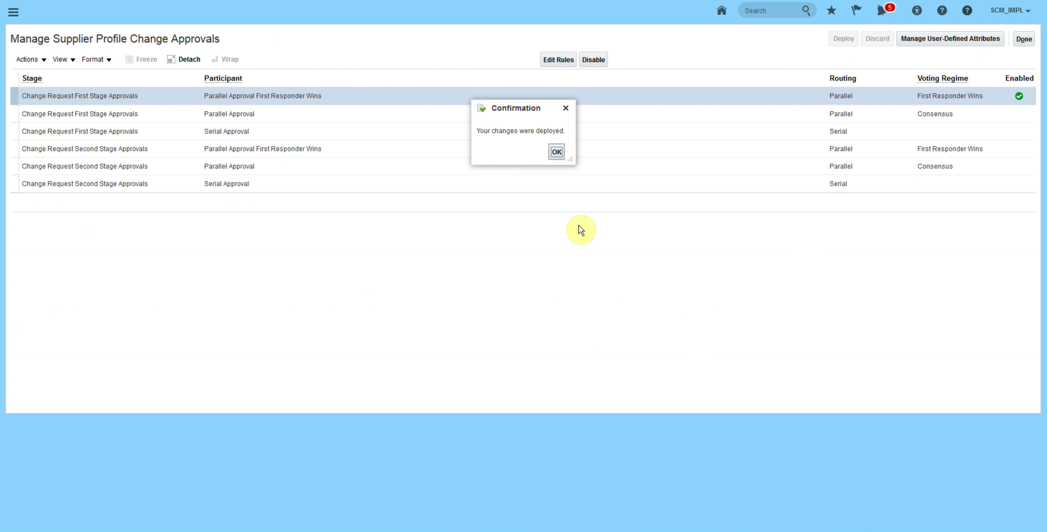
left_click(557, 152)
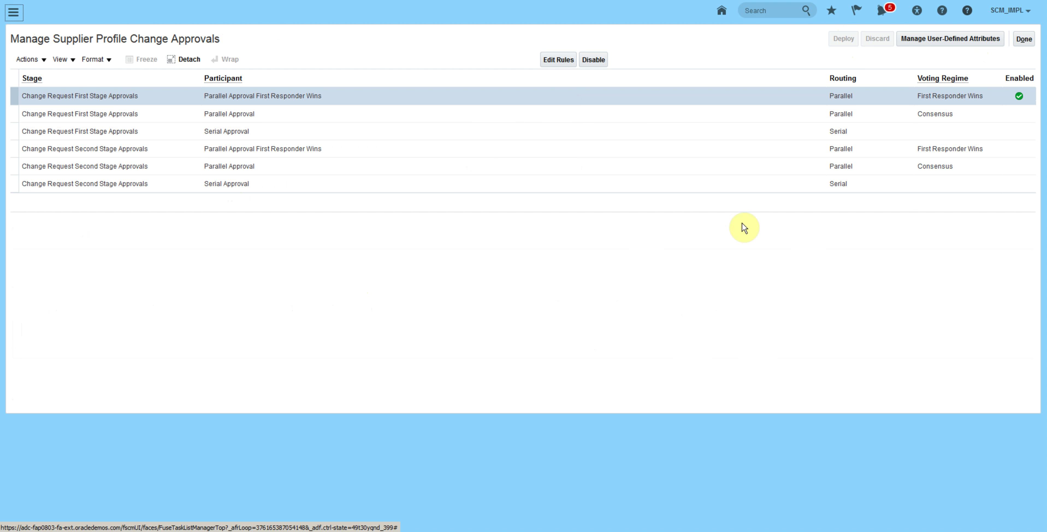
left_click(1023, 40)
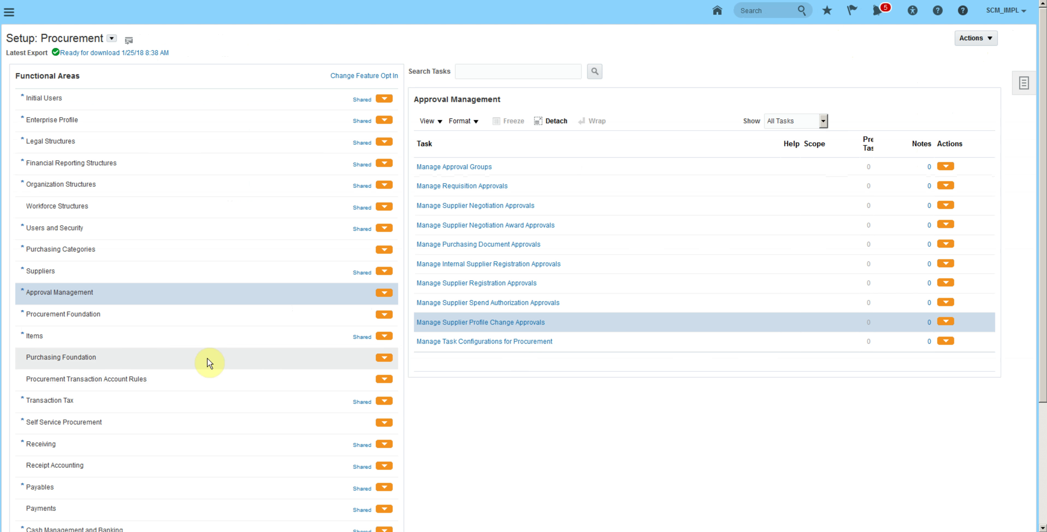
Open the Configure Supplier Registration and Profile Change Request task from the Suppliers functional area and show its Supplier Profile Change Request settings
left_click(139, 271)
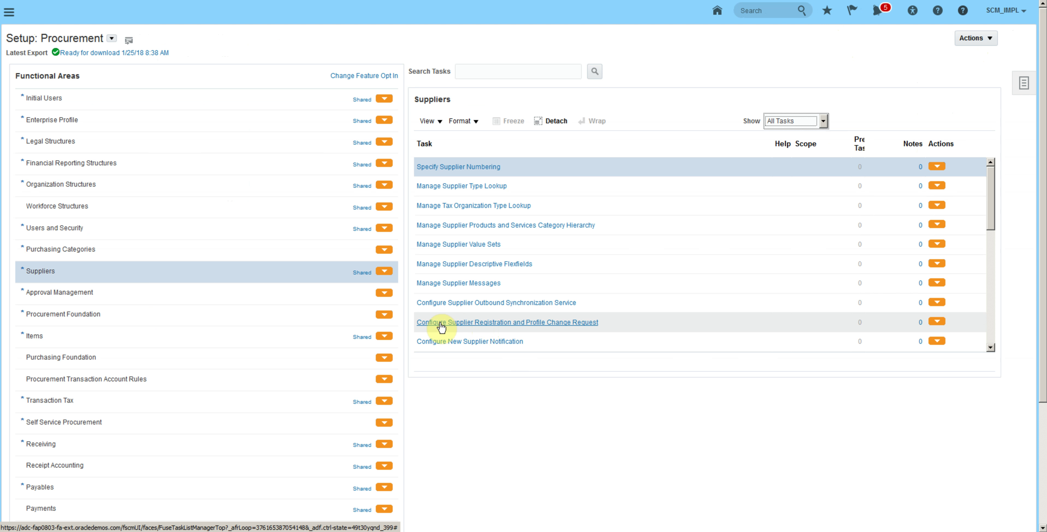
left_click(571, 323)
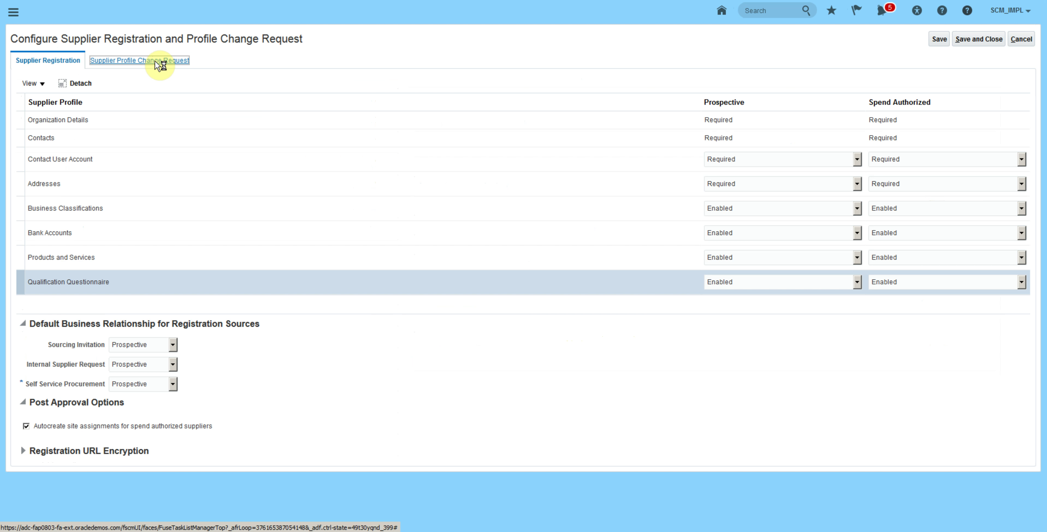
left_click(161, 63)
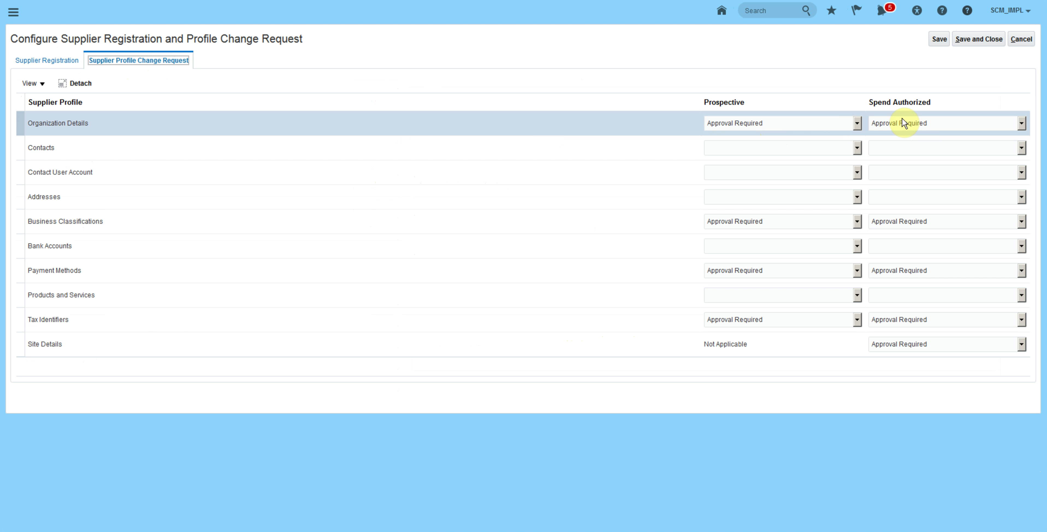
left_click(942, 124)
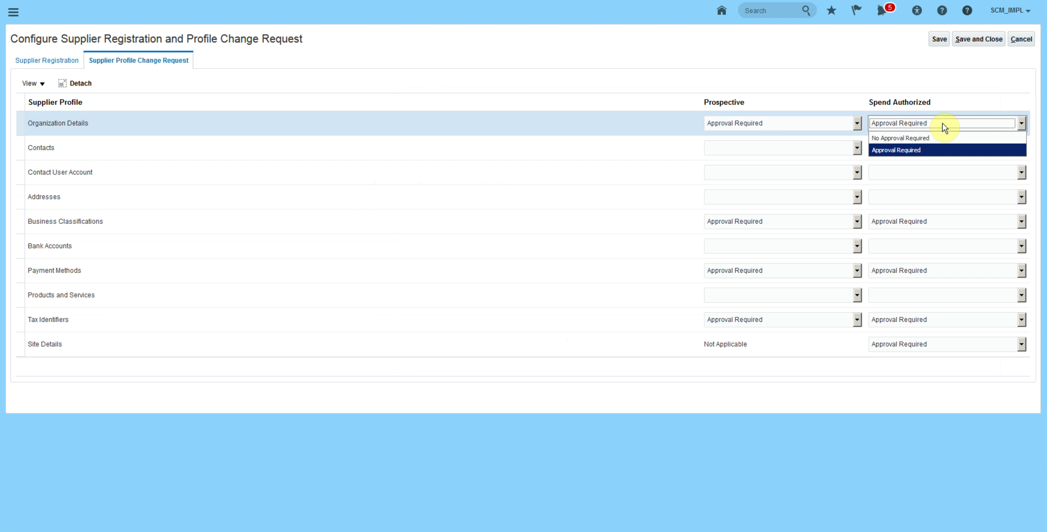
left_click(942, 124)
Set the Spend Authorized profile change setting to Approval Required for Contacts and Contact User Account
left_click(169, 153)
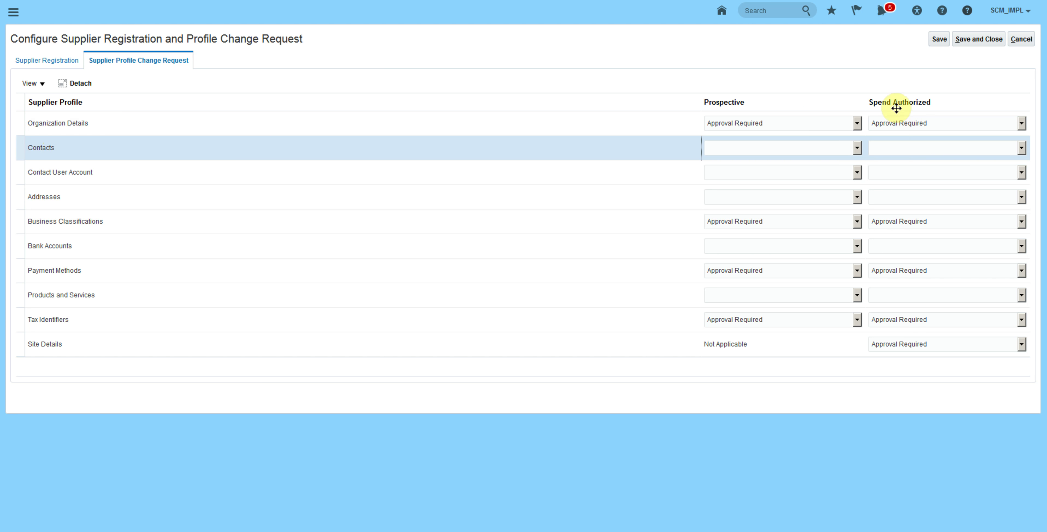
left_click(919, 147)
left_click(898, 187)
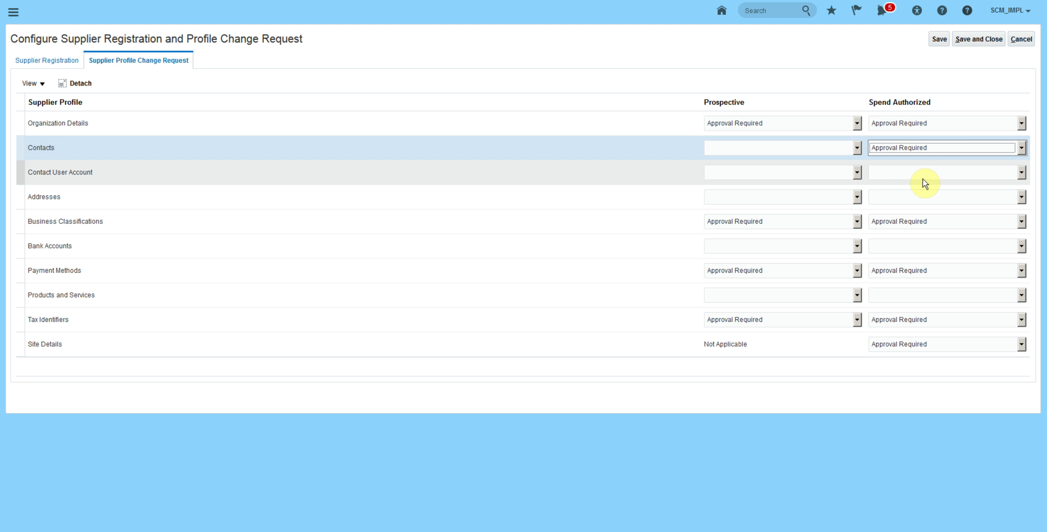
left_click(631, 175)
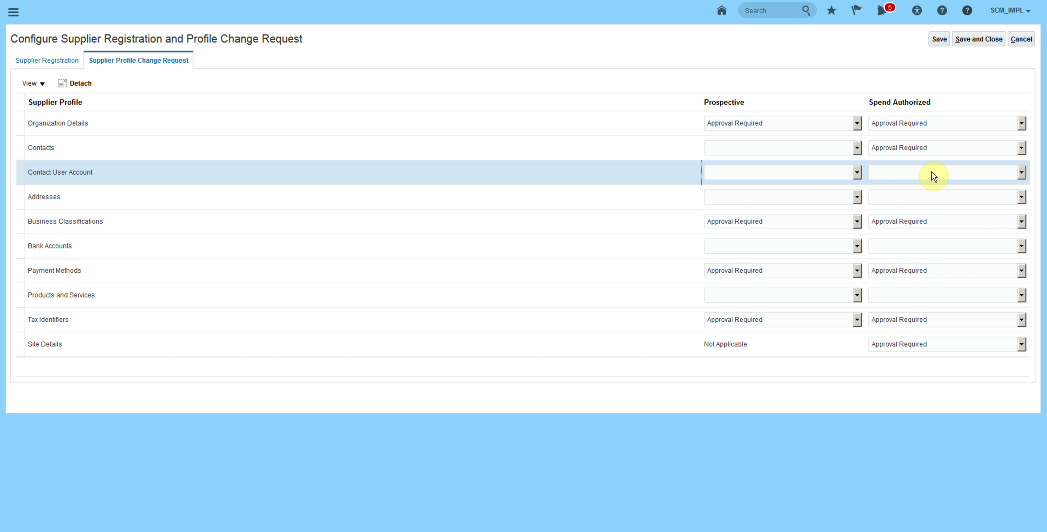
left_click(932, 172)
left_click(905, 213)
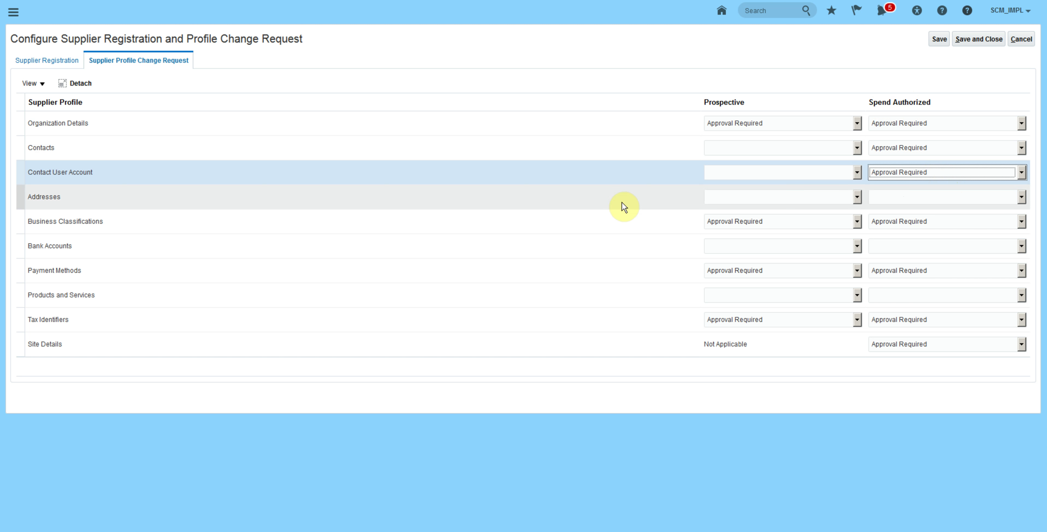
Set the Spend Authorized profile change setting to Approval Required for Addresses and Bank Accounts
left_click(622, 203)
left_click(936, 202)
left_click(898, 238)
left_click(578, 247)
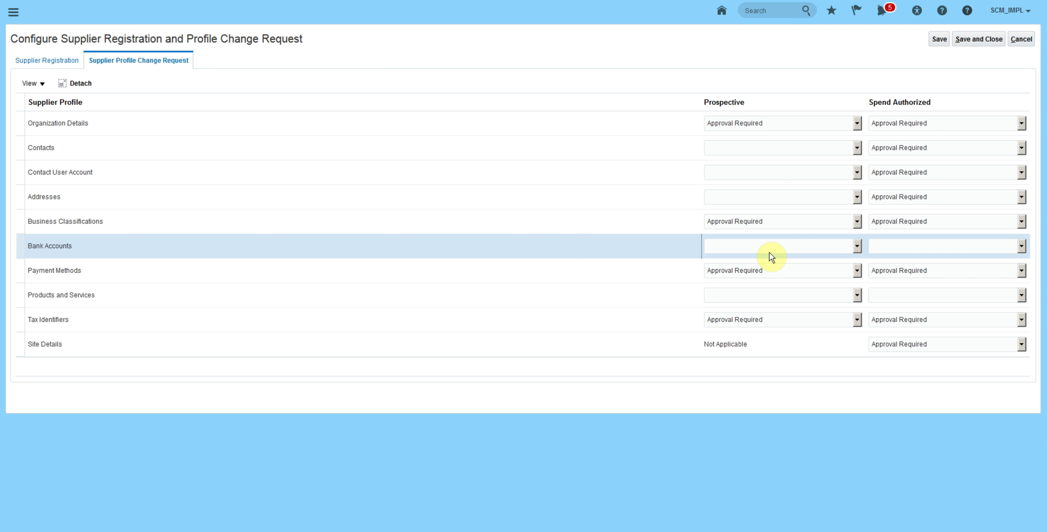
left_click(930, 251)
left_click(904, 288)
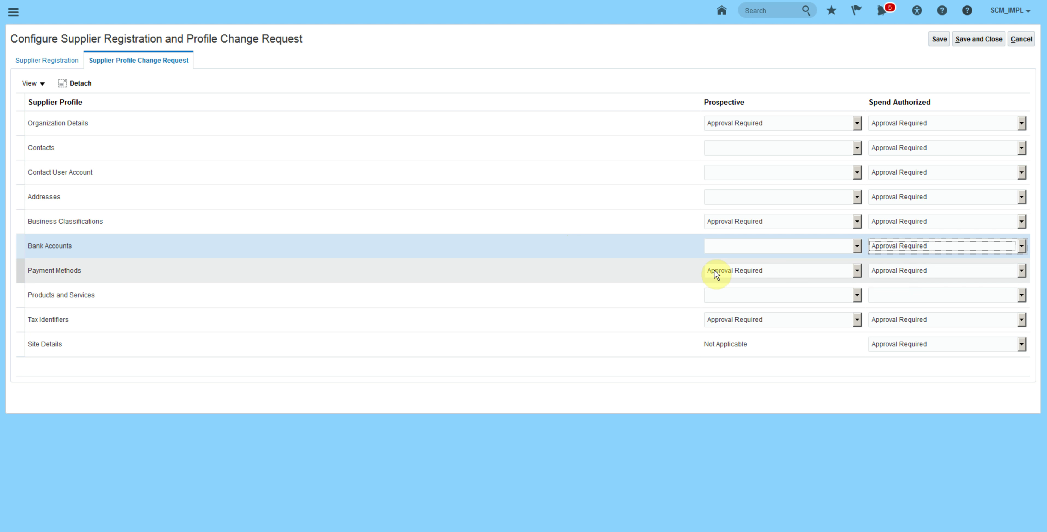
Set the Spend Authorized profile change setting to No Approval Required for Products and Services
left_click(603, 292)
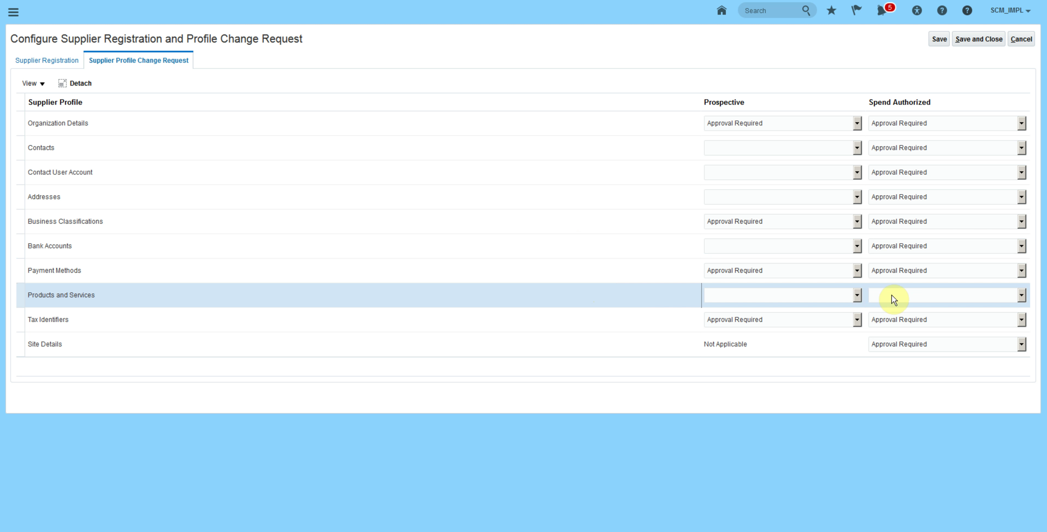
left_click(901, 296)
left_click(896, 321)
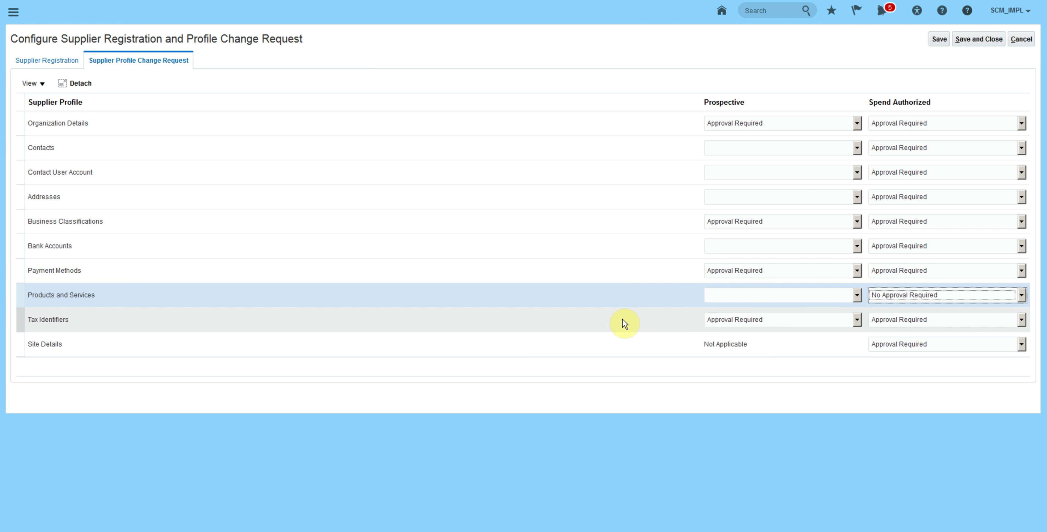
left_click(581, 324)
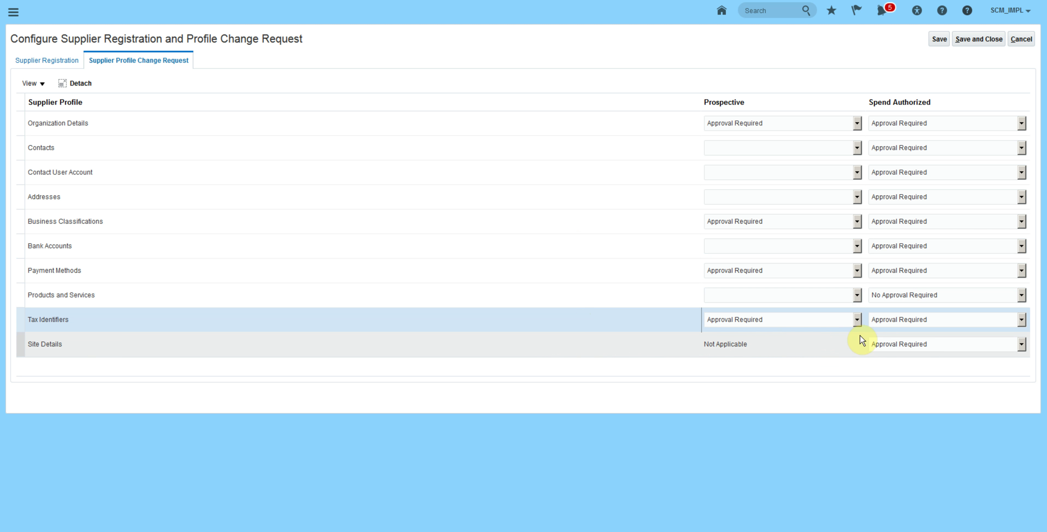
left_click(564, 352)
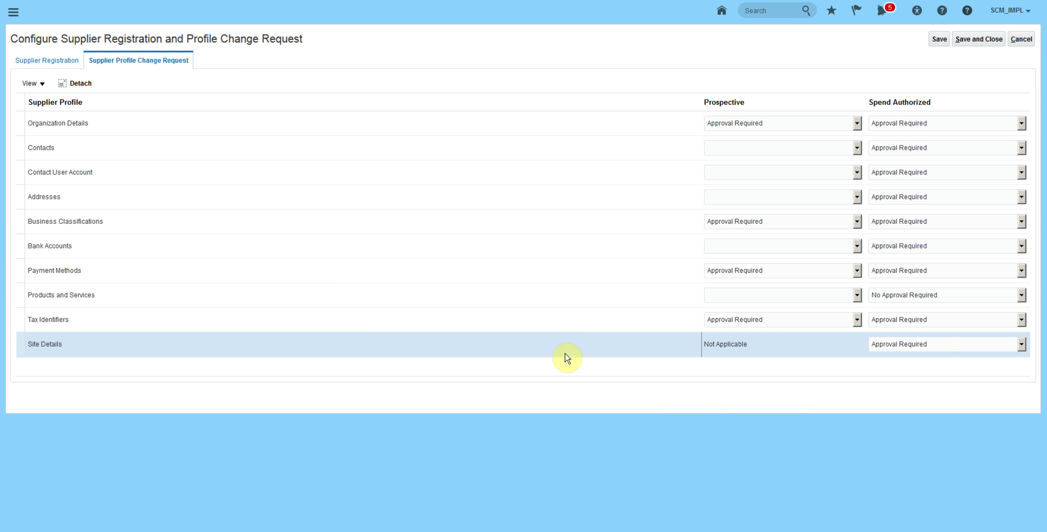
Set the Prospective profile change setting to Approval Required for Addresses and Contacts, and save the configuration
left_click(797, 196)
left_click(743, 212)
left_click(601, 145)
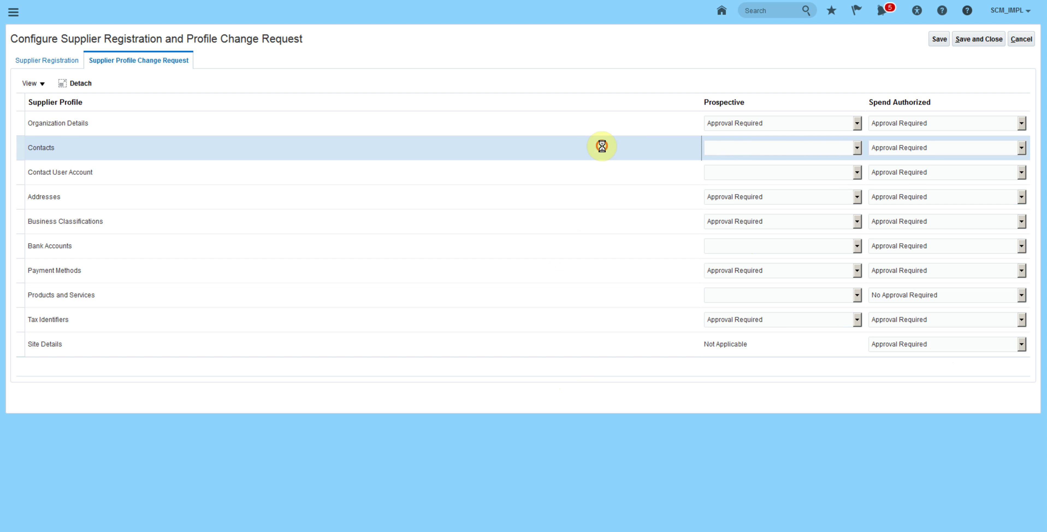
left_click(776, 148)
left_click(743, 162)
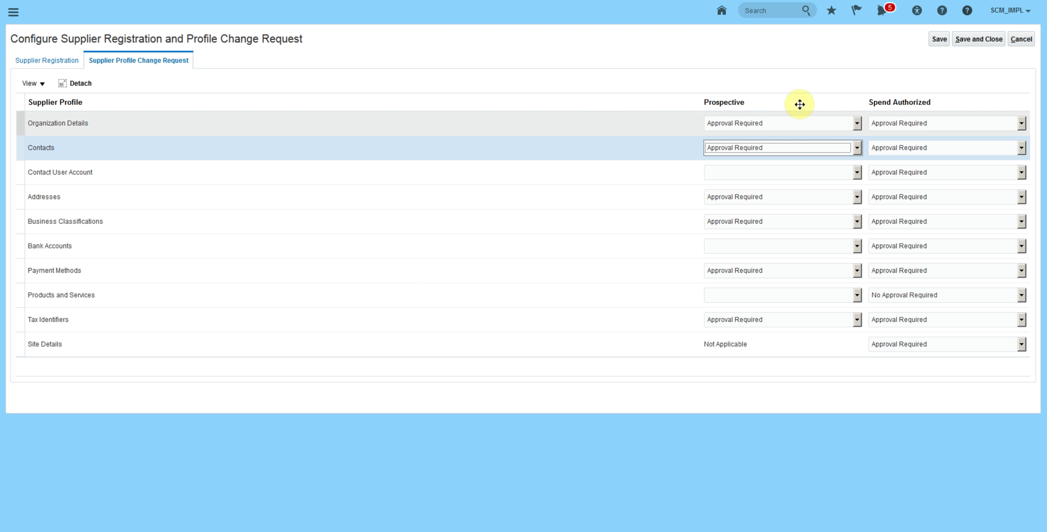
left_click(939, 40)
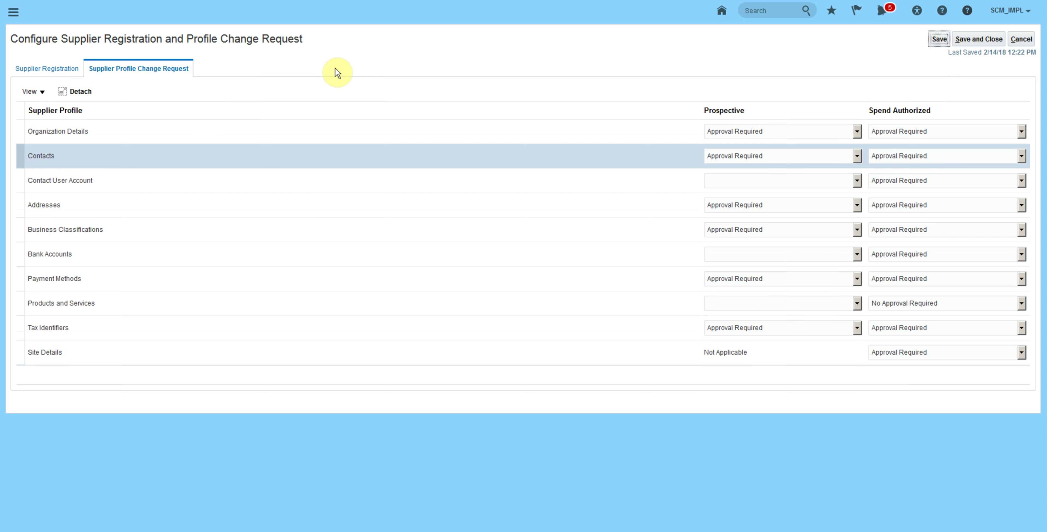
In the Supplier Registration settings, try Spend Authorized as the Sourcing Invitation default relationship and return it to Prospective
left_click(36, 69)
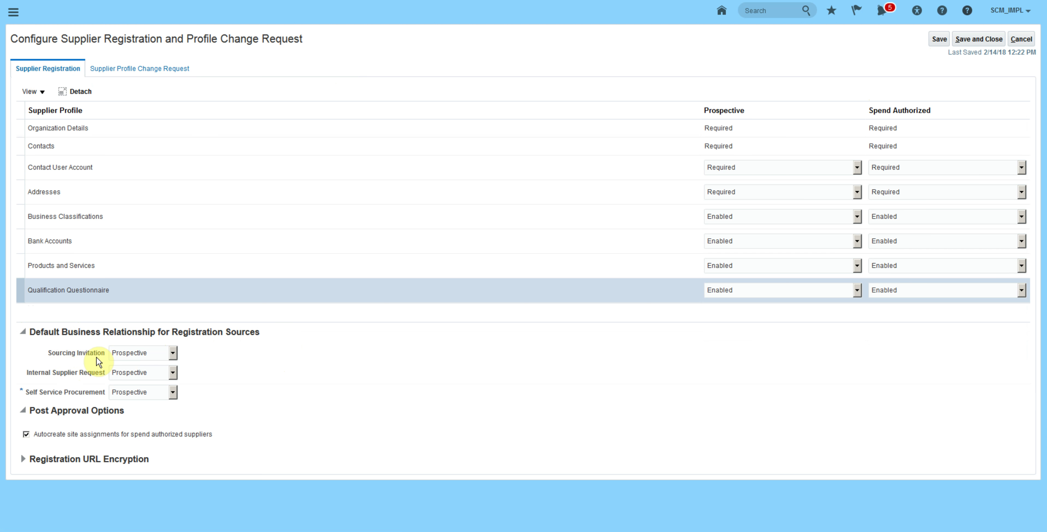
left_click(174, 354)
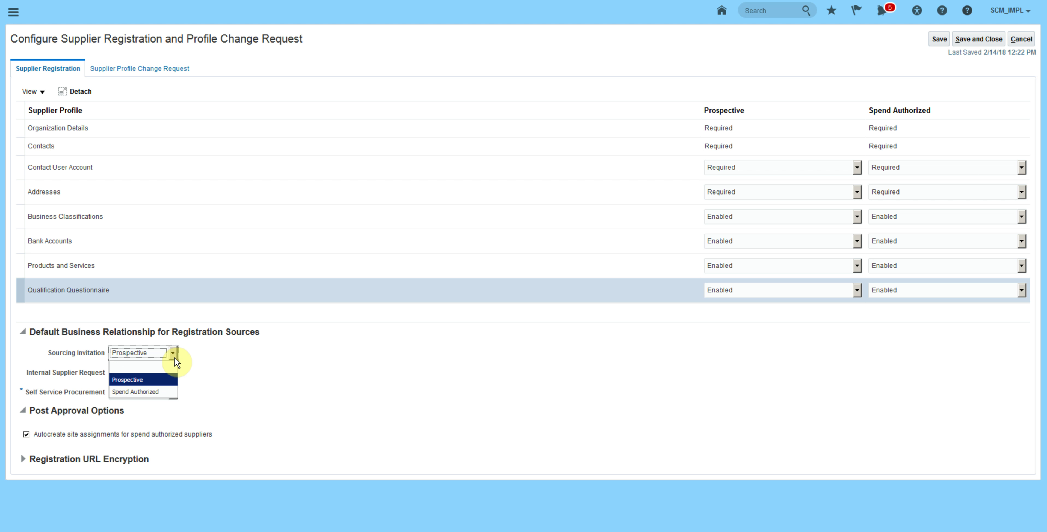
left_click(165, 392)
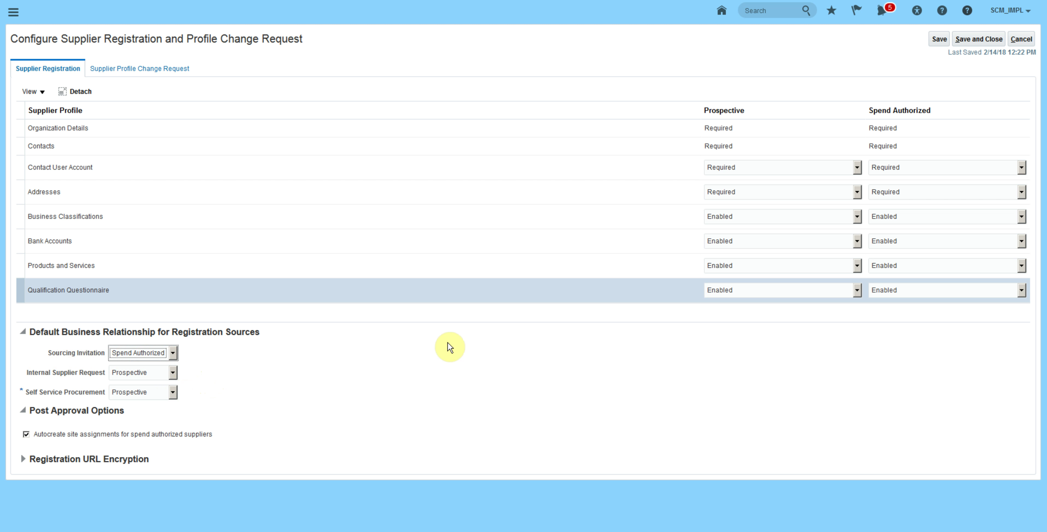
left_click(172, 357)
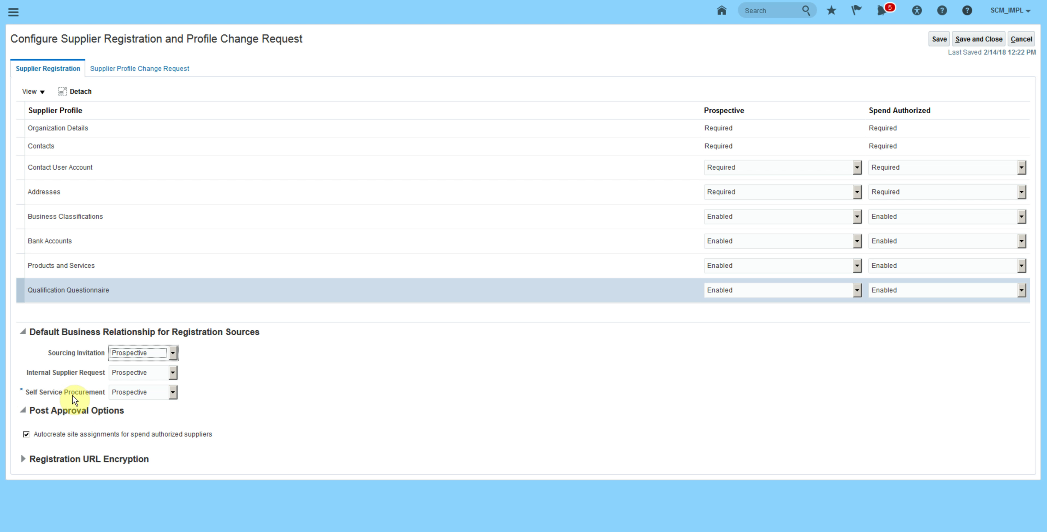
Set the default business relationship for the Self Service Procurement registration source to Spend Authorized
left_click(172, 392)
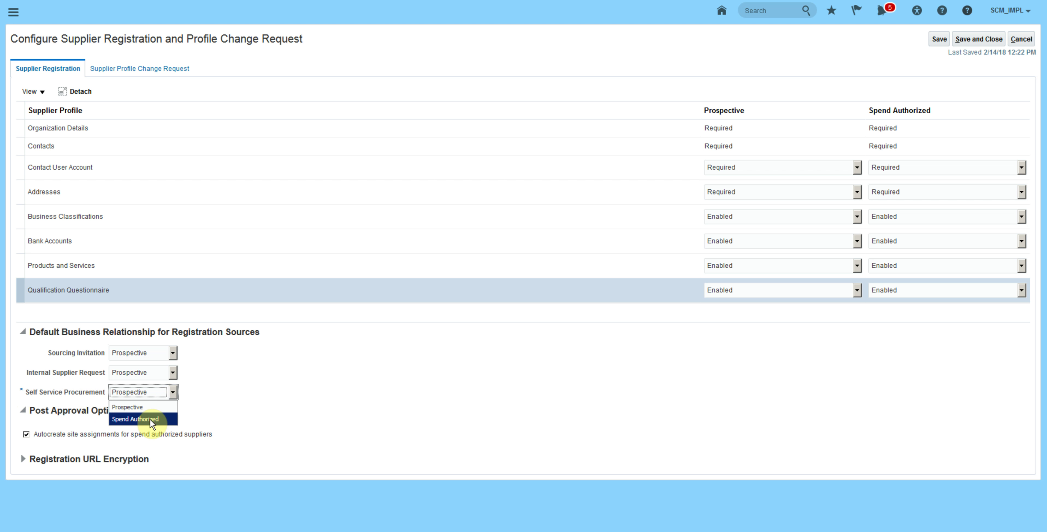
left_click(150, 419)
left_click(171, 393)
left_click(164, 407)
left_click(172, 392)
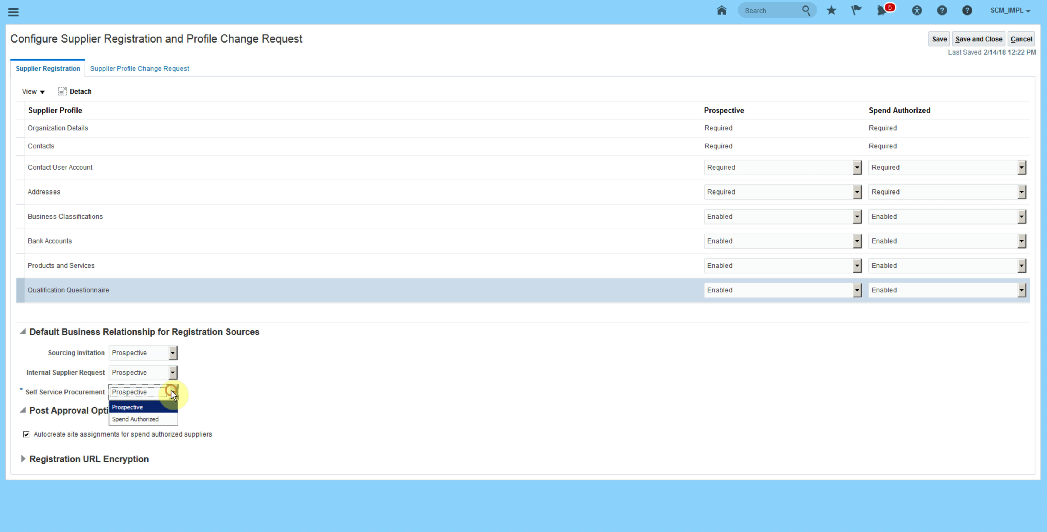
left_click(162, 418)
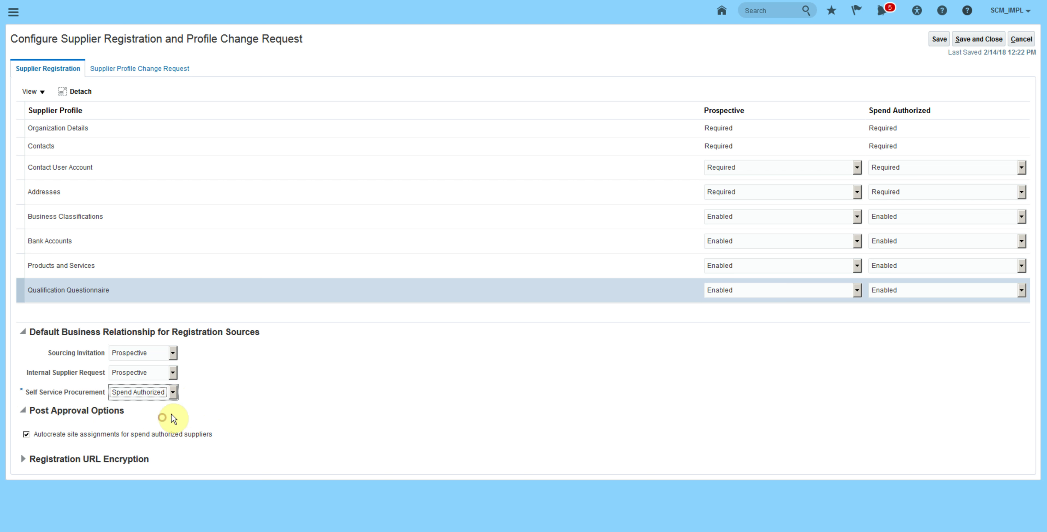
left_click(196, 395)
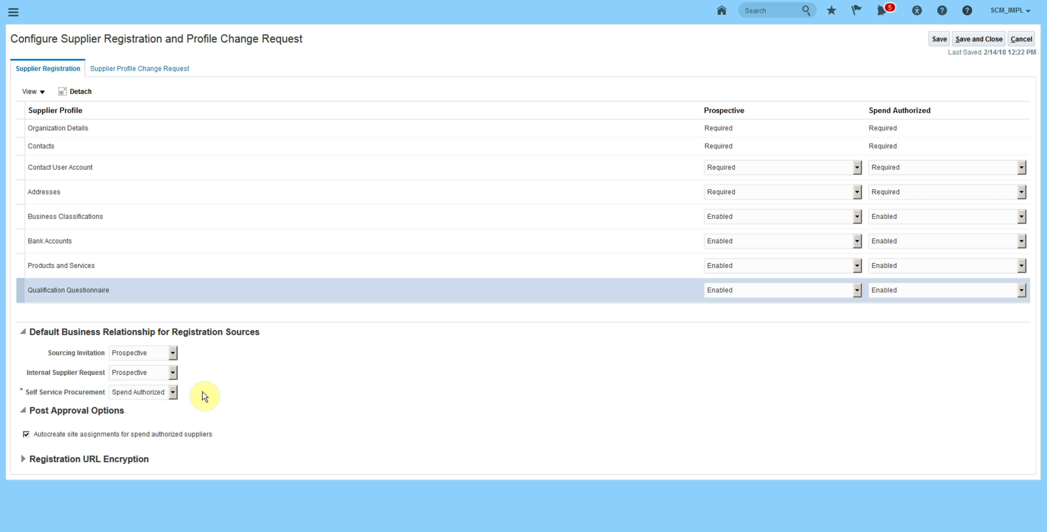
left_click(127, 391)
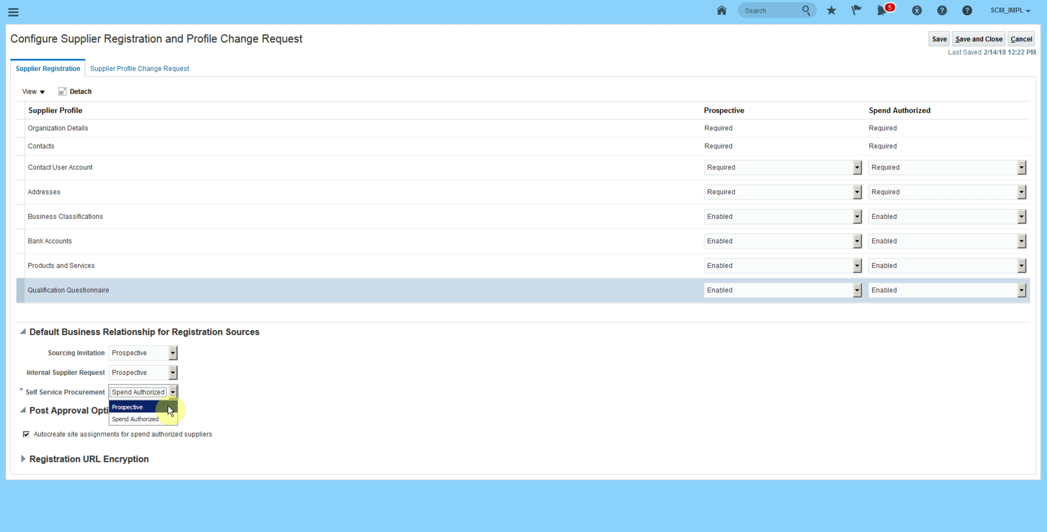
left_click(170, 419)
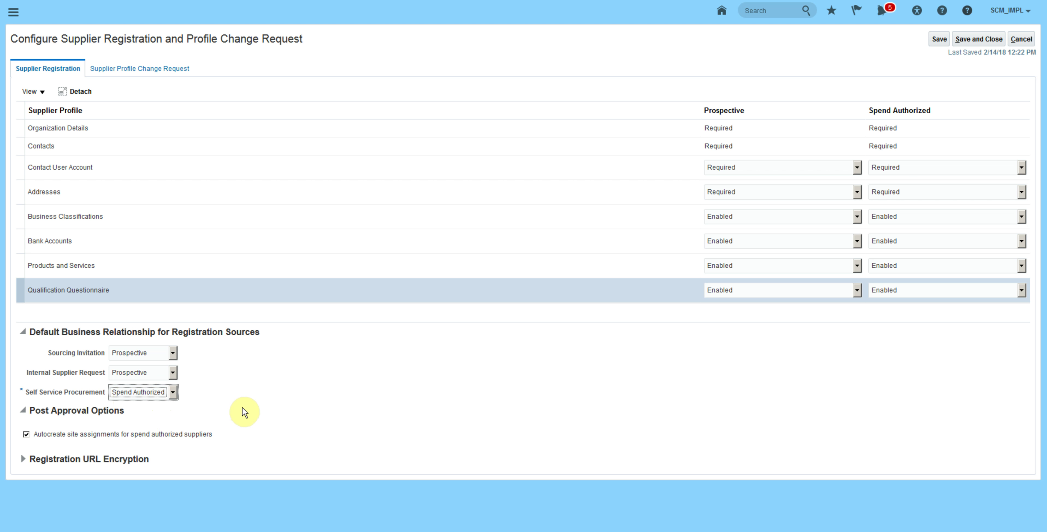
Save and close the supplier registration and profile change request configuration
left_click(133, 358)
left_click(138, 376)
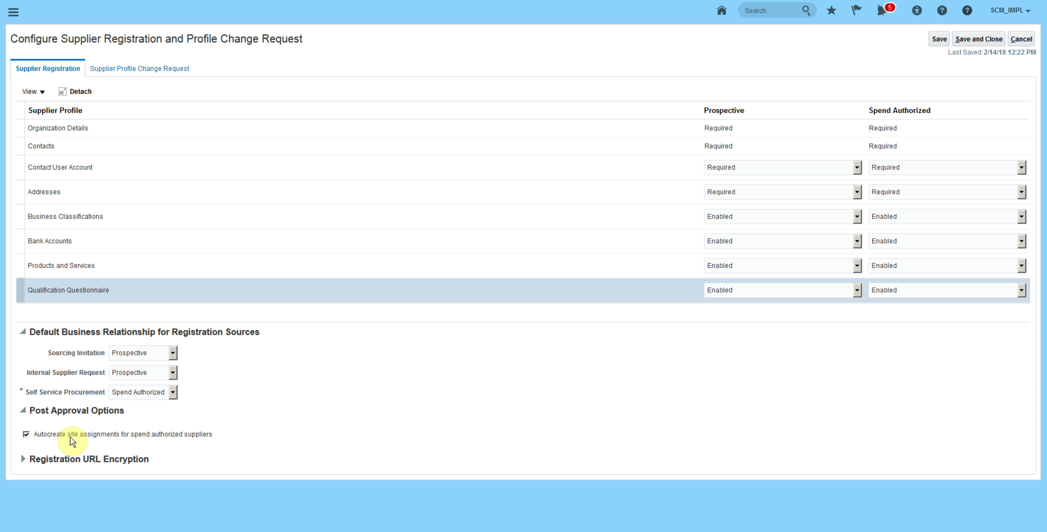
left_click(26, 434)
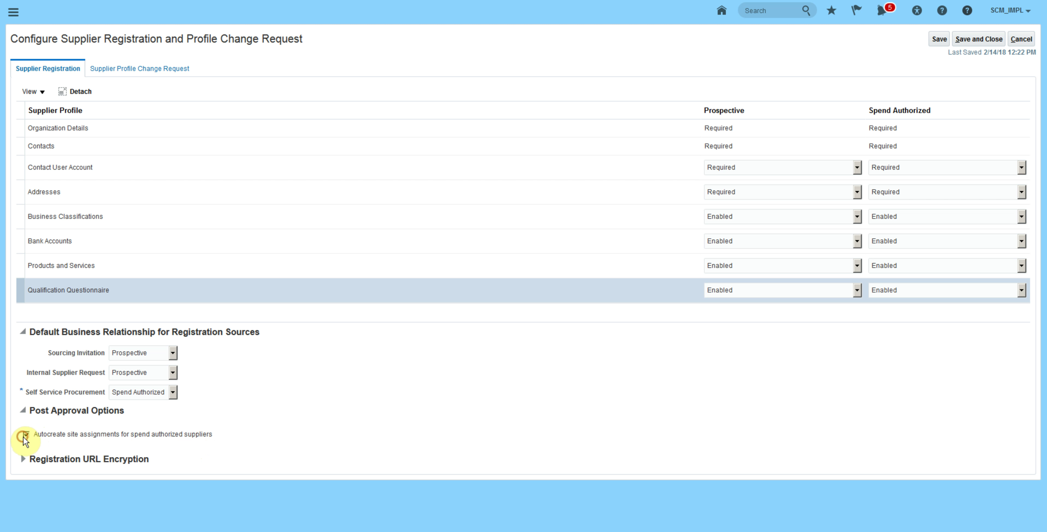
left_click(978, 39)
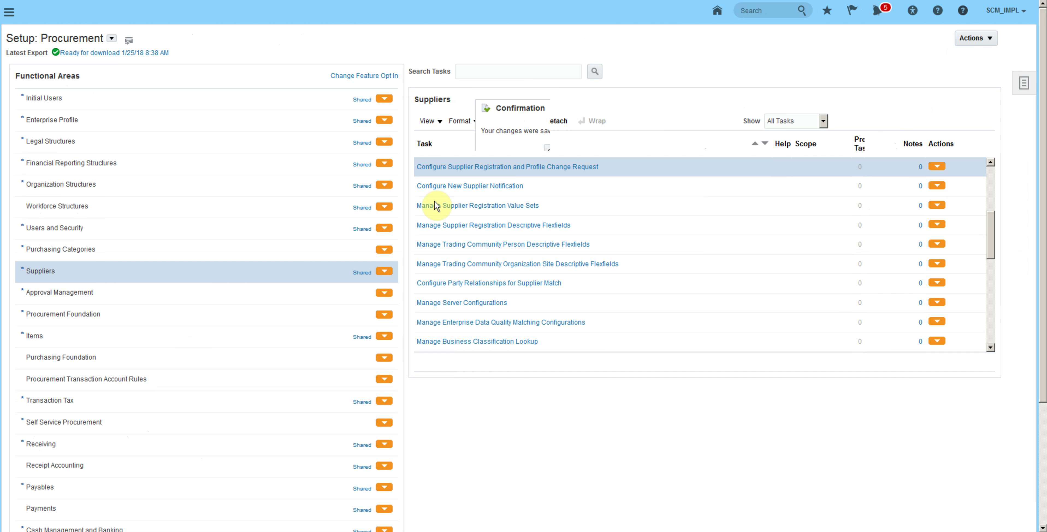
Open the Configure Procurement Business Function task from the Procurement Foundation area for US1 Business Unit
left_click(175, 315)
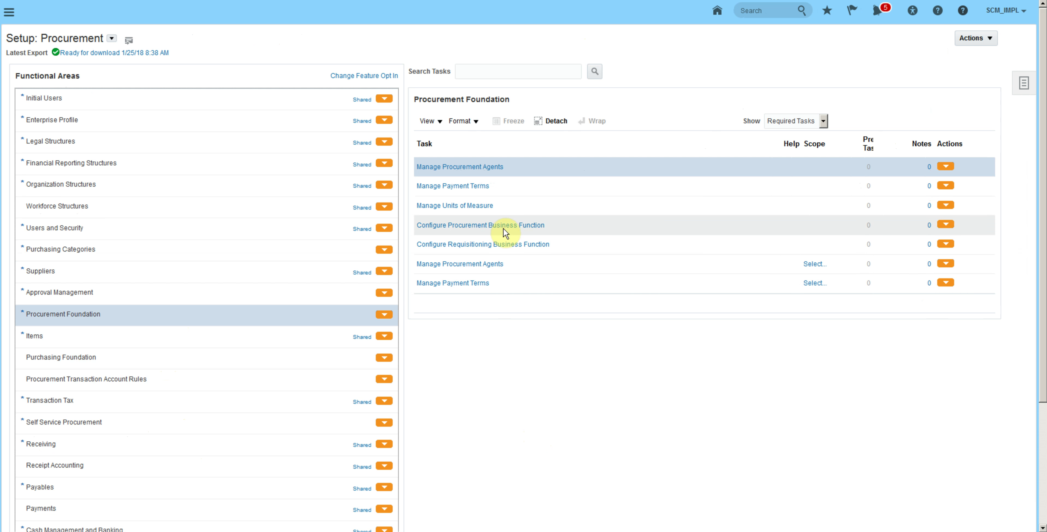
left_click(504, 227)
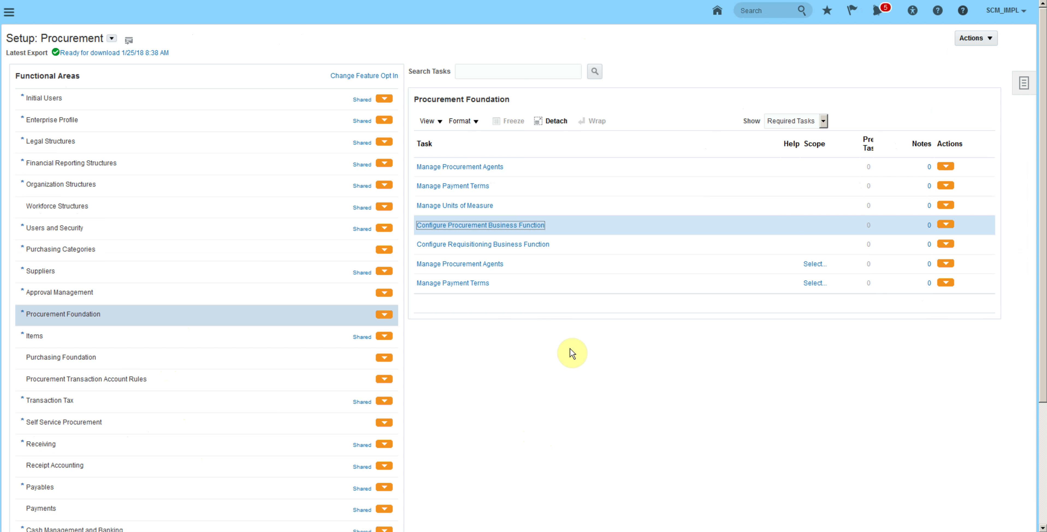
left_click(542, 226)
left_click(583, 261)
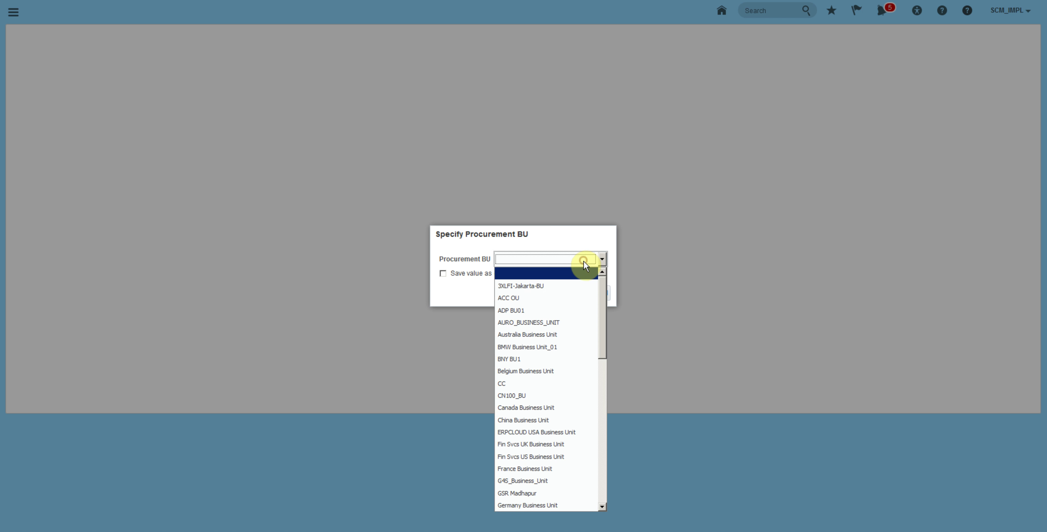
left_click_drag(603, 327, 600, 470)
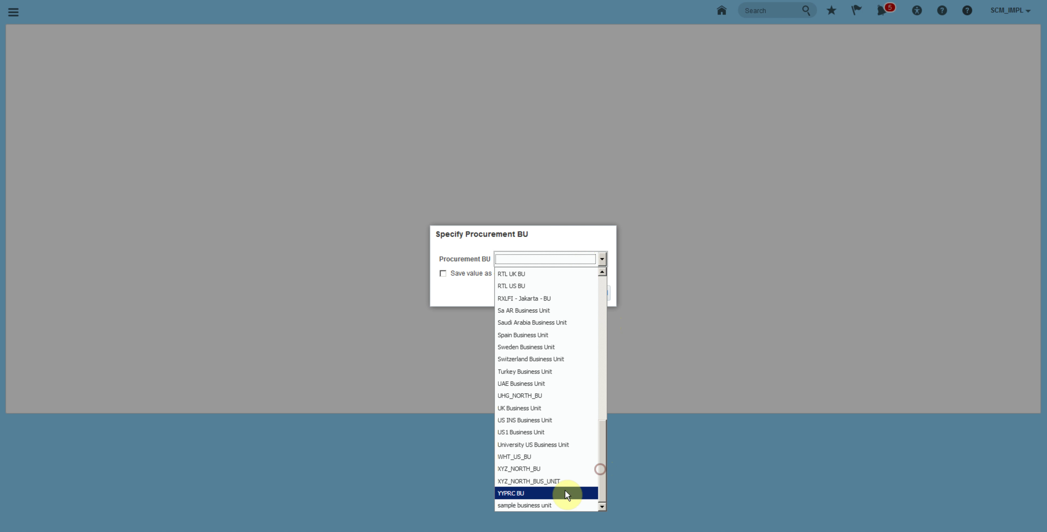
left_click(551, 433)
left_click(573, 293)
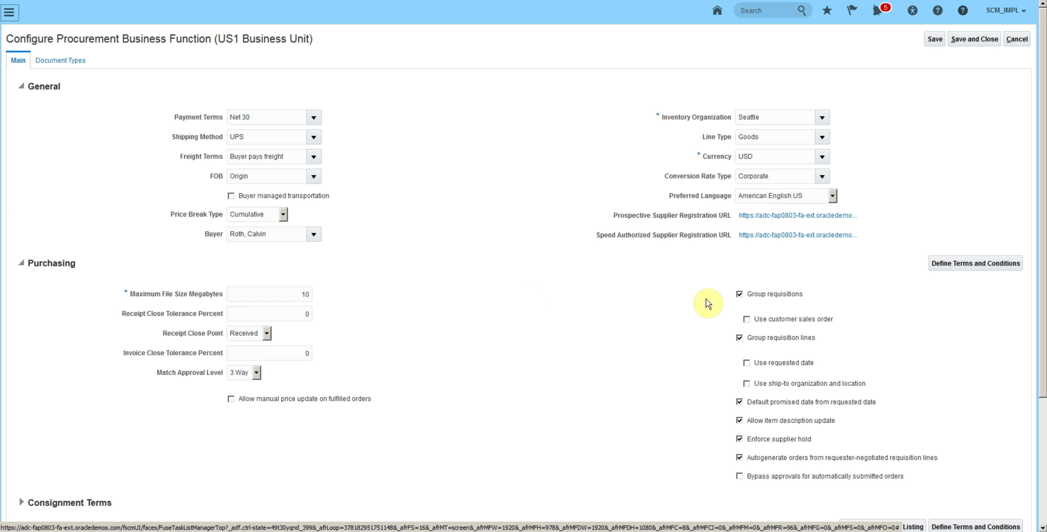
Examine the Prospective and Spend Authorized Supplier Registration URL fields in the business unit's general settings
left_click_drag(603, 233, 731, 236)
left_click_drag(628, 216, 710, 221)
left_click(711, 222)
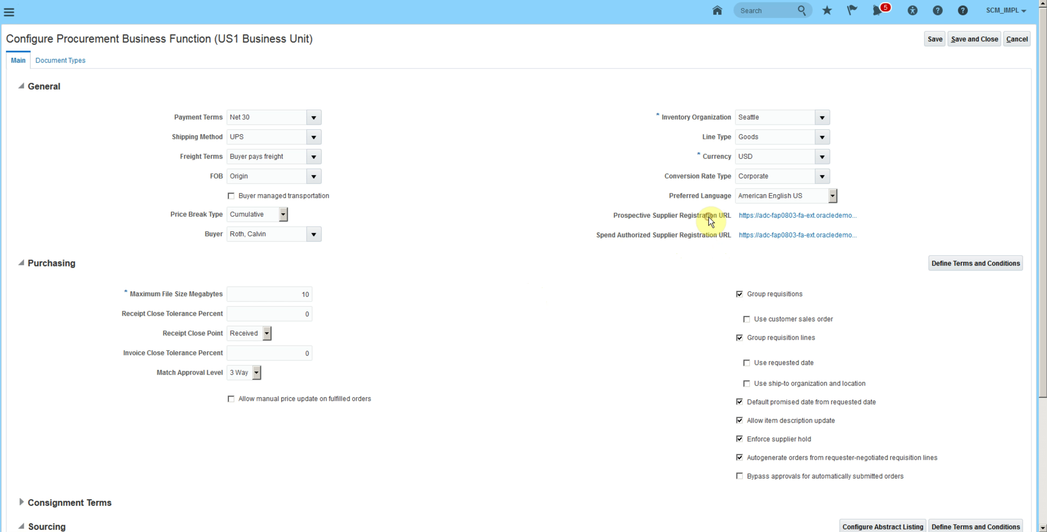